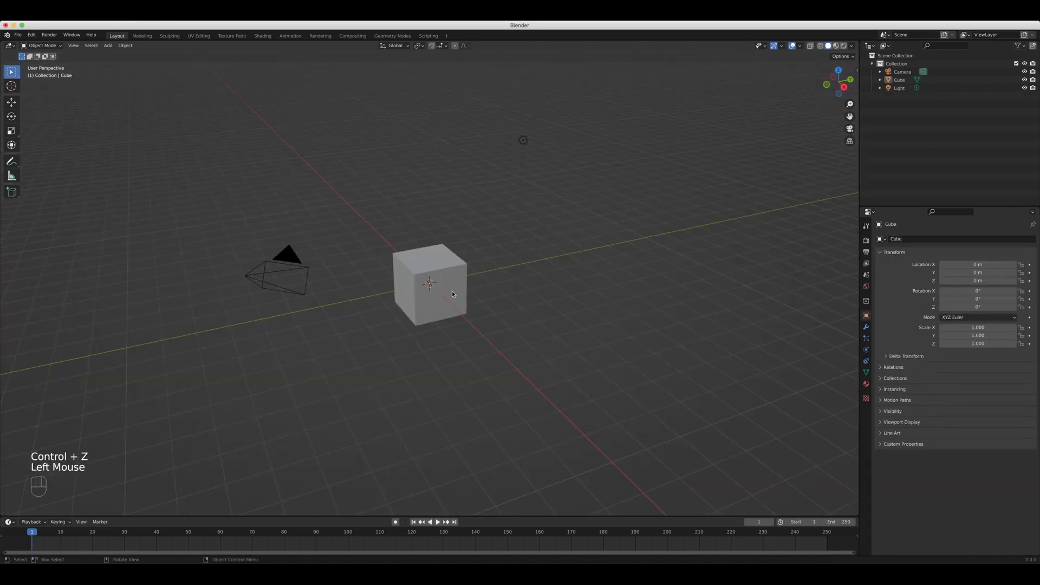
Replace the default cube with the Game World image imported as a plane and display it in Material Preview shading.
click(452, 293)
key(Delete)
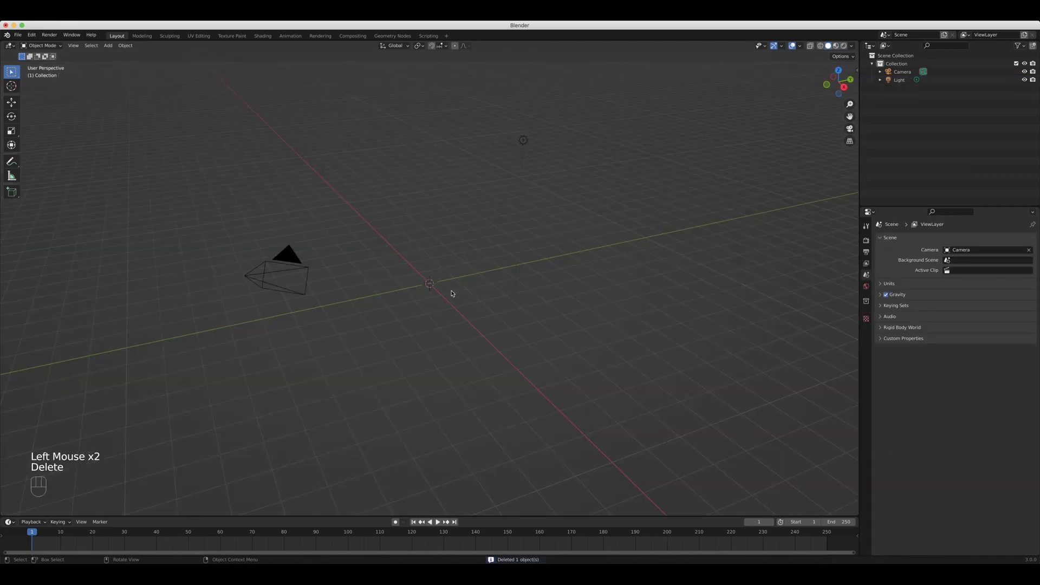
key(shift+a)
mouse_move(452, 289)
click(519, 310)
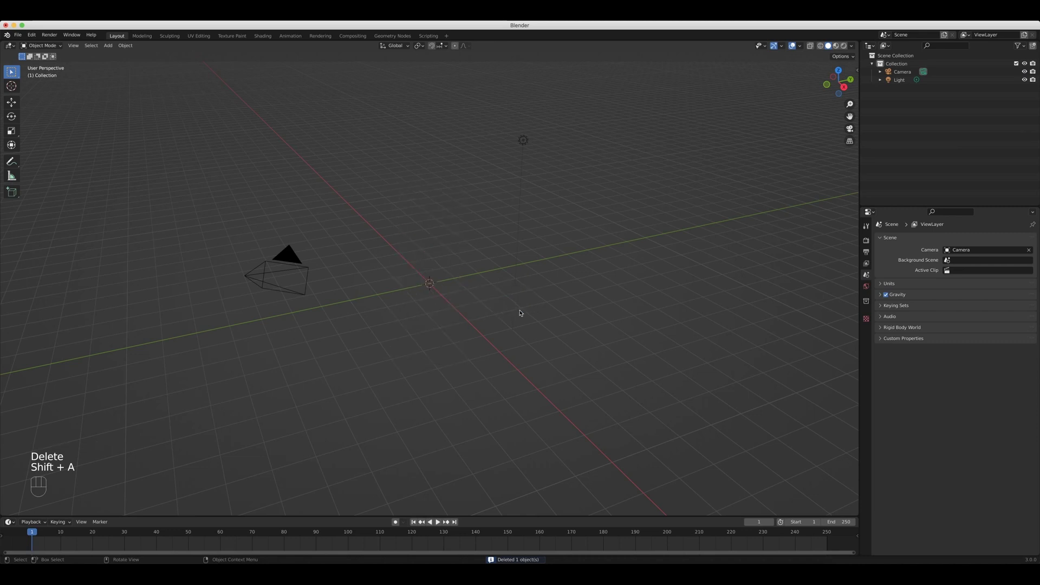
click(712, 411)
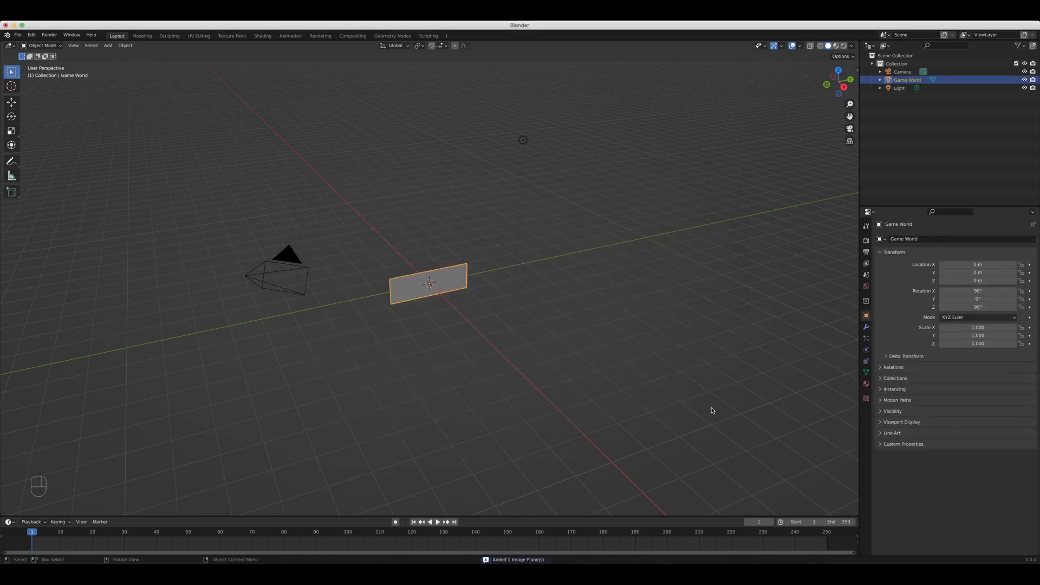
click(836, 46)
scroll(479, 214, up, 7)
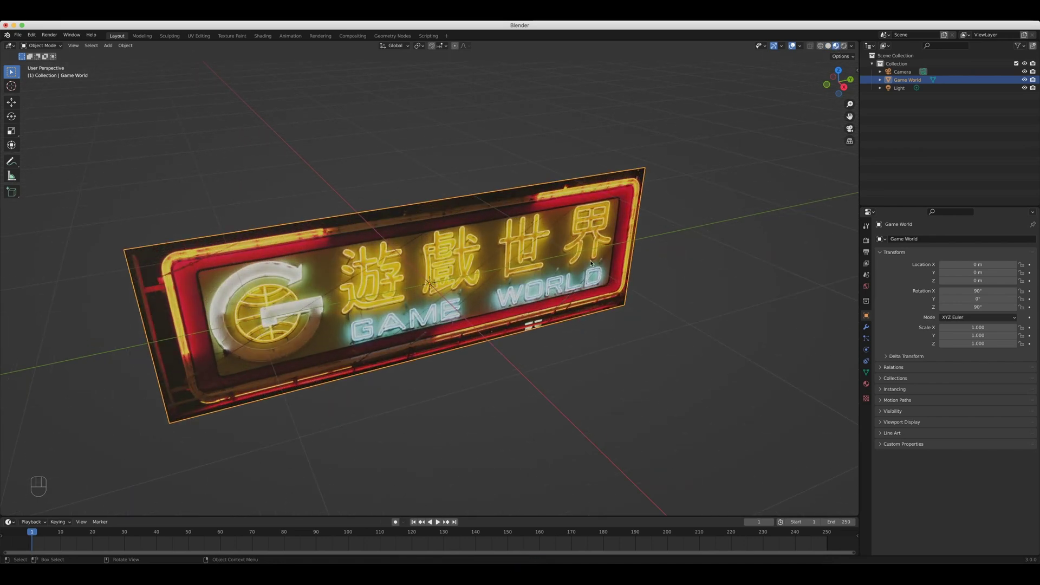
Look over the list of available add-ons in the Blender preferences and close the preferences.
click(31, 35)
click(49, 152)
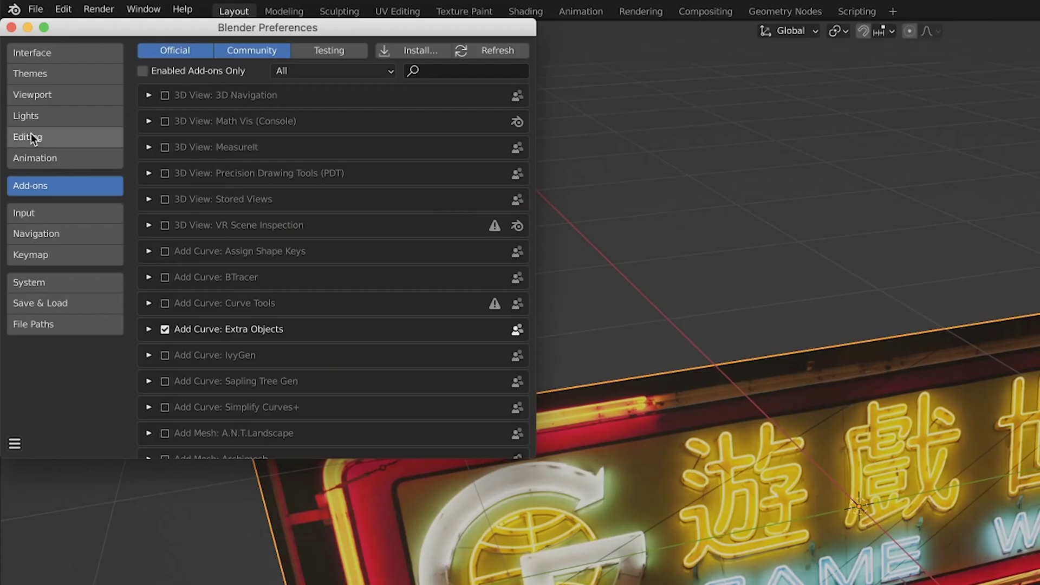
click(438, 78)
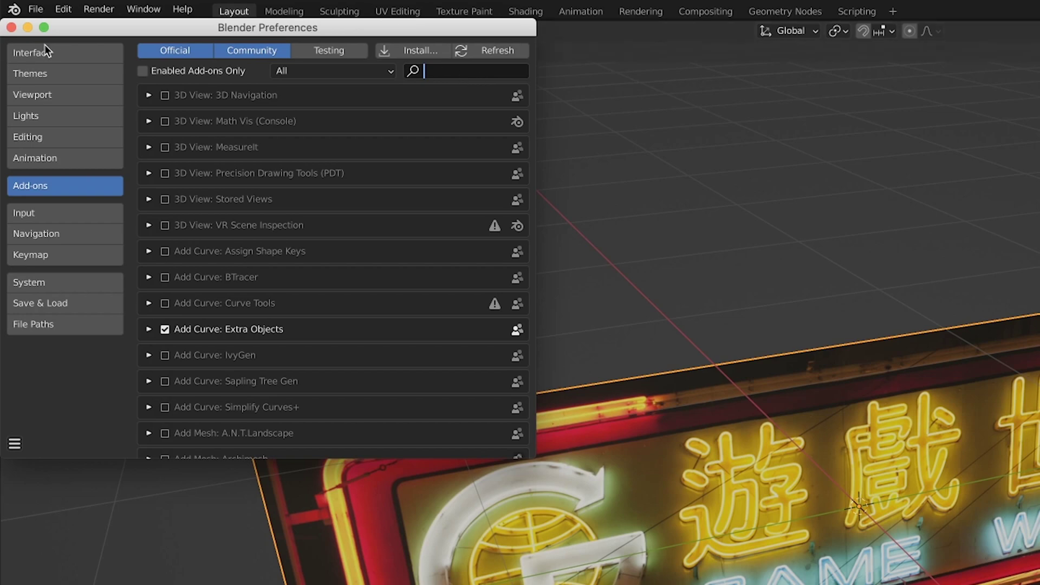
click(11, 27)
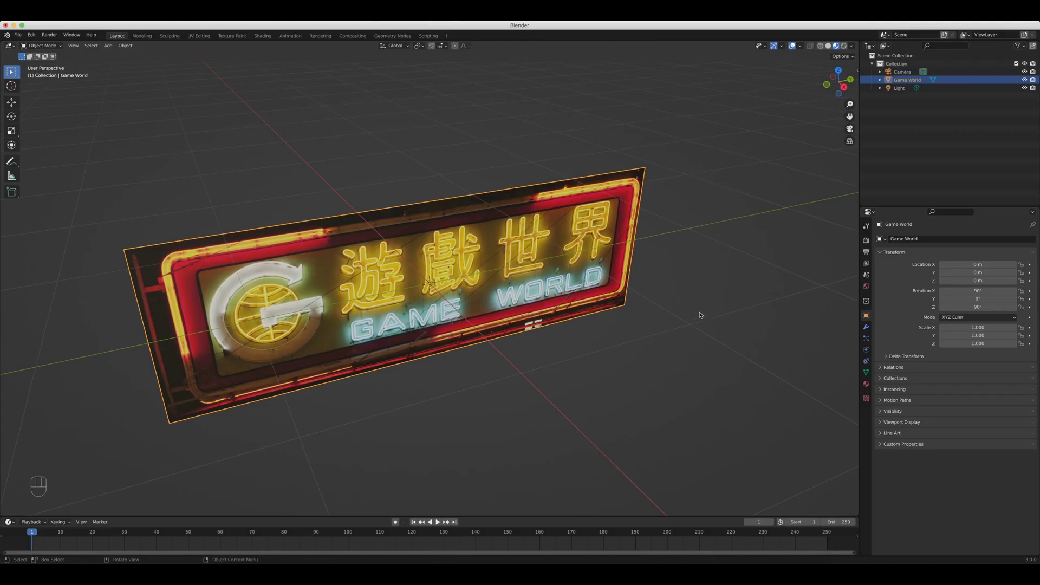
click(629, 355)
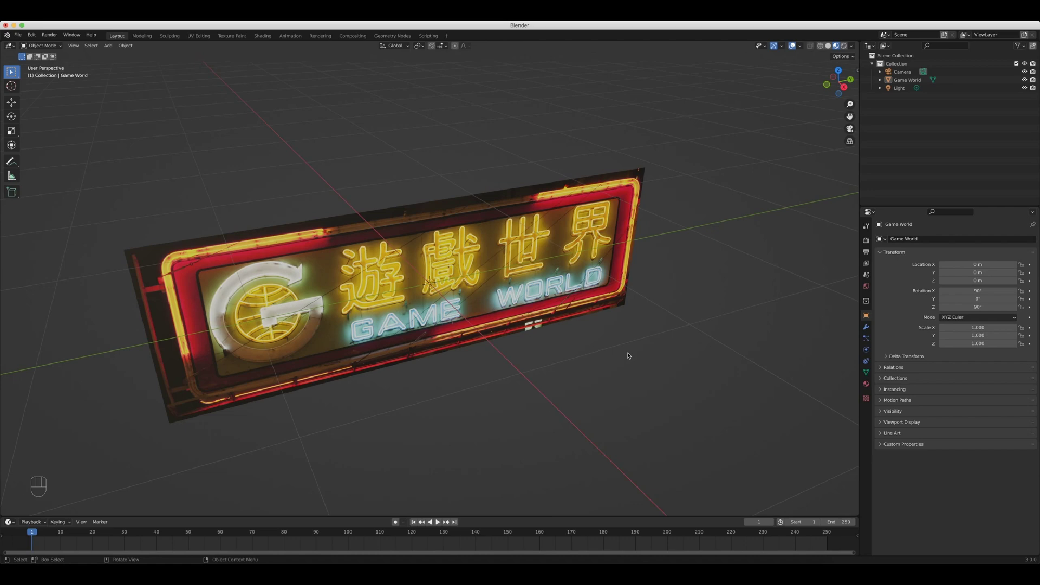
mouse_move(614, 366)
middle_down()
mouse_move(537, 364)
mouse_move(599, 369)
middle_up()
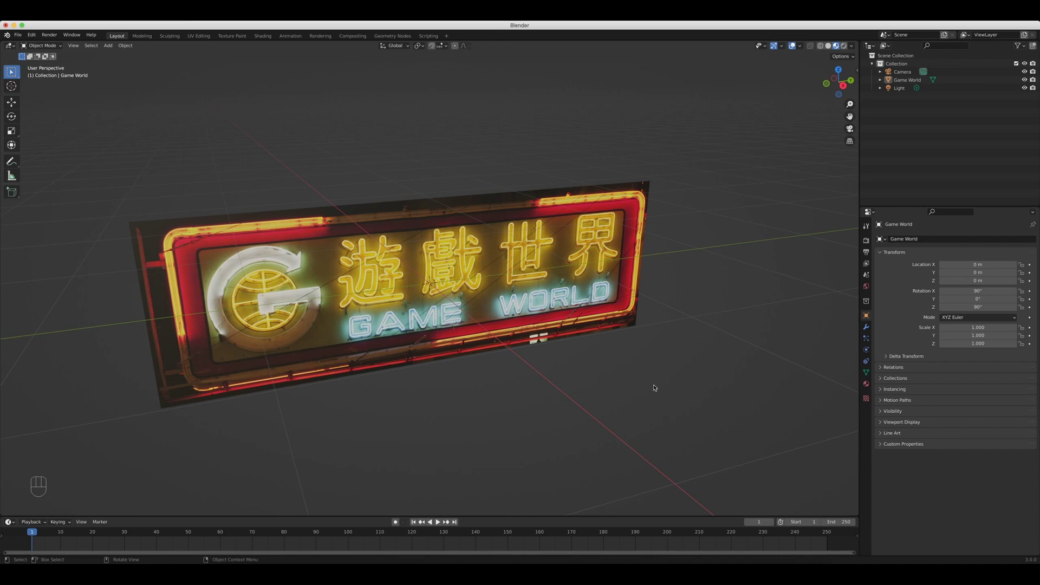
key(super+z)
key(super+z)
key(super+z)
middle_drag(654, 387, 455, 249)
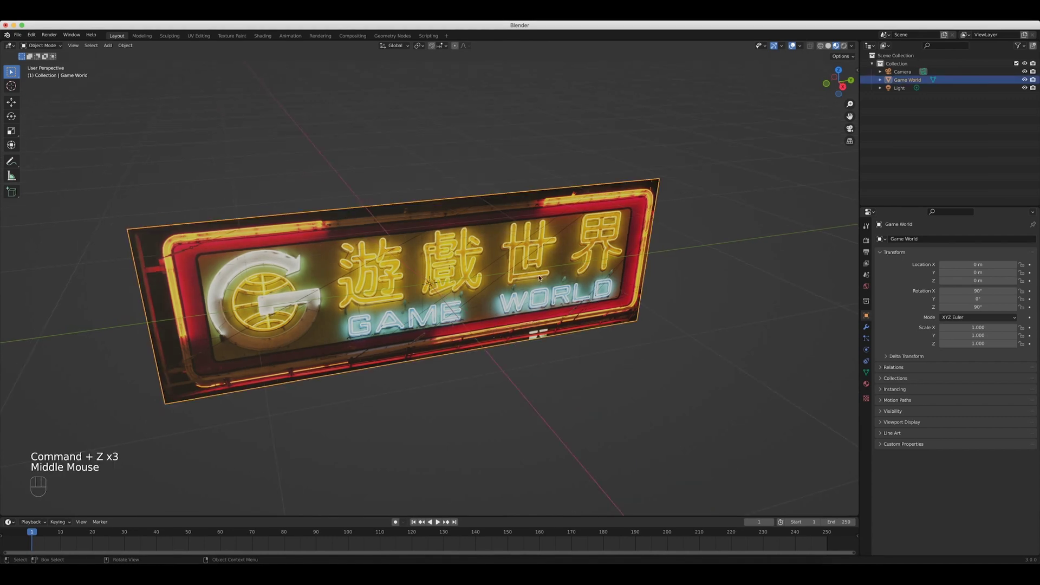
In right orthographic Edit Mode, add loop cuts to the image plane along the neon frame's left and top outer edges.
key(KP_3)
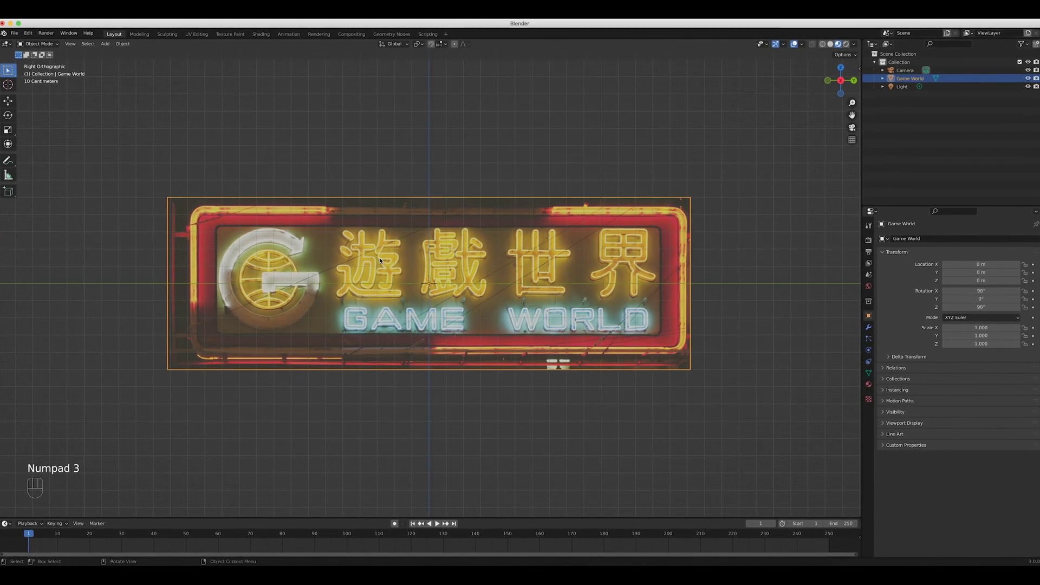
key(Tab)
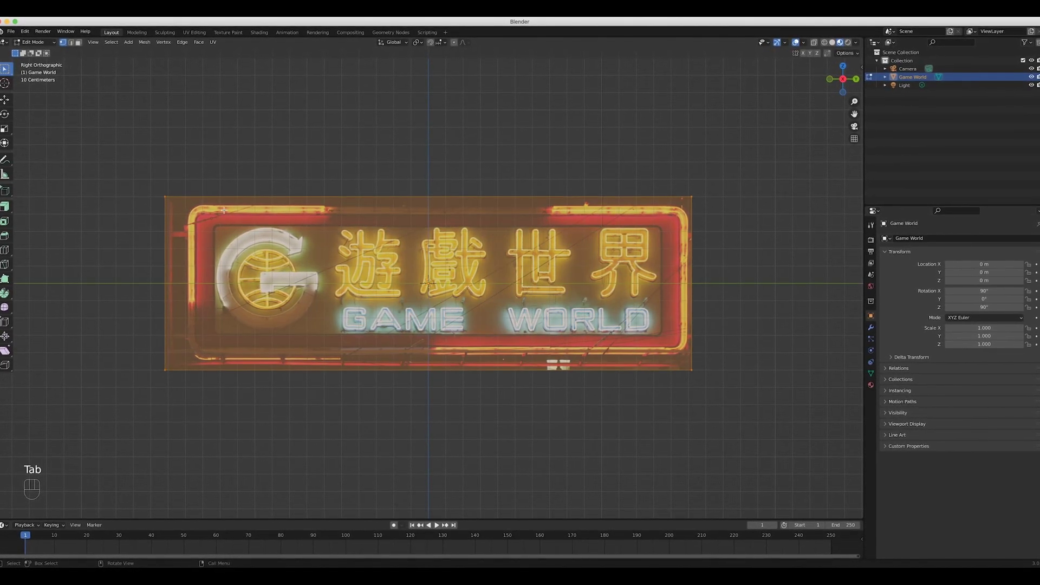
key(ctrl+r)
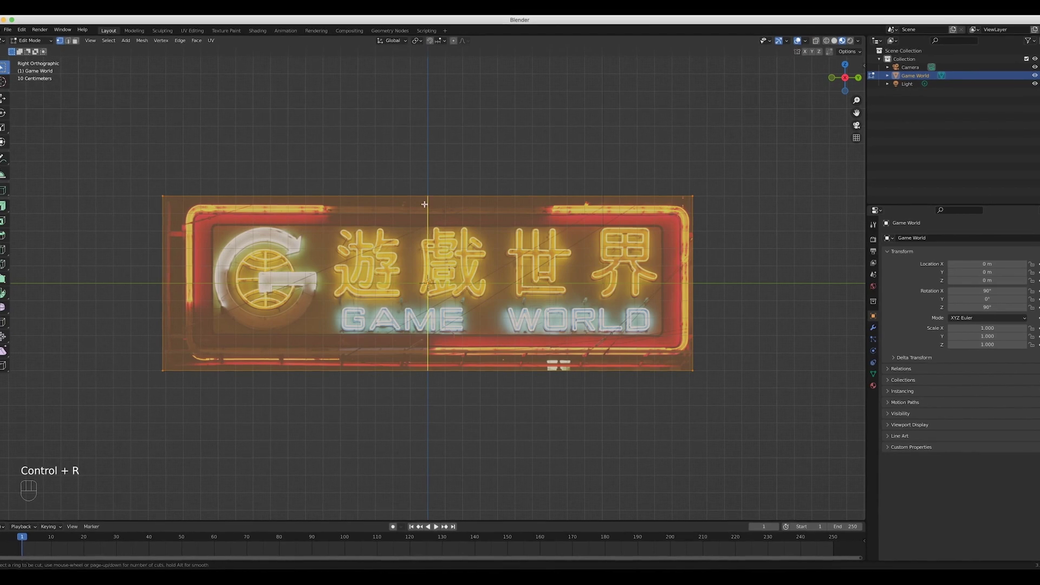
click(377, 233)
click(180, 264)
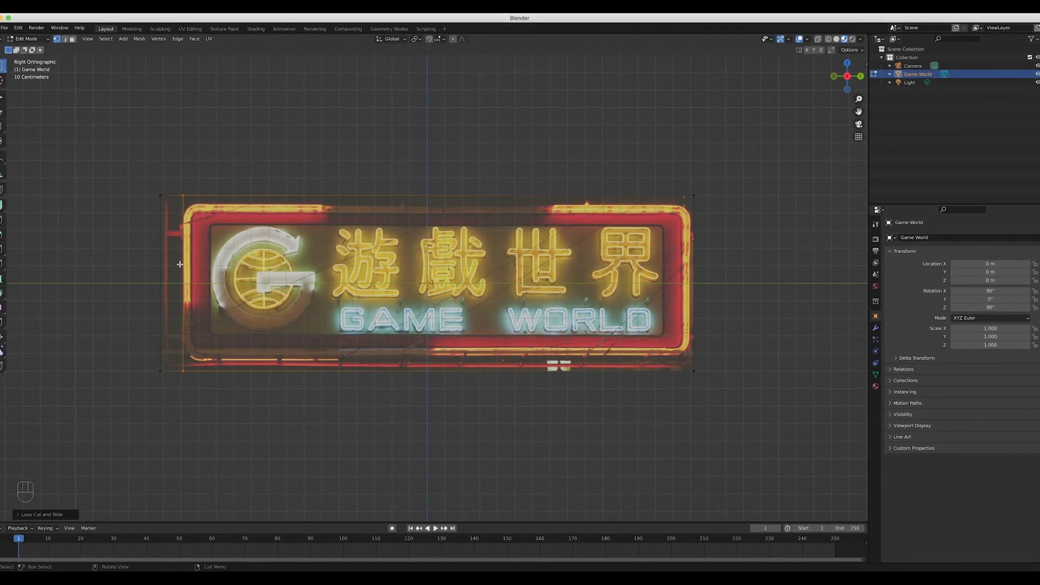
key(ctrl+r)
click(187, 227)
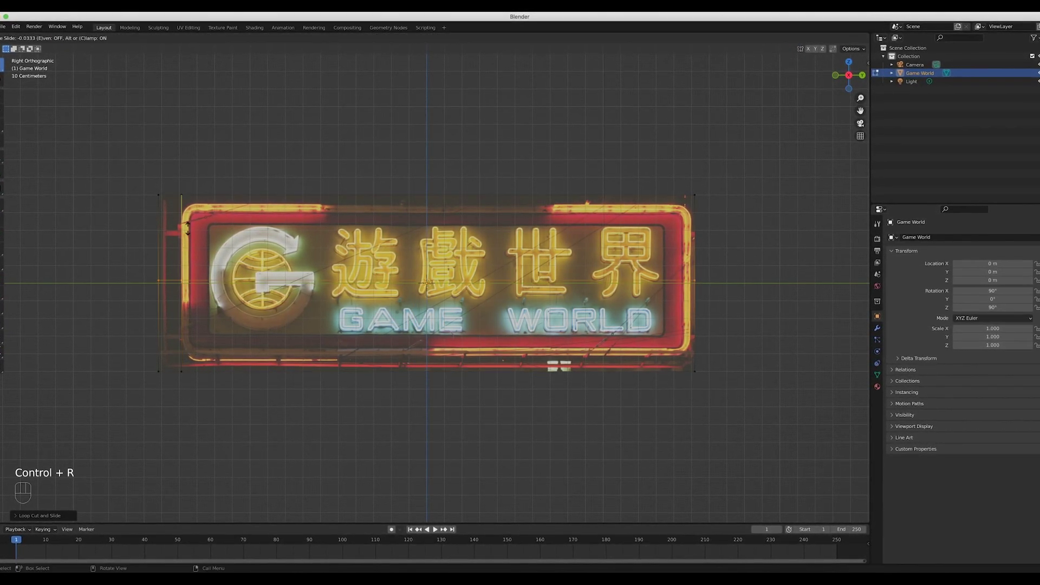
click(179, 157)
Add loop cuts to the image plane along the neon frame's right and bottom outer edges.
key(ctrl+r)
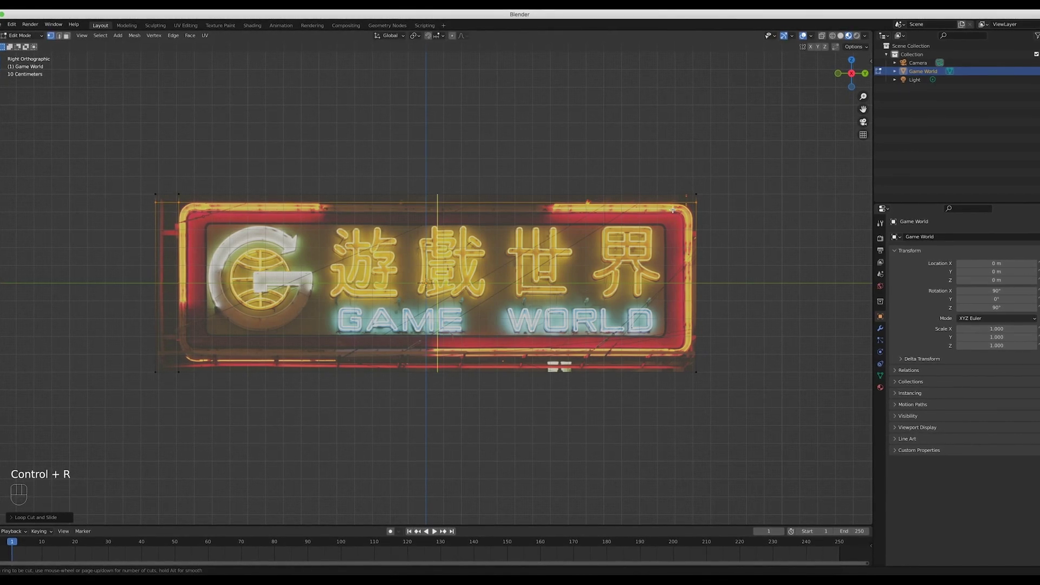
click(594, 208)
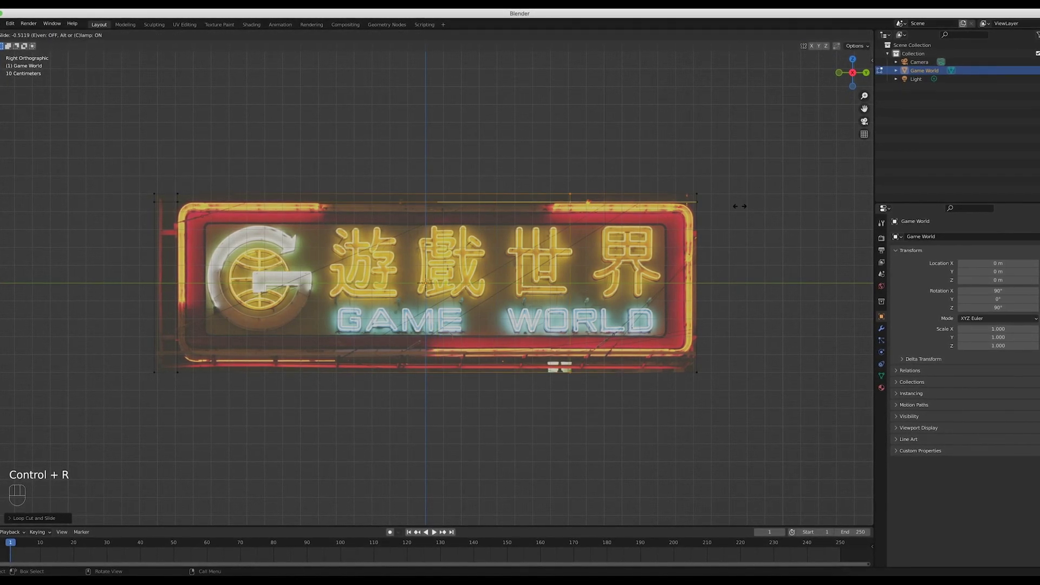
click(850, 231)
key(ctrl+r)
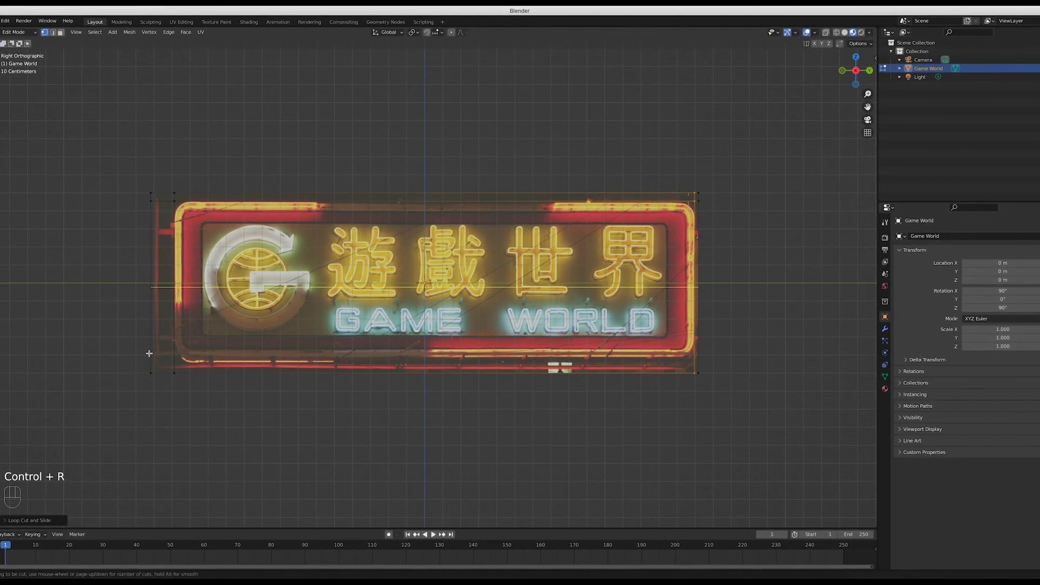
click(179, 293)
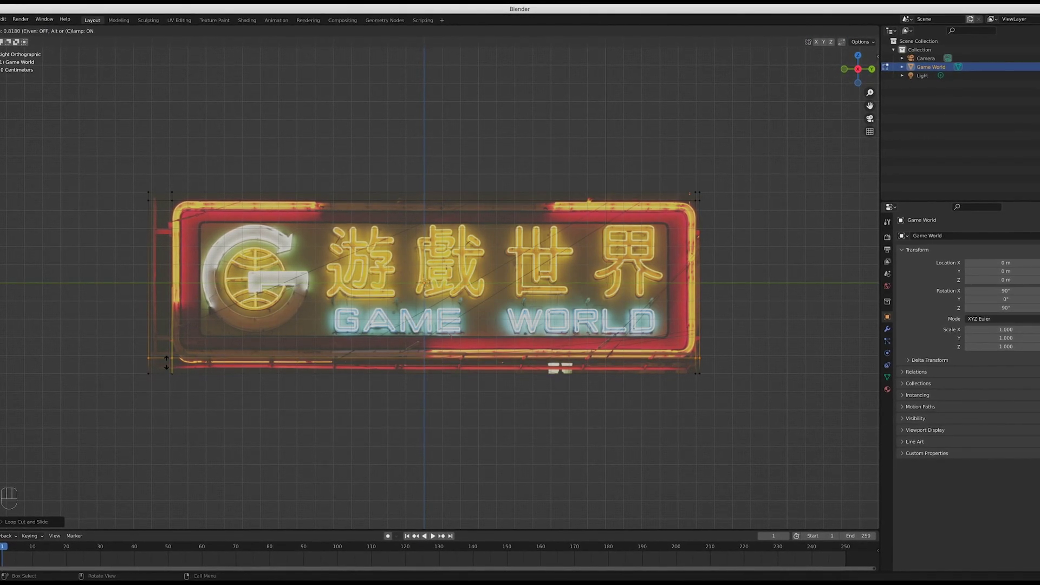
click(165, 363)
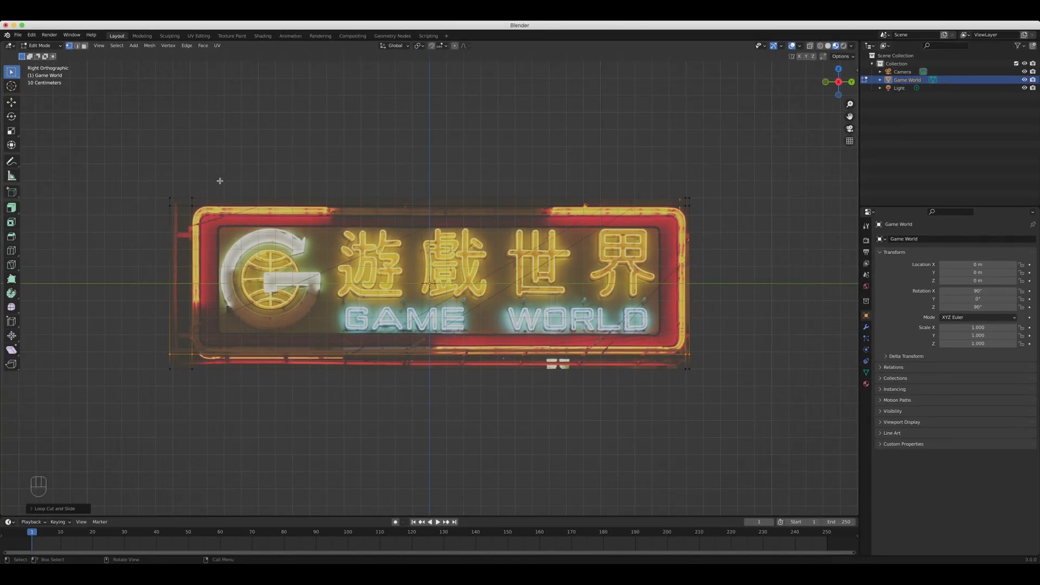
Select the strips of faces surrounding the neon frame on all four sides and delete the faces.
key(3)
drag(114, 150, 190, 391)
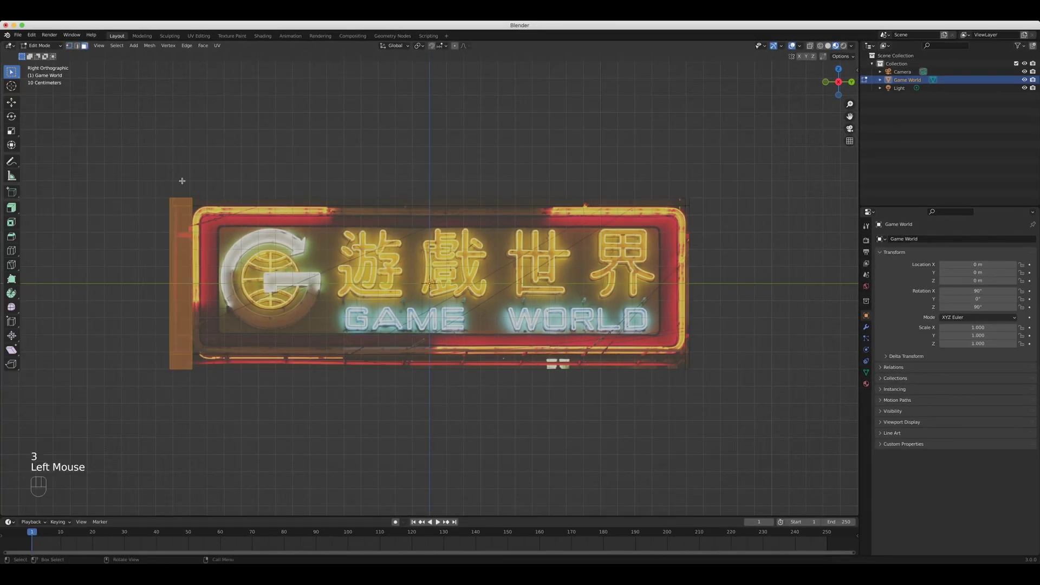
shift+click(202, 203)
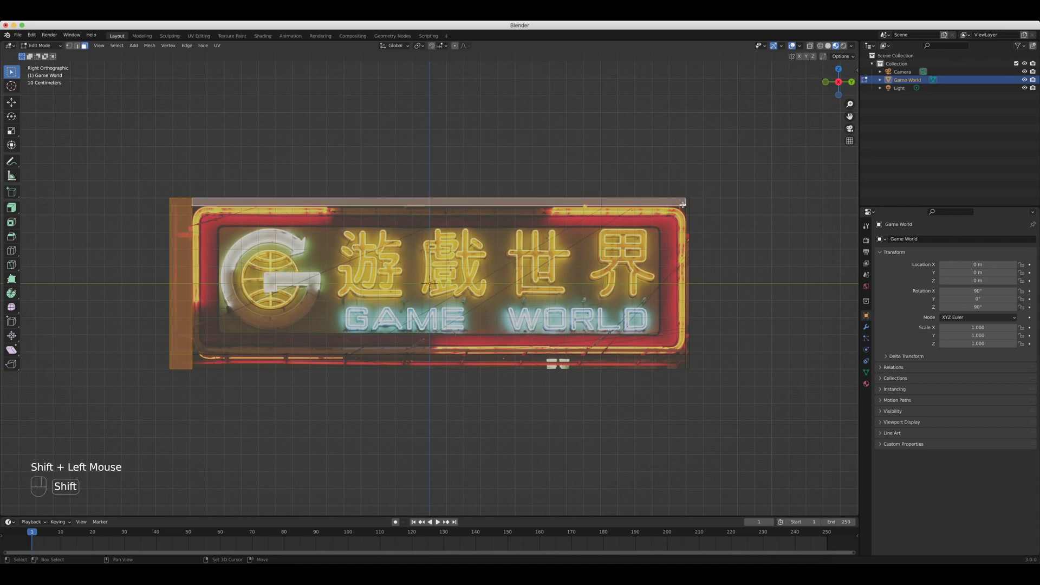
shift+drag(692, 185, 689, 249)
shift+click(688, 365)
shift+click(664, 362)
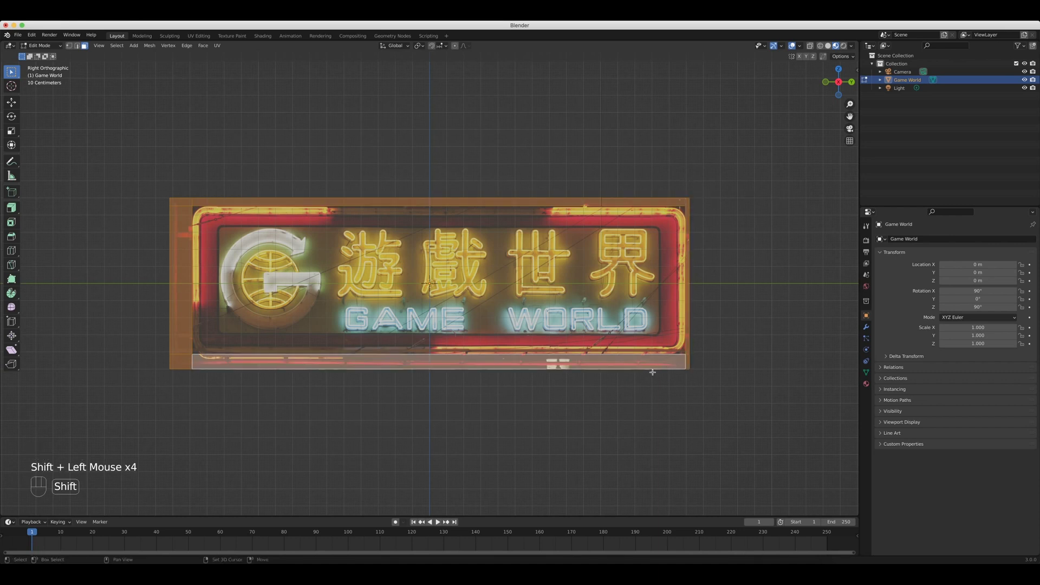
key(Delete)
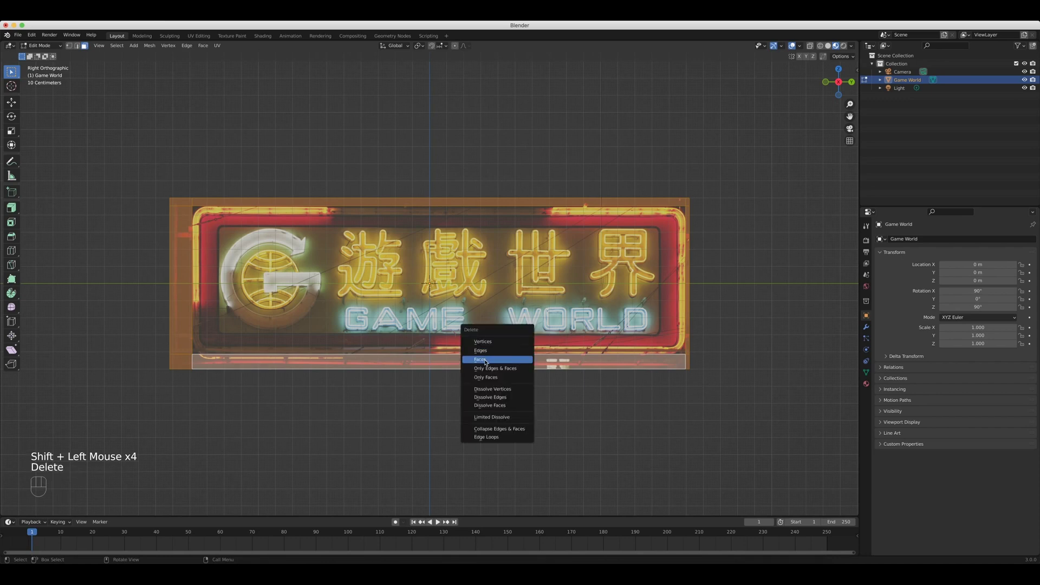
click(484, 360)
Round the cropped sign's four corners with a vertex bevel that follows the curve of the neon frame.
mouse_move(313, 266)
middle_down()
mouse_move(382, 255)
mouse_move(308, 296)
mouse_move(327, 267)
middle_up()
click(70, 46)
key(KP_3)
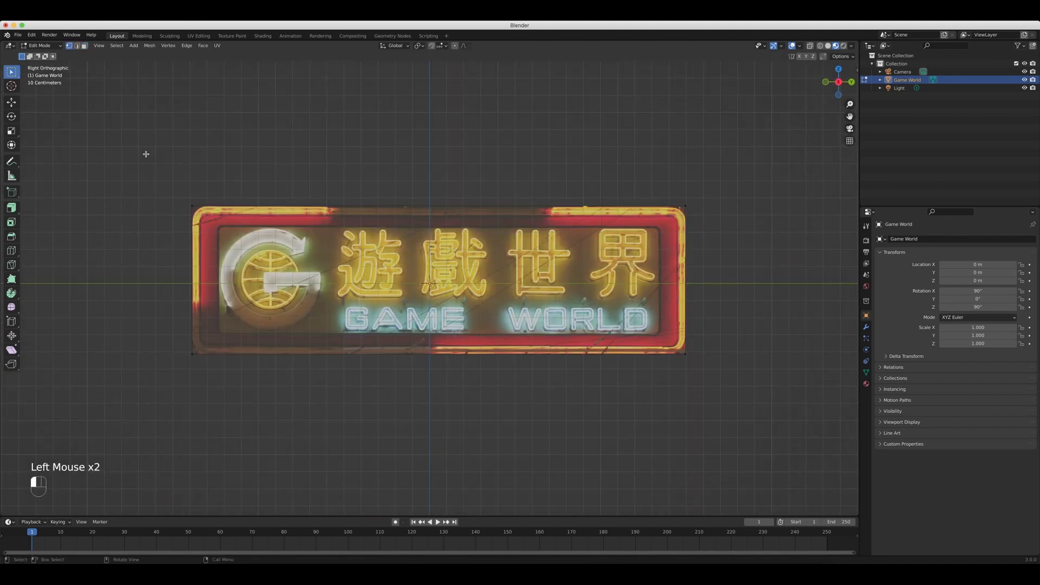
drag(146, 154, 753, 410)
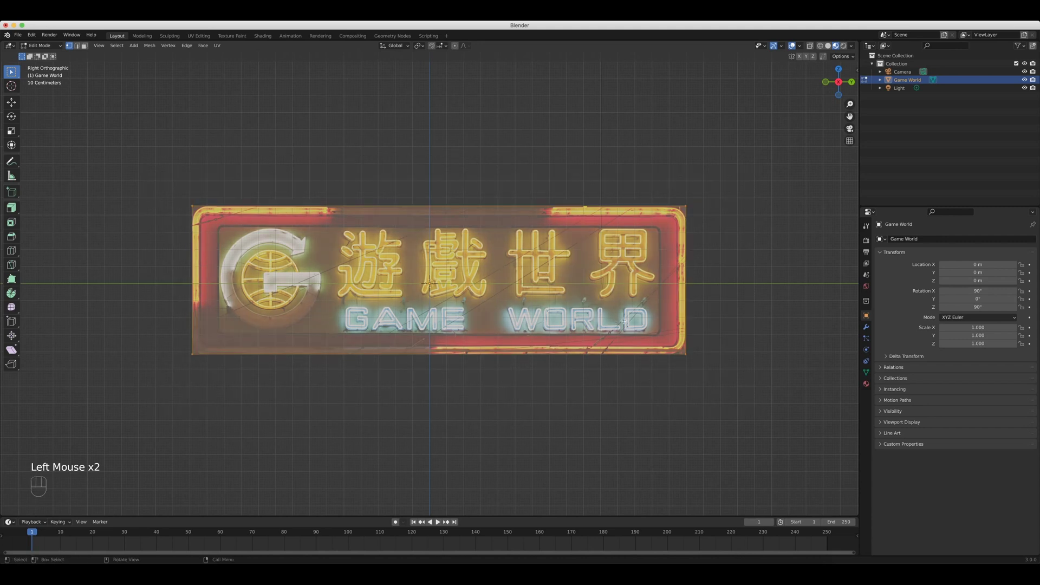
key(ctrl+b)
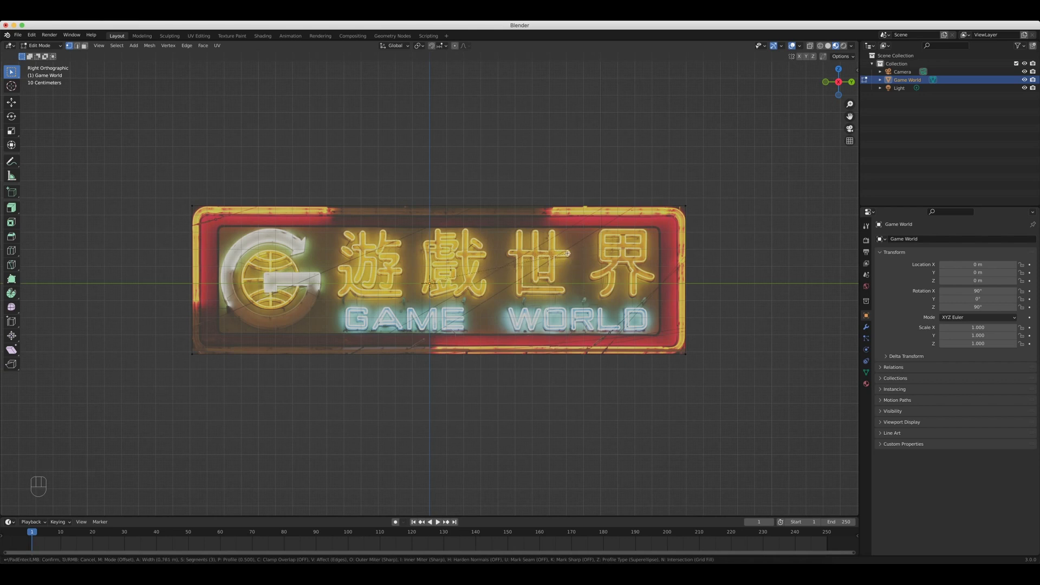
key(v)
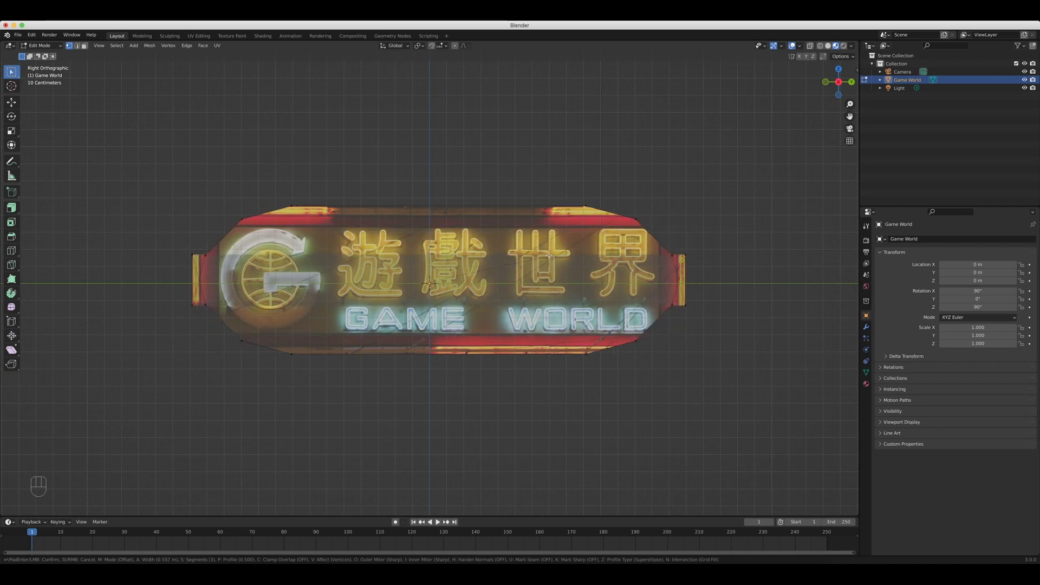
click(508, 256)
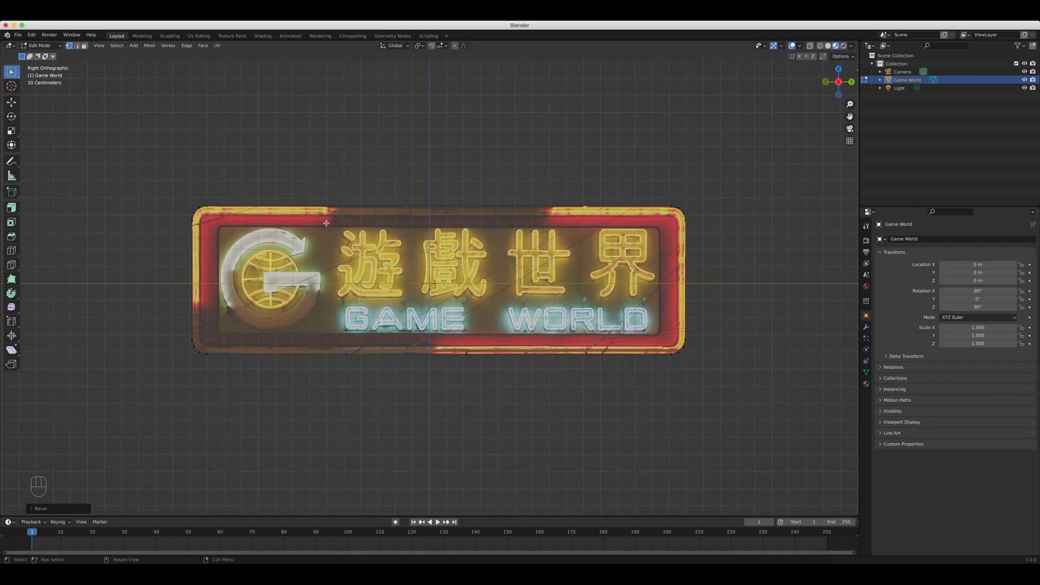
Try to add a loop cut across the sign plane with its rounded corners.
key(a)
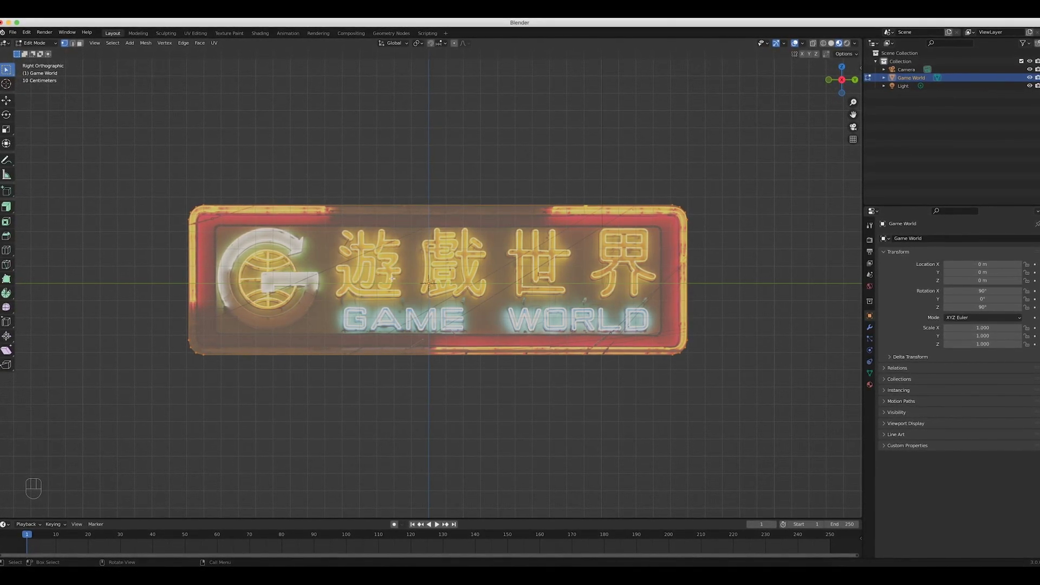
key(ctrl+r)
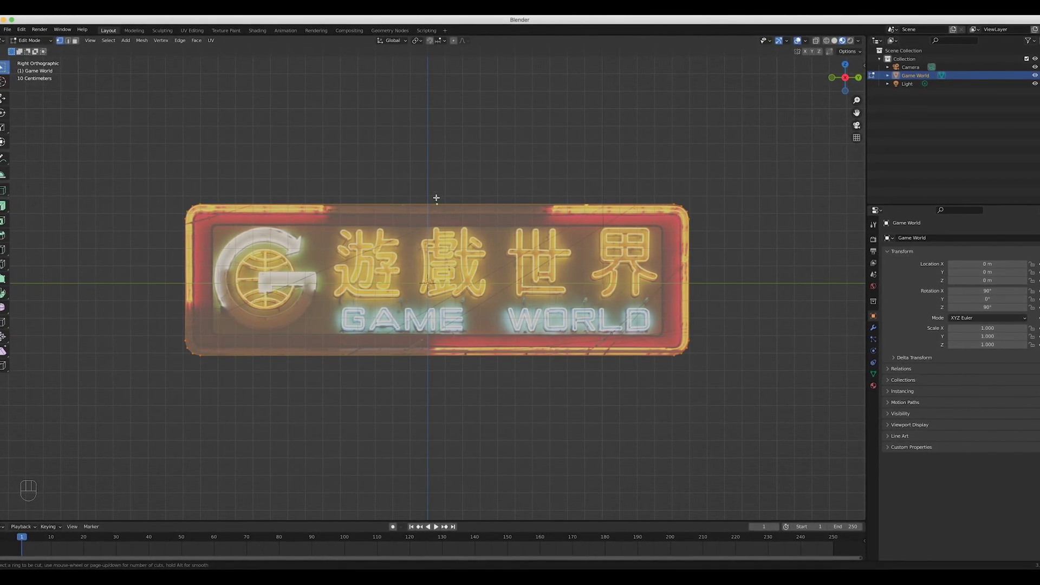
click(488, 159)
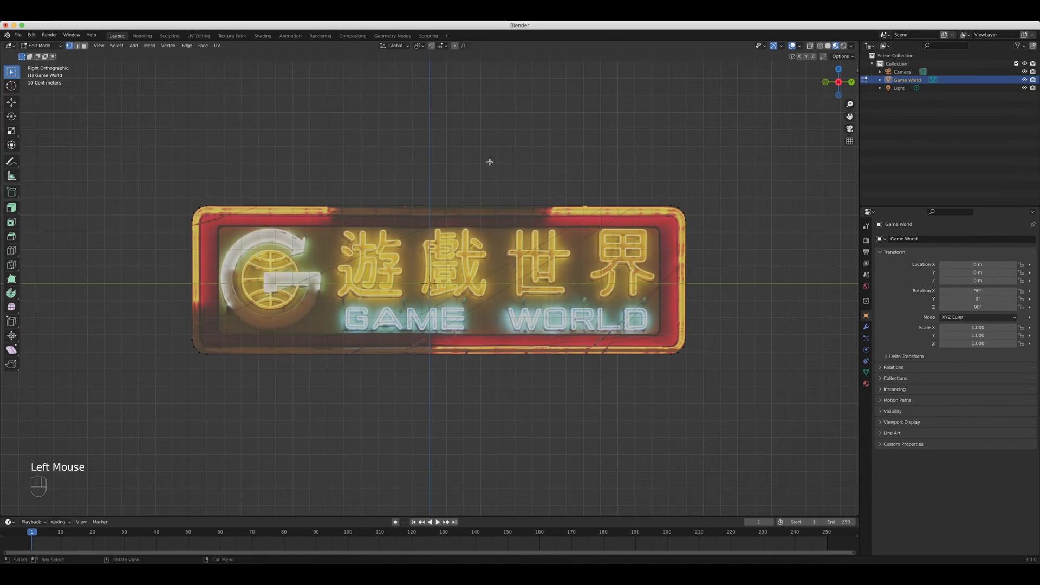
Knife-cut the sign plane vertically between the upper and lower corner vertices where the rounded corners begin, at both ends.
key(k)
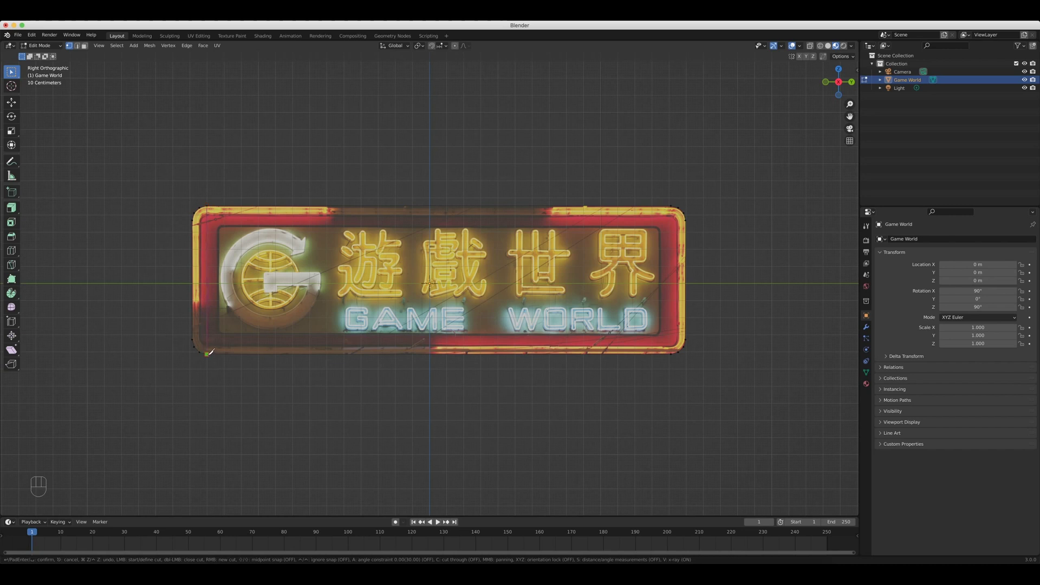
key(Return)
key(k)
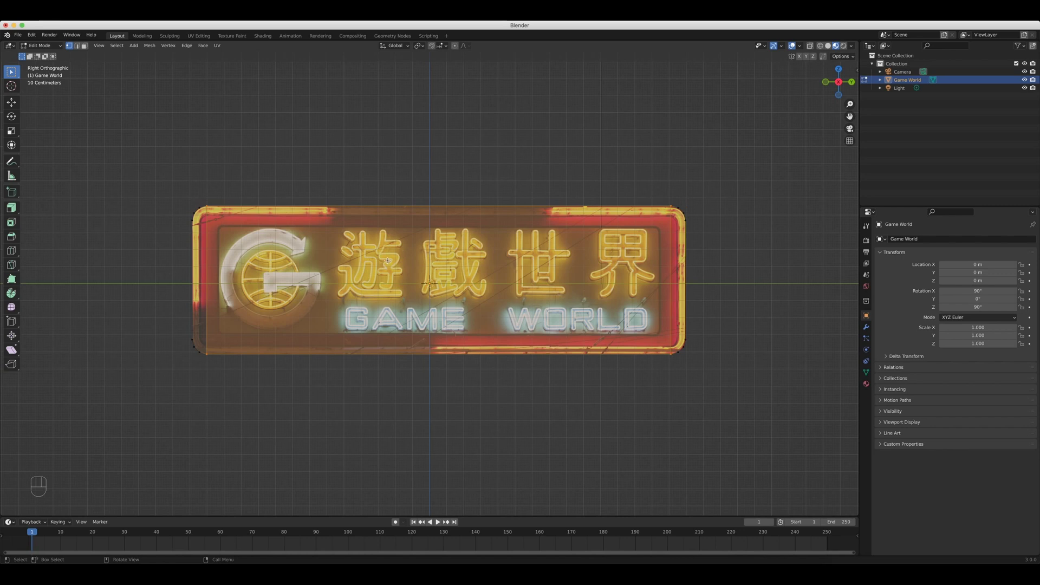
Add two vertical loop cuts to the sign plane: at the inner panel's left border and between the G logo and the first Chinese character.
key(ctrl+r)
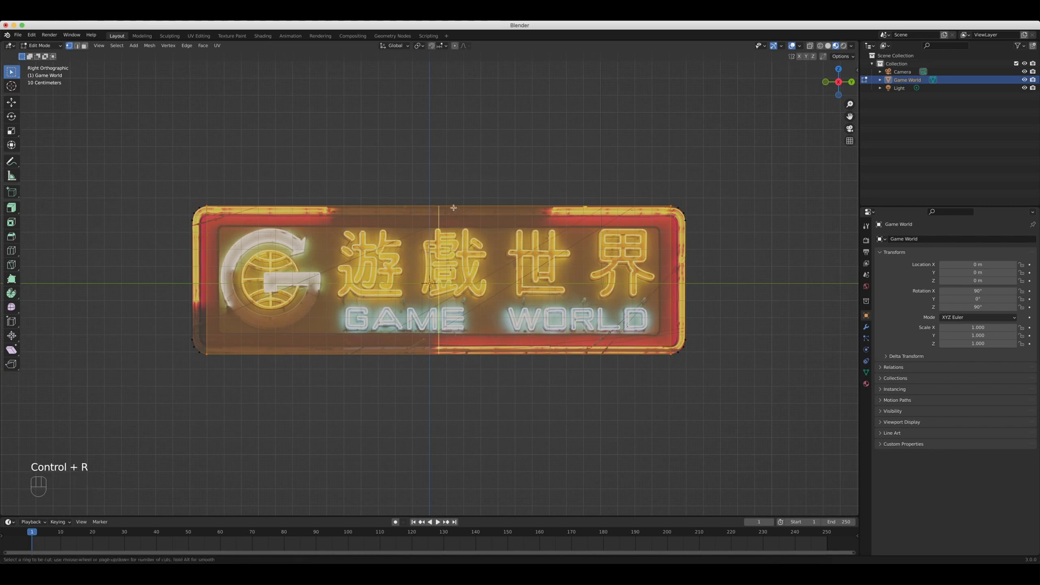
click(440, 214)
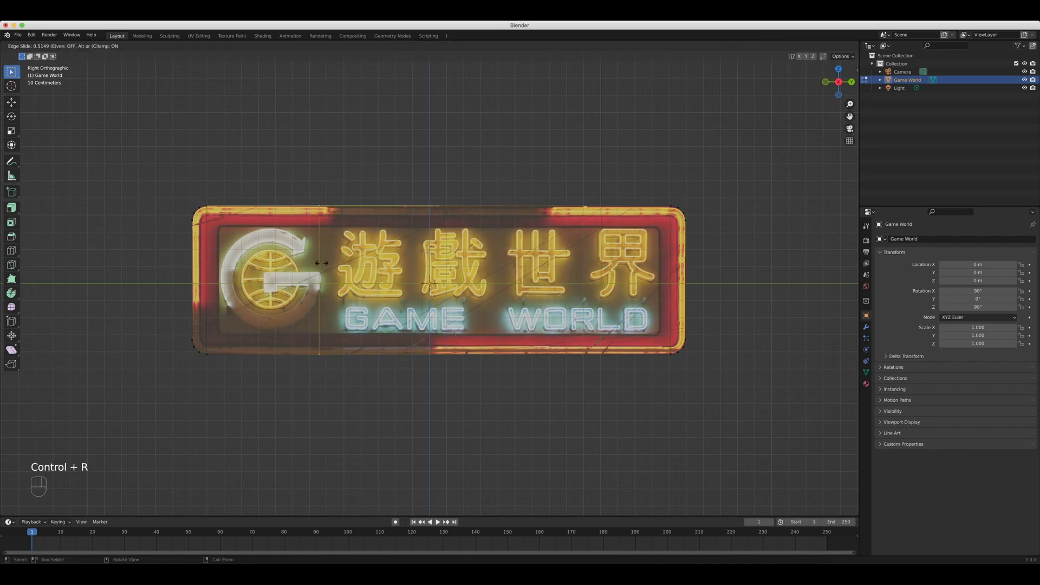
click(220, 282)
key(ctrl+r)
click(426, 251)
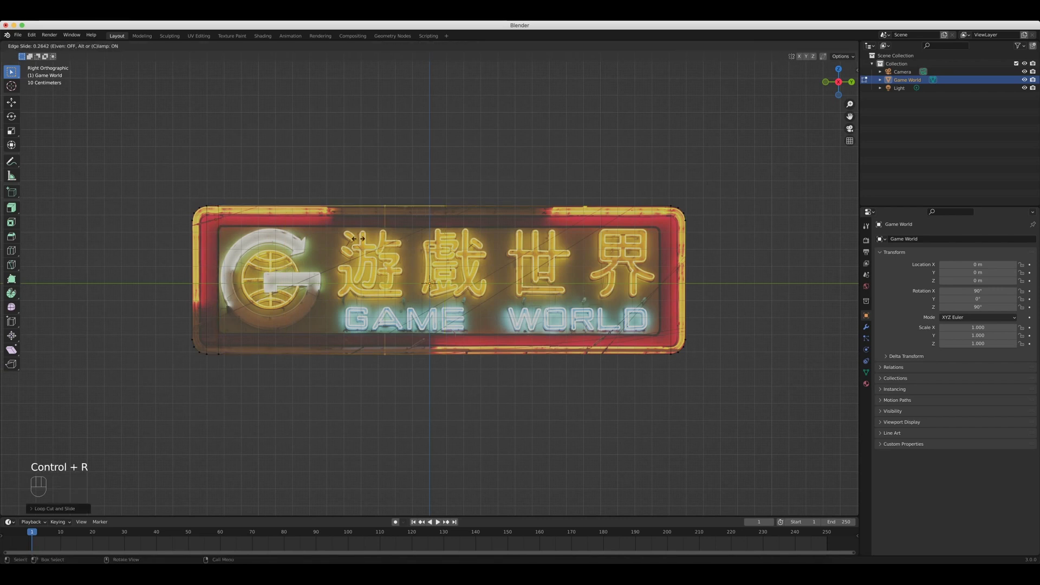
click(315, 250)
Add vertical loop cuts between each pair of Chinese characters and at the inner panel's right border.
key(ctrl+r)
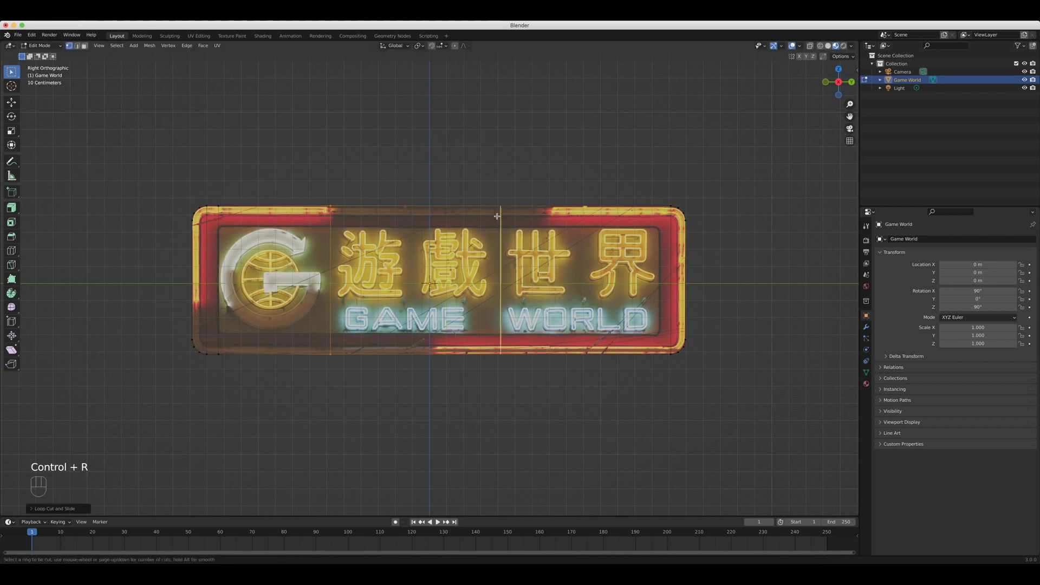
click(497, 216)
click(410, 217)
key(ctrl+r)
click(533, 219)
click(491, 221)
key(ctrl+r)
click(589, 224)
click(589, 223)
key(ctrl+r)
click(632, 221)
click(664, 220)
Add two horizontal loop cuts along the lower and upper borders of the sign's inner panel.
key(ctrl+r)
click(221, 279)
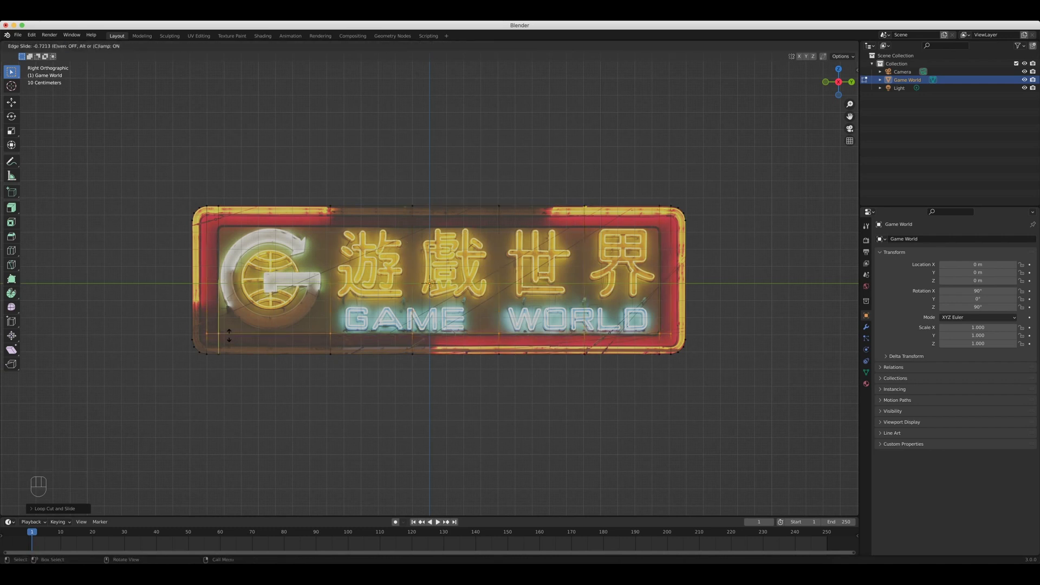
click(226, 333)
click(225, 200)
Add vertical loop cuts in the gaps between the individual letters of GAME and WORLD.
key(ctrl+r)
click(413, 332)
key(ctrl+r)
click(439, 339)
key(ctrl+r)
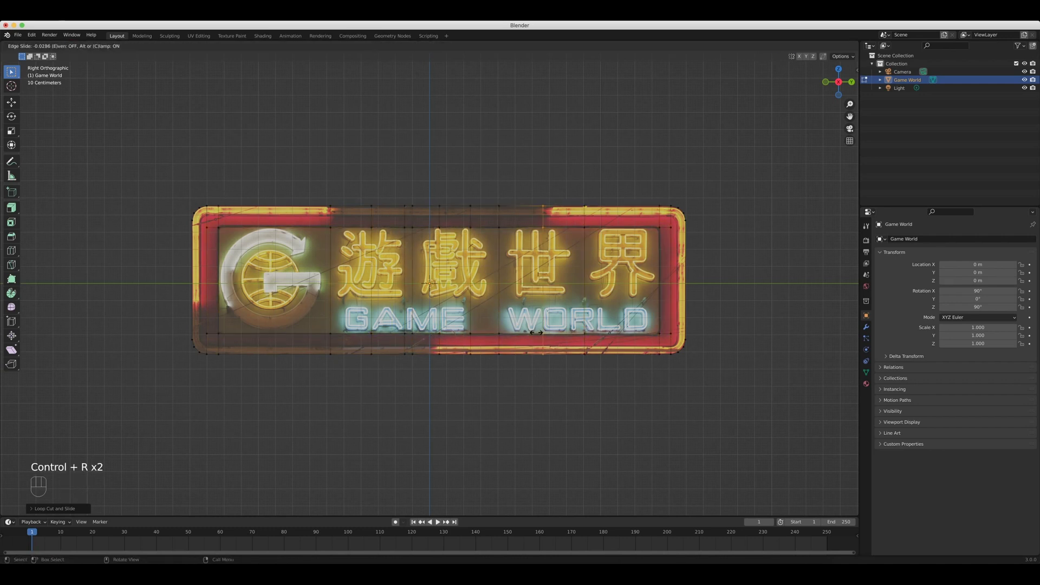
click(481, 328)
click(601, 328)
click(576, 330)
key(ctrl+r)
click(627, 331)
click(651, 319)
Add a horizontal loop cut between the Chinese characters and the GAME WORLD text, and a vertical one just before the word GAME.
key(ctrl+r)
click(499, 289)
click(461, 313)
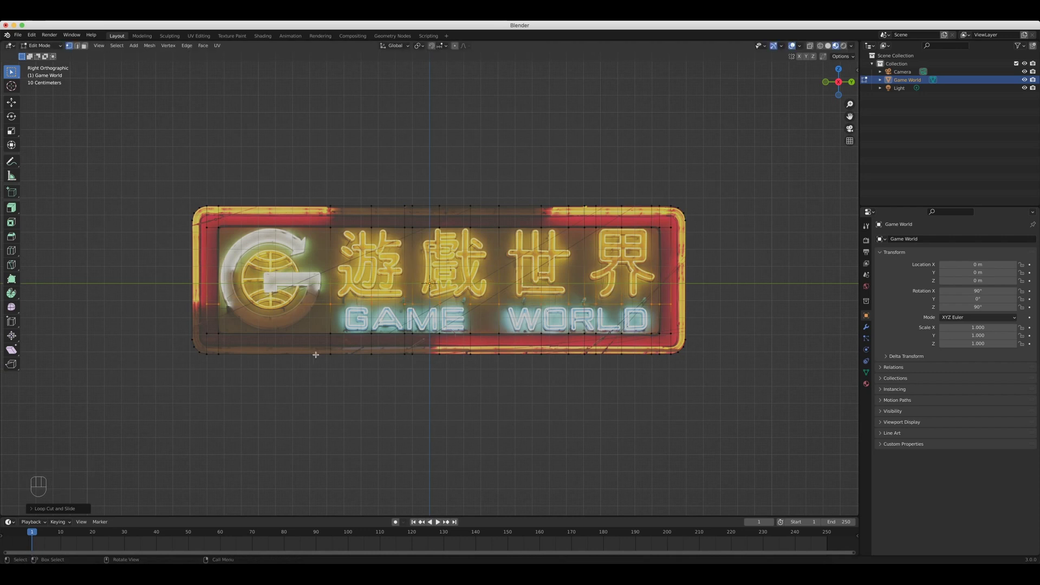
shift+middle_drag(406, 396, 427, 397)
key(ctrl+r)
click(372, 335)
click(361, 335)
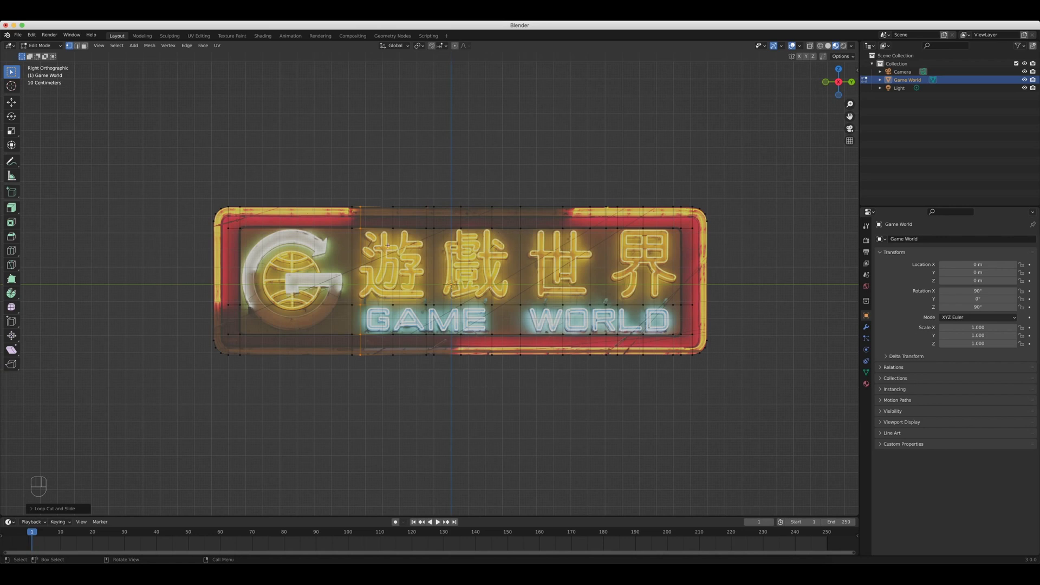
Split the 3D viewport vertically into two side-by-side areas and clear the mesh selection.
right_click(534, 41)
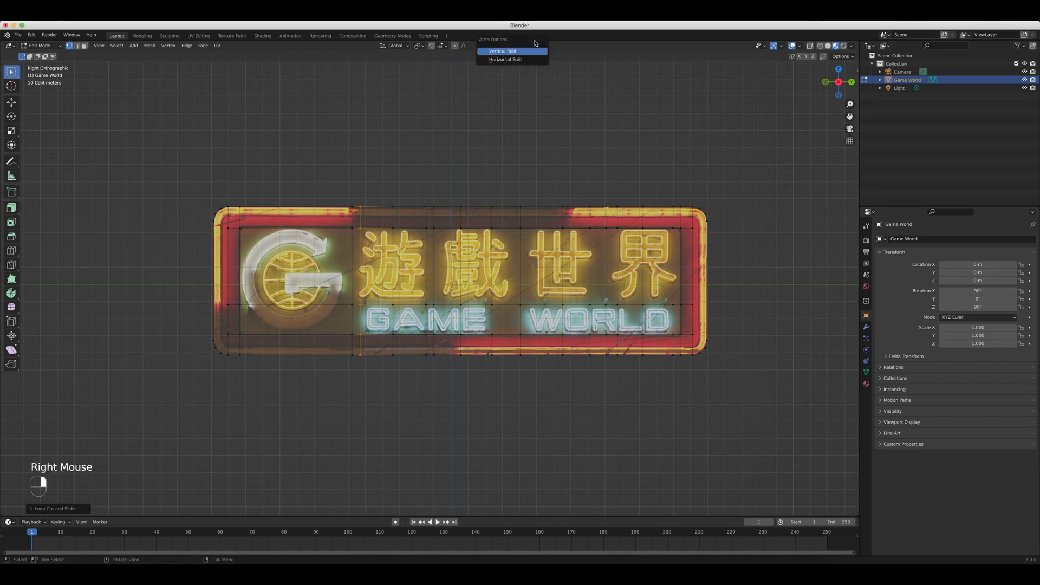
click(518, 51)
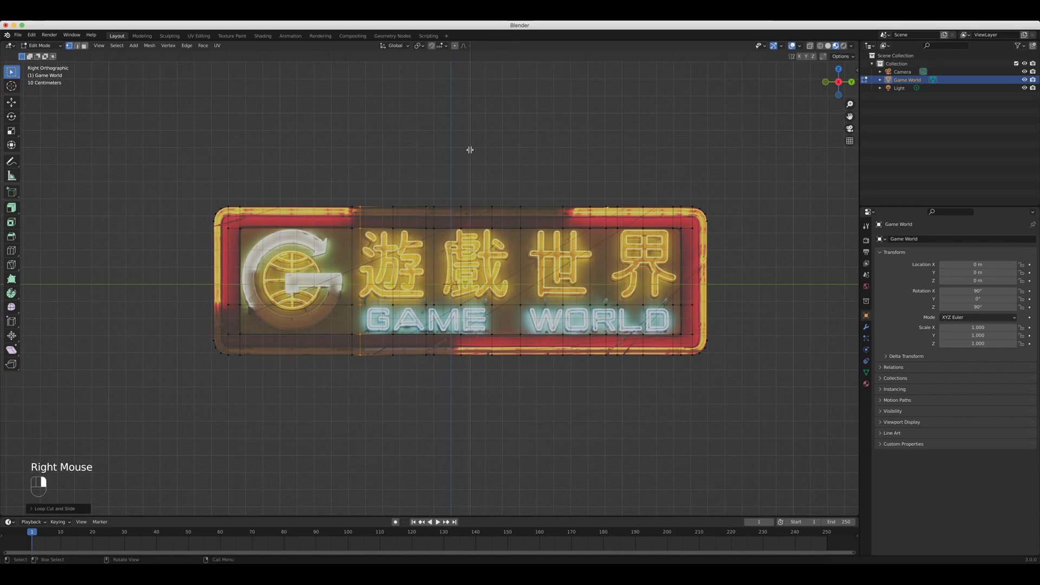
click(456, 143)
scroll(618, 179, up, 1)
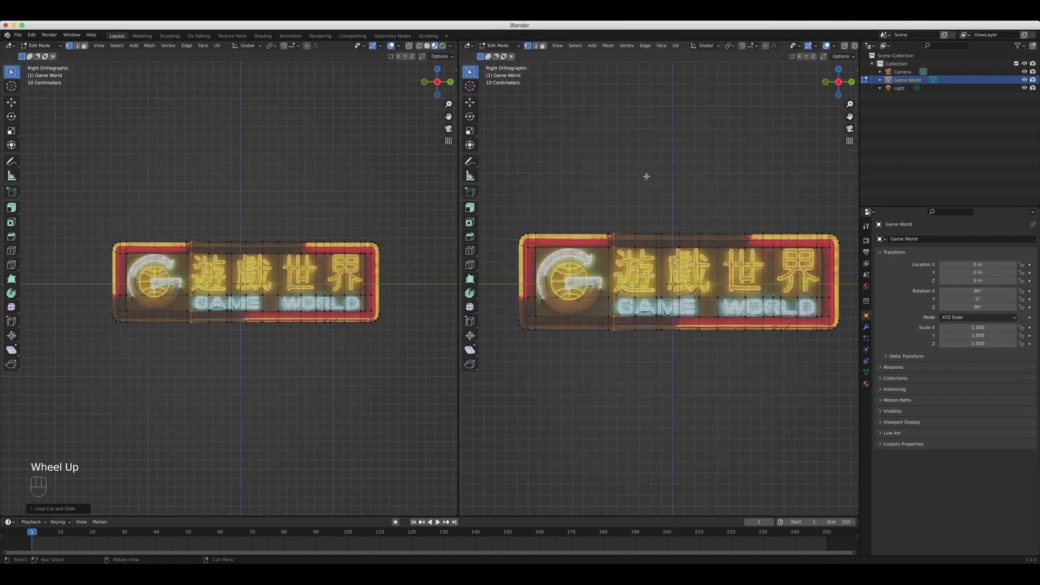
click(527, 163)
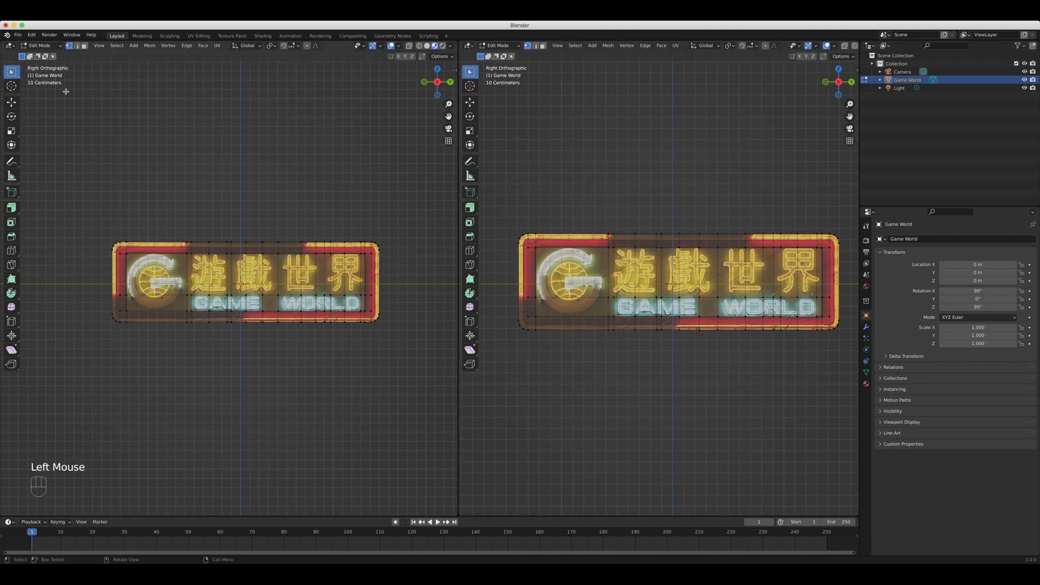
Turn one of the two viewport areas into a UV Editor displaying the Game World.jpg image.
click(15, 47)
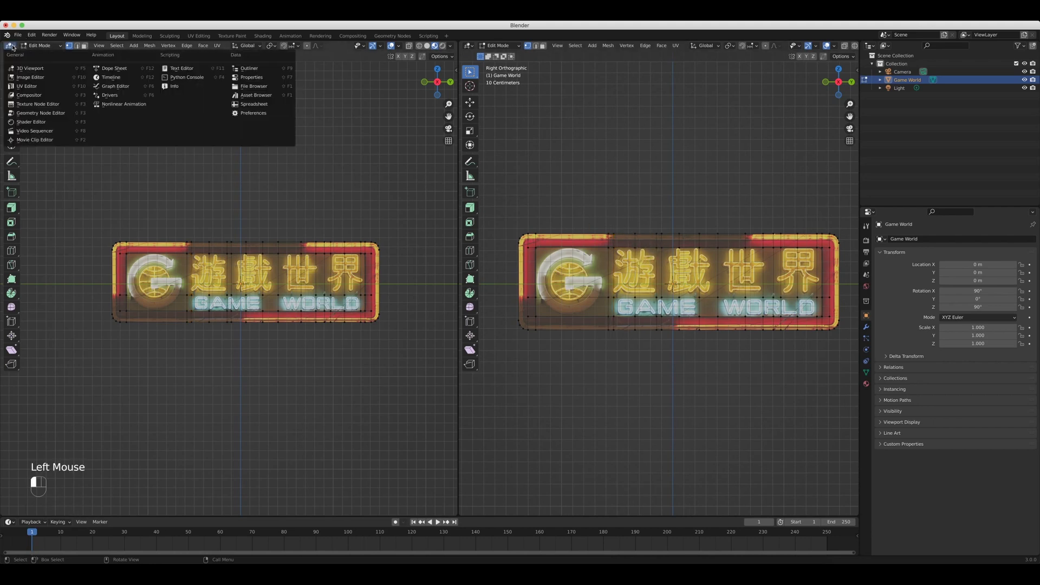
click(22, 86)
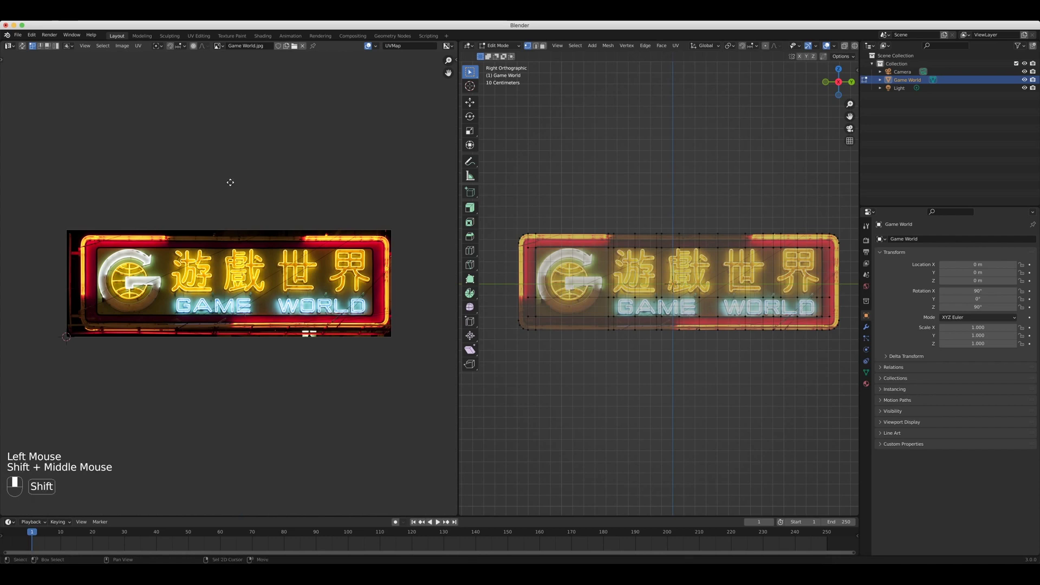
shift+middle_drag(227, 180, 286, 189)
click(218, 47)
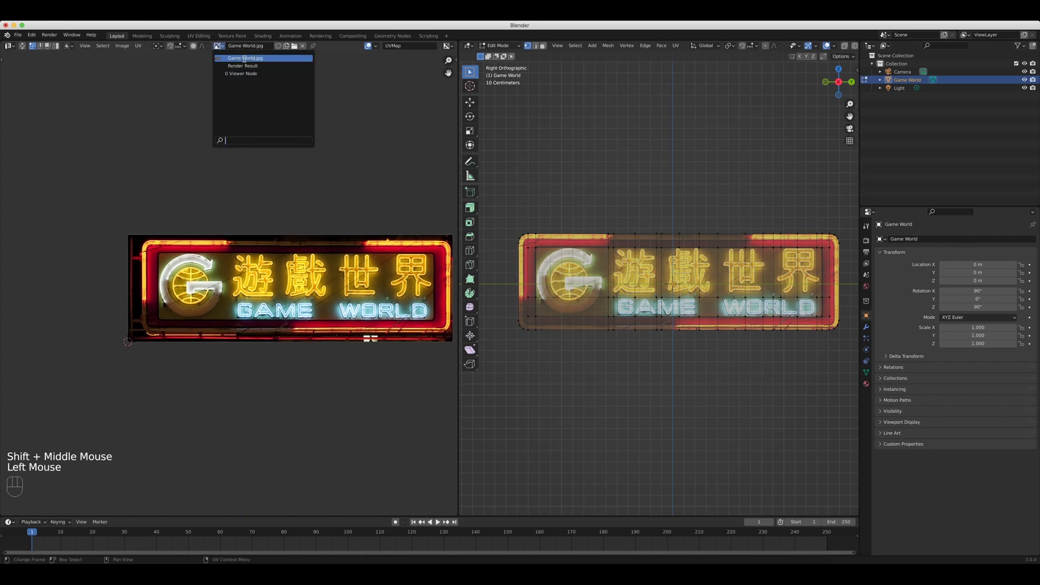
click(245, 58)
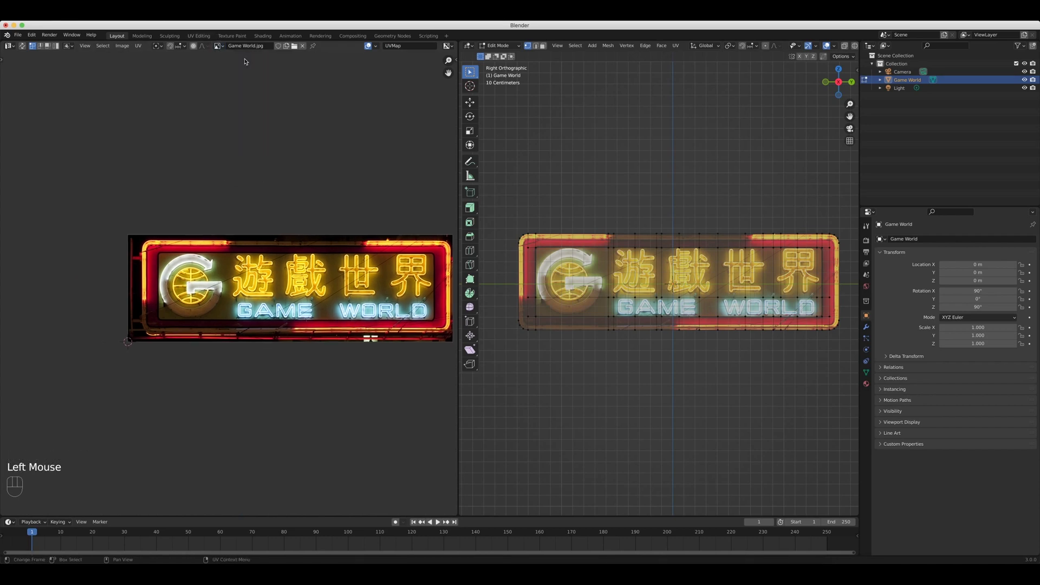
Select the two faces covering the G logo in face select mode and rotate their UVs by 90°.
scroll(236, 204, up, 2)
shift+middle_drag(237, 204, 209, 166)
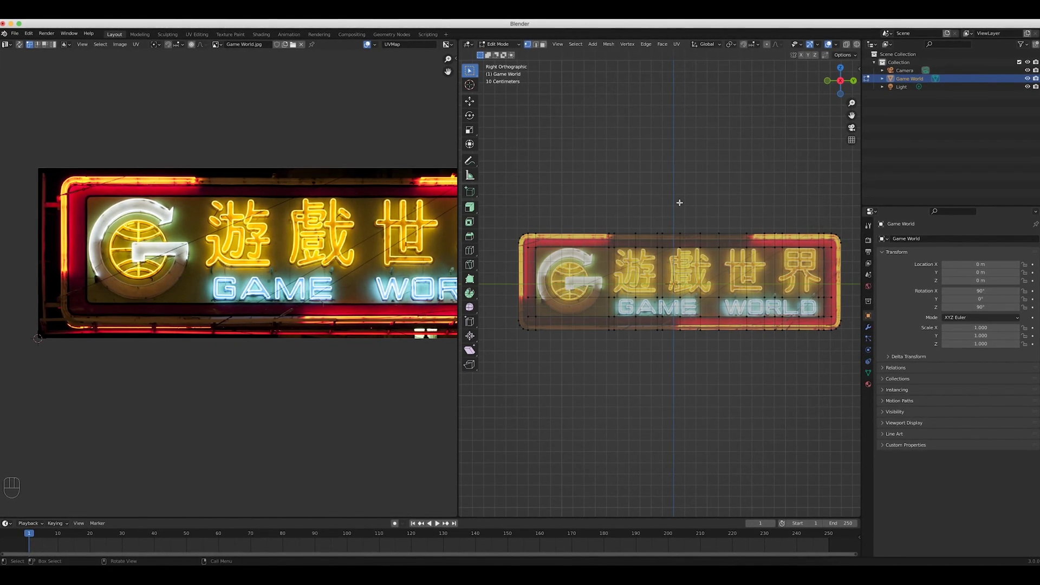
key(3)
click(644, 177)
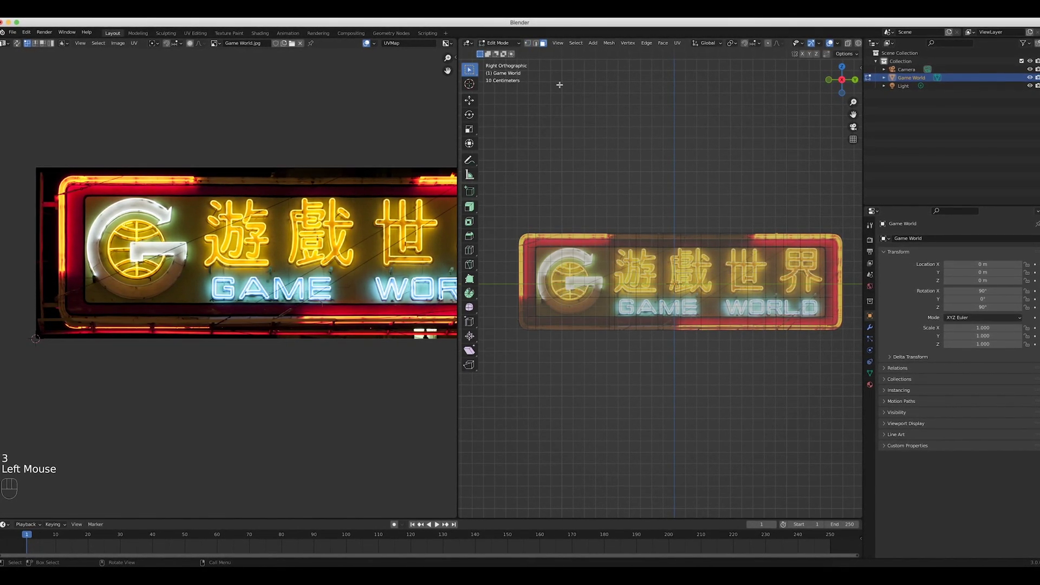
key(3)
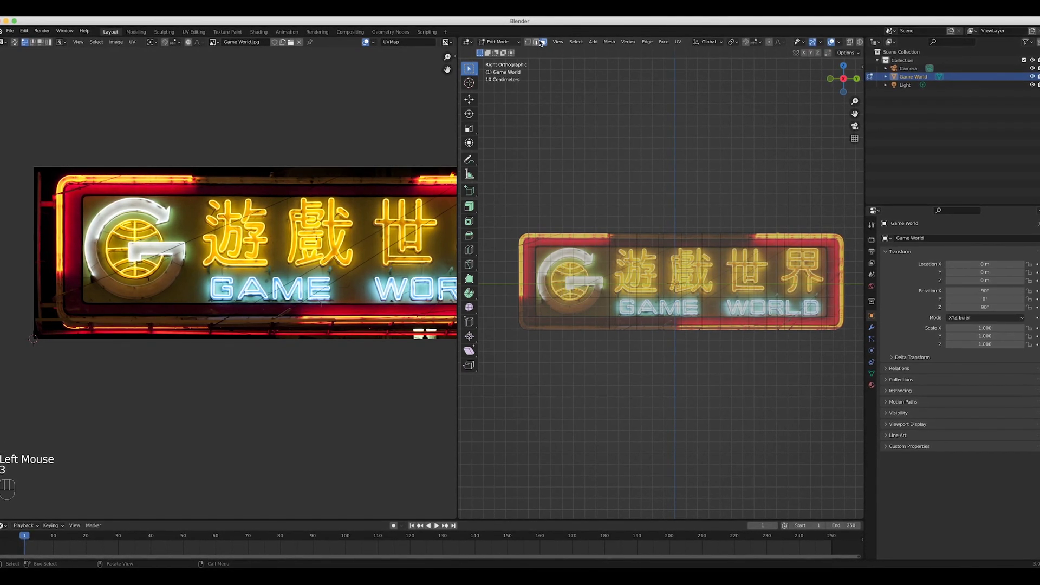
click(556, 287)
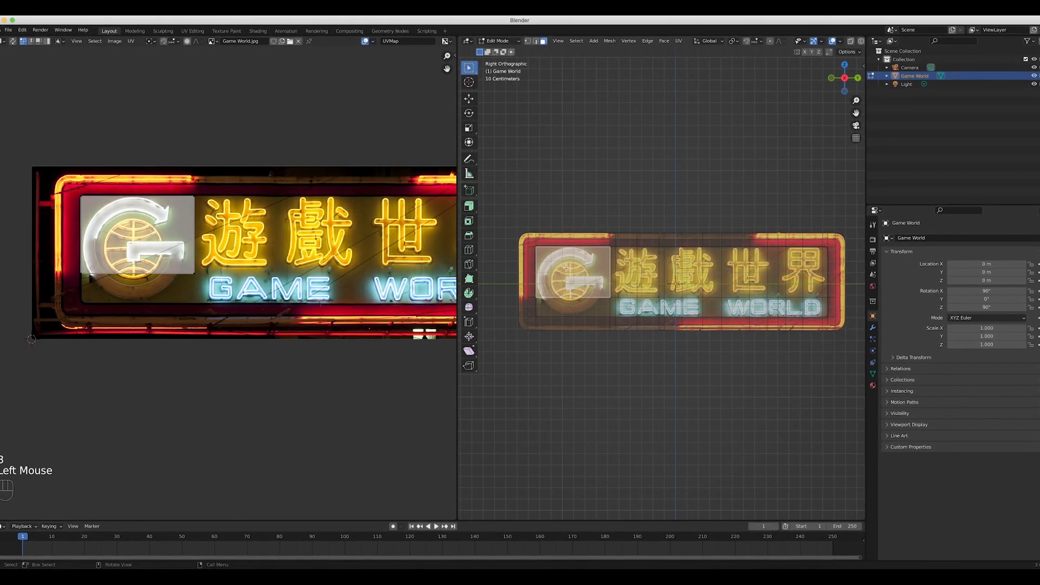
shift+click(574, 308)
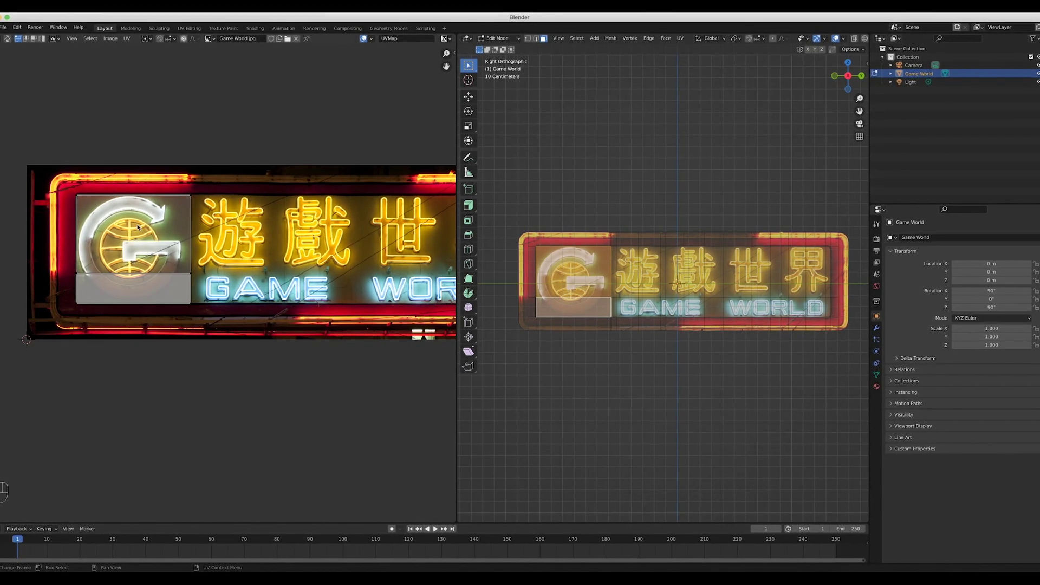
click(127, 243)
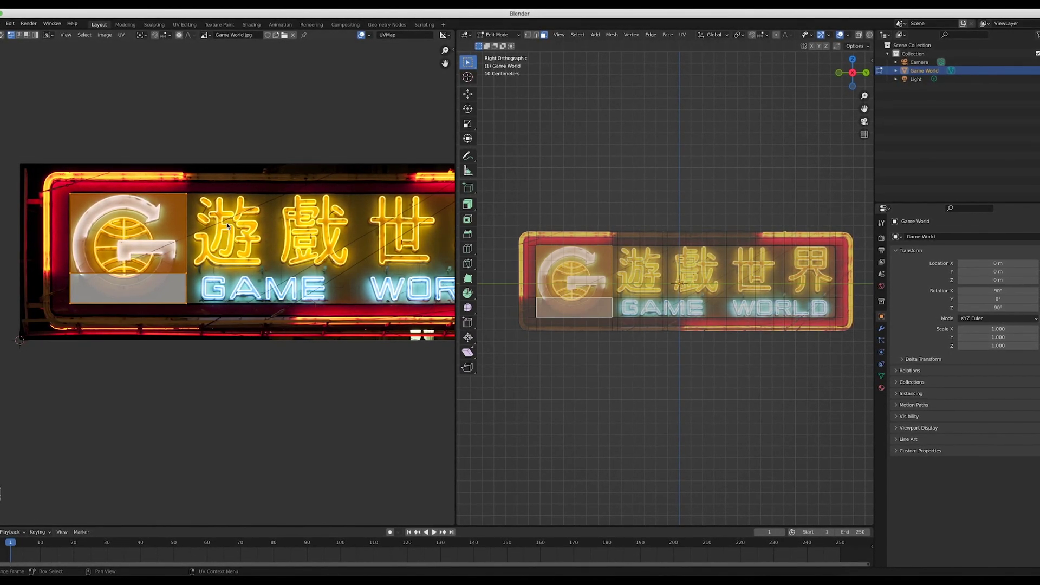
text(r90)
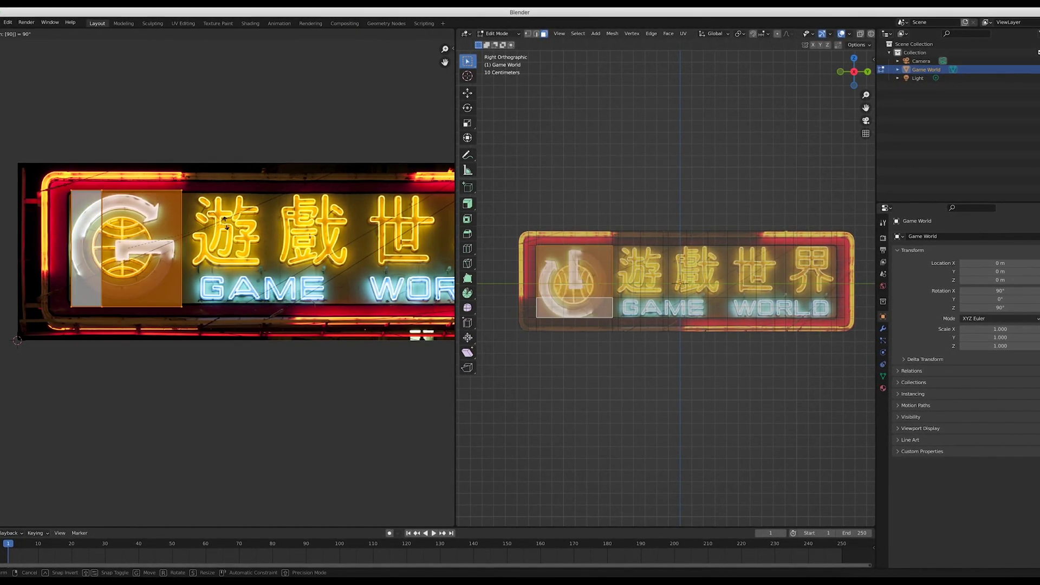
key(Return)
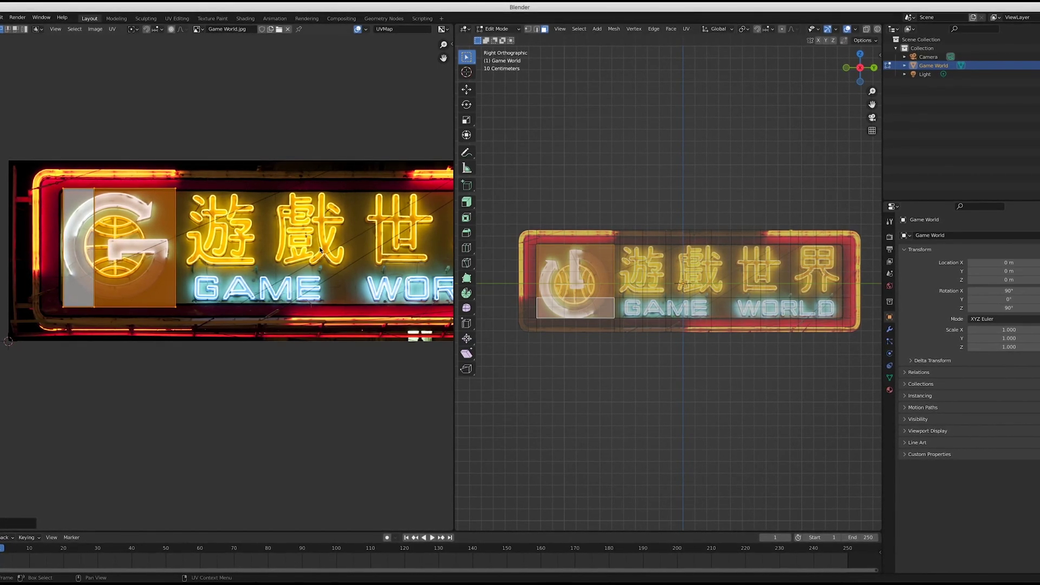
Select the faces covering the first Chinese character and rotate their UVs by 90°.
click(634, 274)
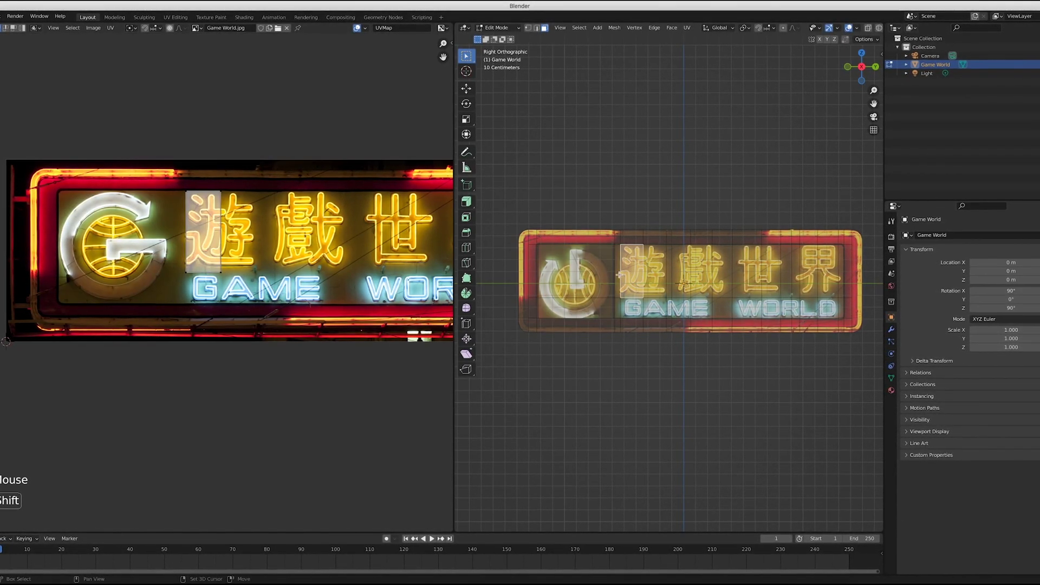
shift+click(659, 275)
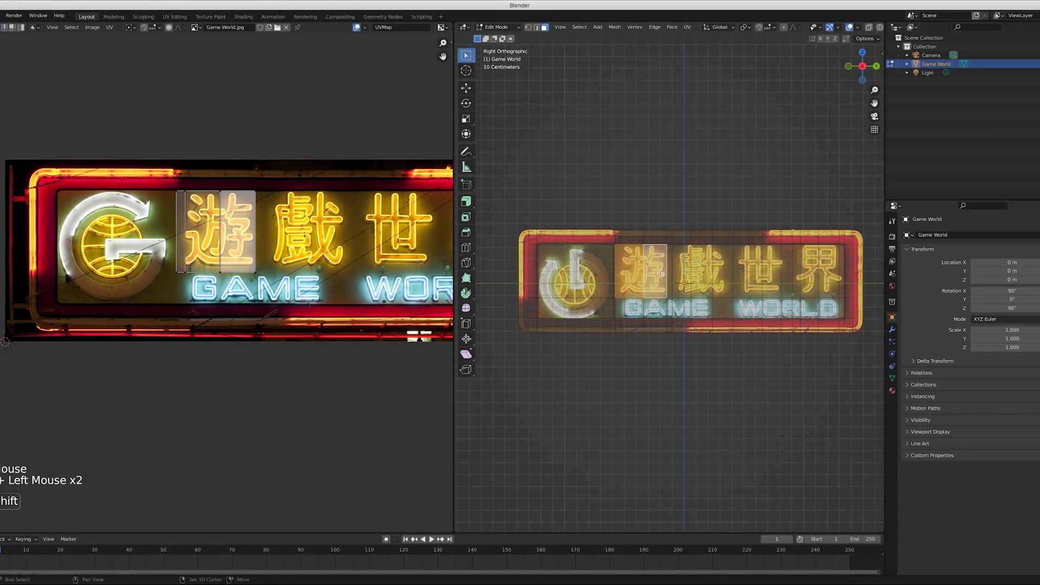
shift+click(670, 274)
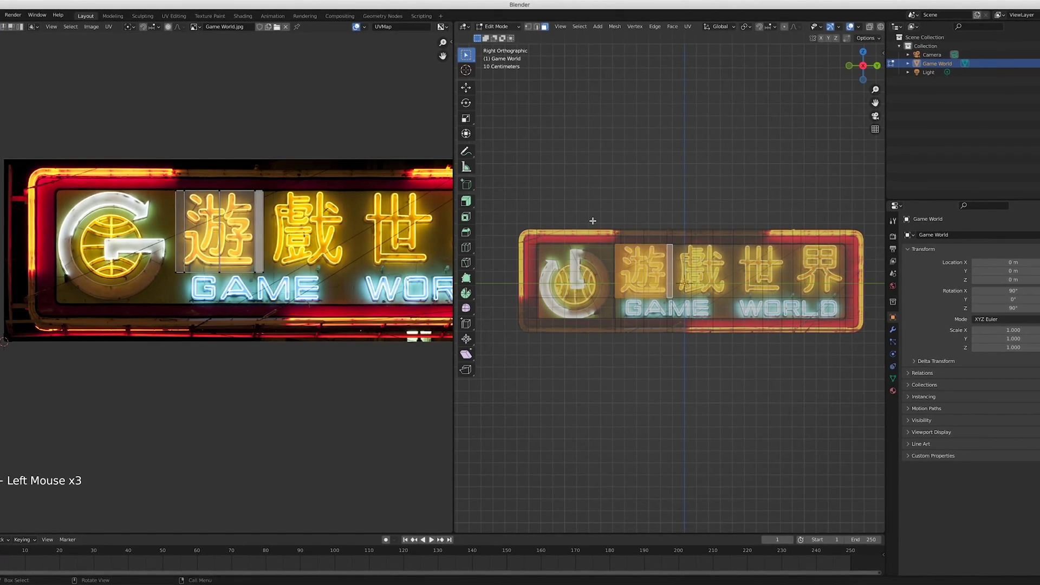
key(a)
key(r)
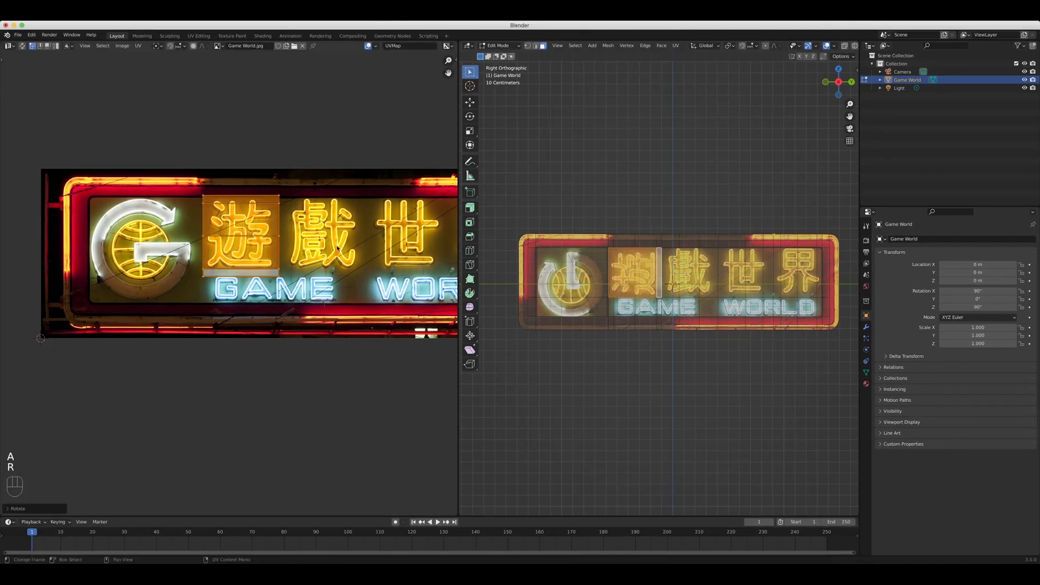
Rotate the UVs of the faces covering the second, third and fourth Chinese characters by 90°, one character at a time.
click(690, 271)
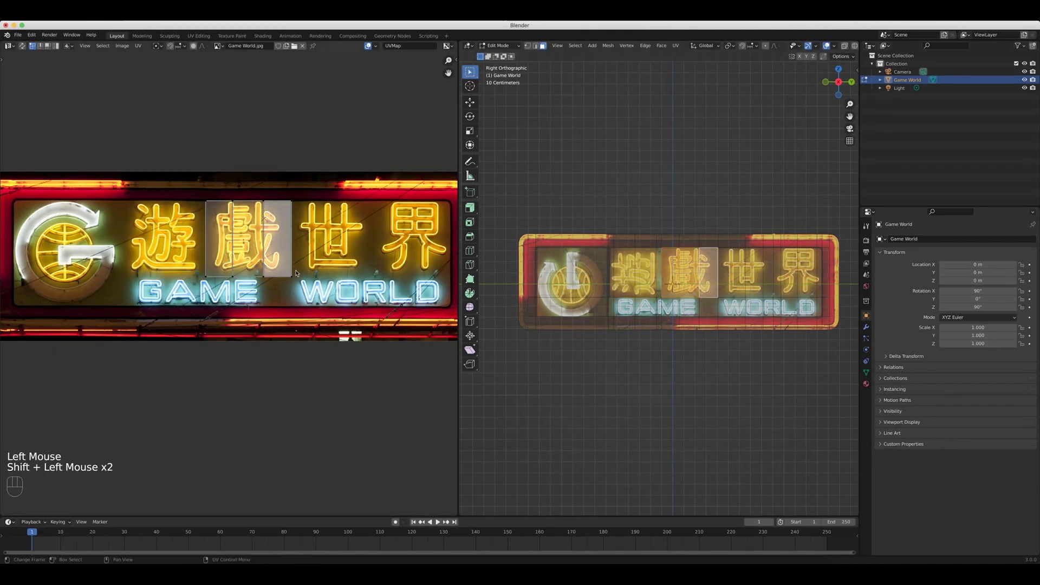
key(r)
click(750, 270)
key(r)
click(797, 268)
shift+click(811, 268)
shift+click(804, 270)
shift+middle_drag(379, 255, 331, 255)
key(a)
key(r)
Rotate the UVs of the faces behind the letters of GAME by 90°, one letter at a time.
click(624, 307)
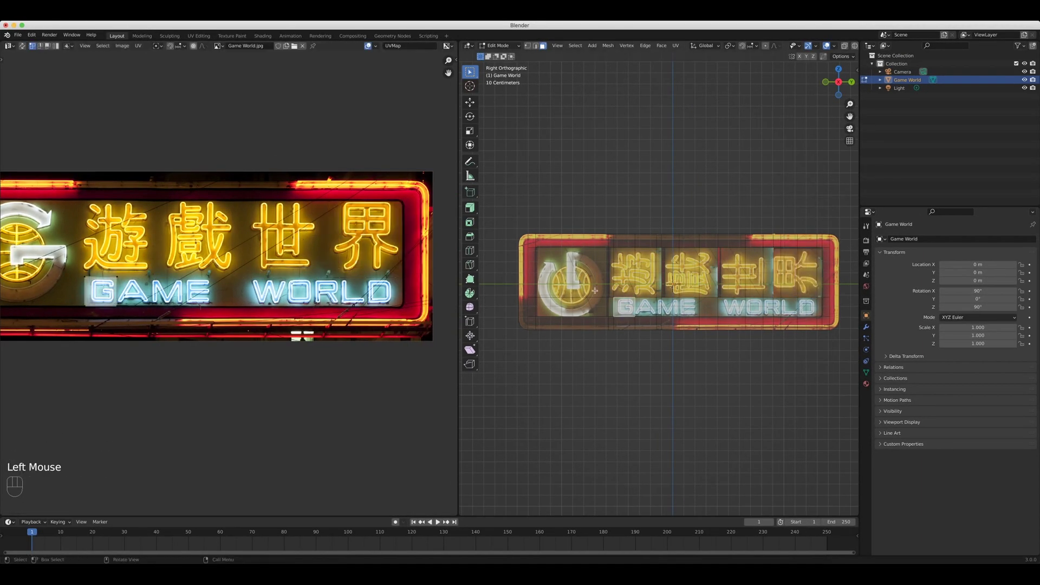
key(a)
key(r)
click(646, 307)
key(a)
key(r)
click(666, 306)
key(a)
key(r)
click(689, 306)
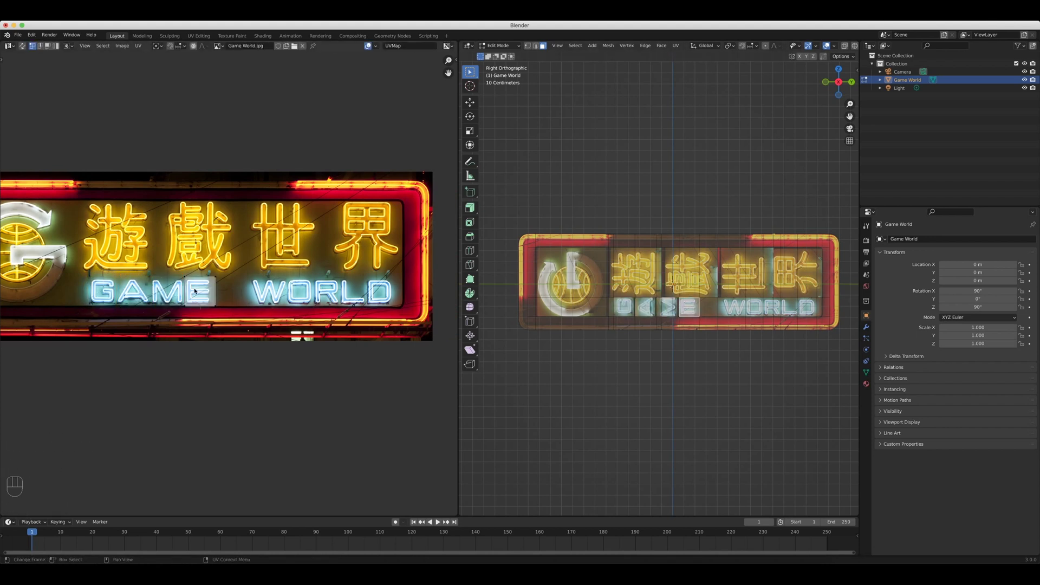
key(a)
key(r)
Rotate the UVs of the faces behind the letters of WORLD by 90°, one letter at a time.
click(731, 306)
key(a)
key(r)
click(754, 307)
key(a)
key(r)
click(768, 306)
shift+click(776, 307)
key(a)
key(r)
click(788, 307)
key(a)
key(r)
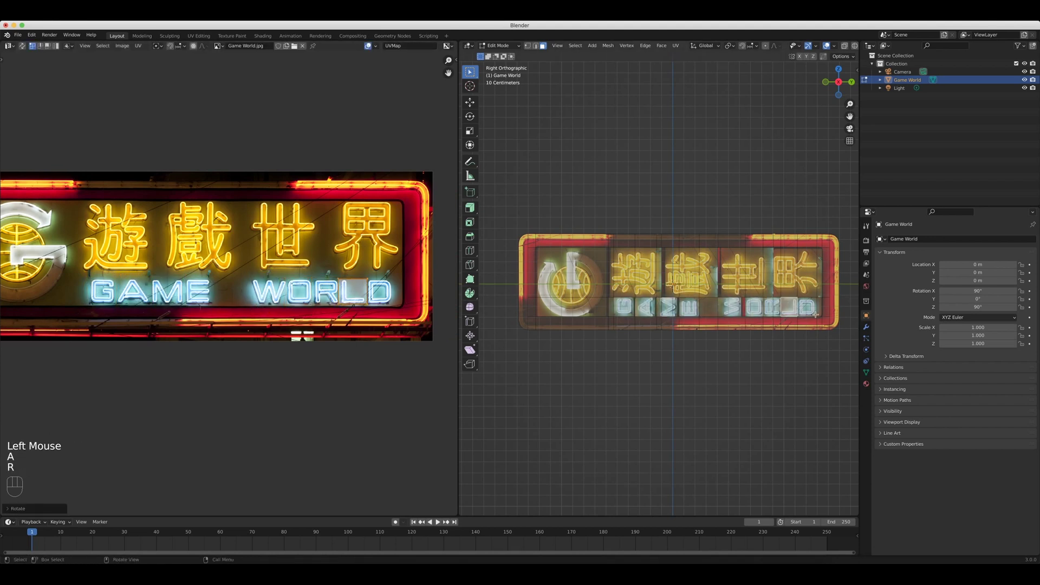
click(807, 306)
key(a)
key(r)
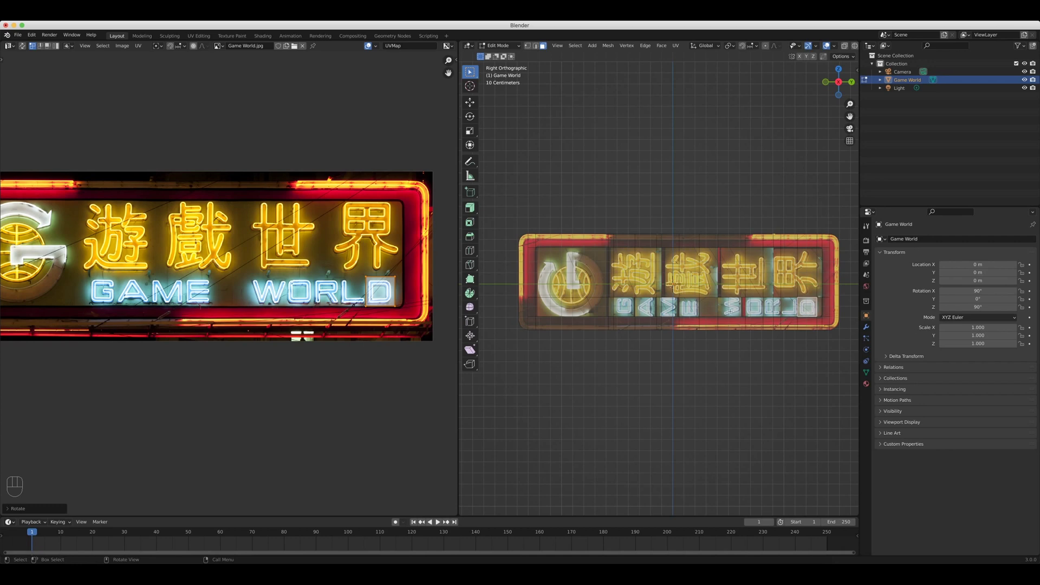
Move the upper UV edge of the narrow face before the first Chinese character along Y, below the dark frame line.
scroll(731, 311, up, 1)
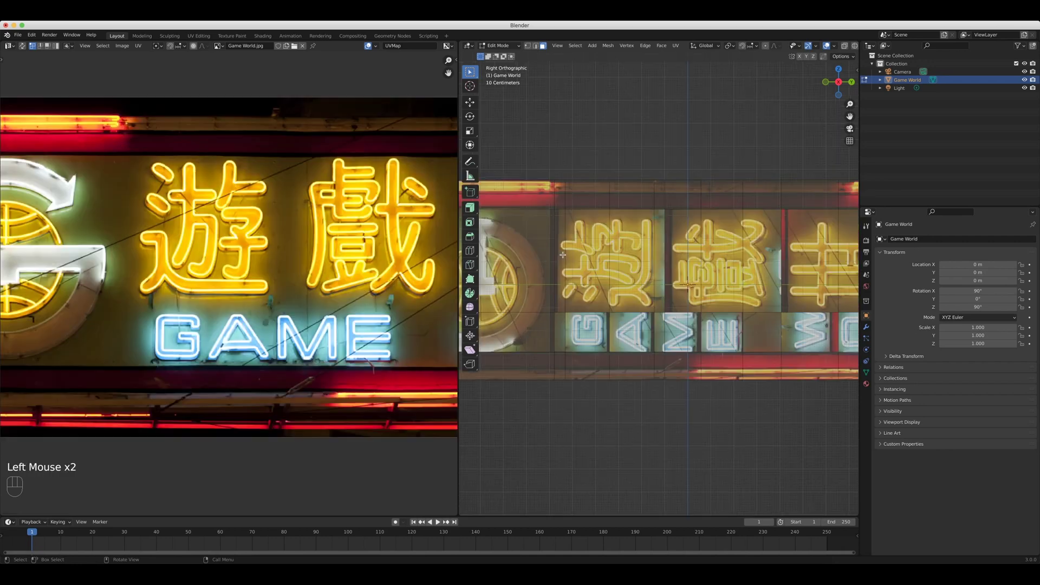
click(561, 254)
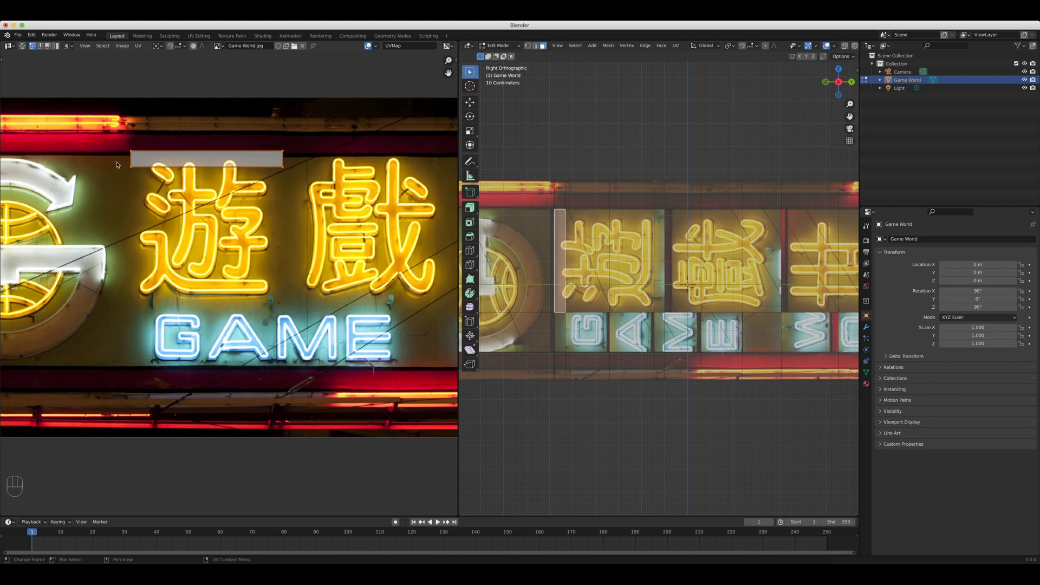
drag(102, 145, 326, 158)
key(g)
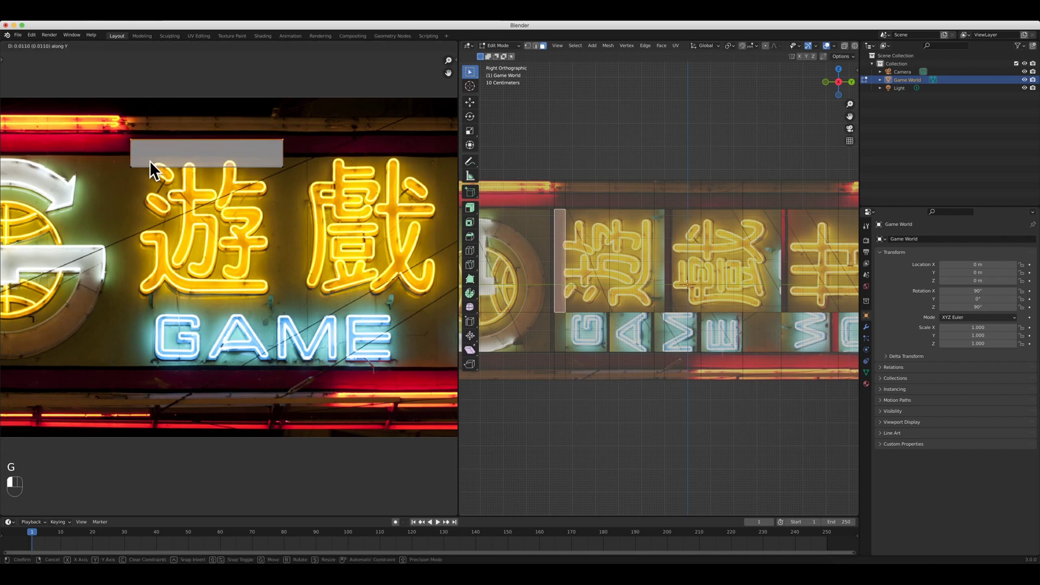
click(336, 164)
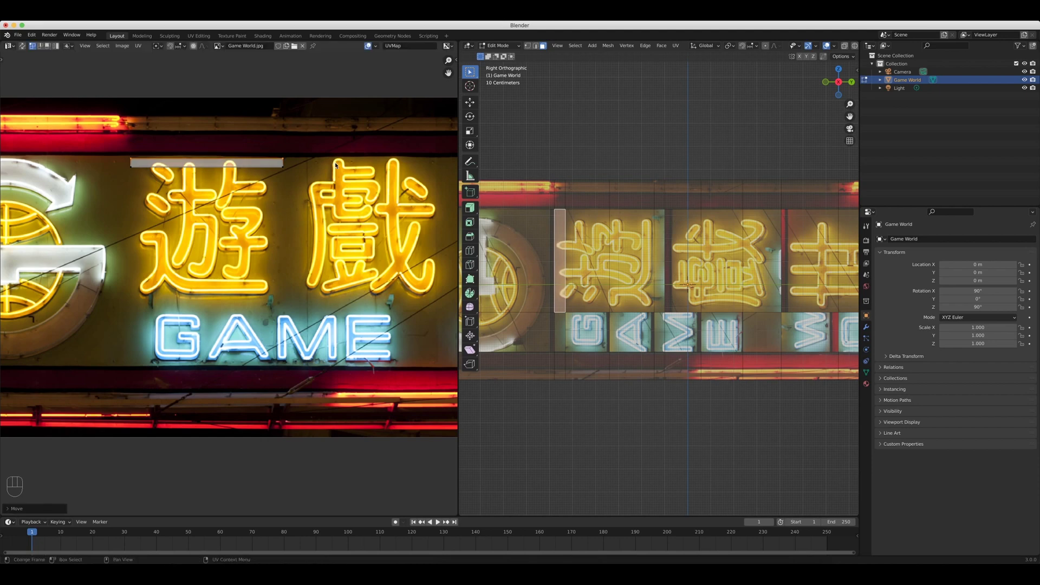
click(371, 240)
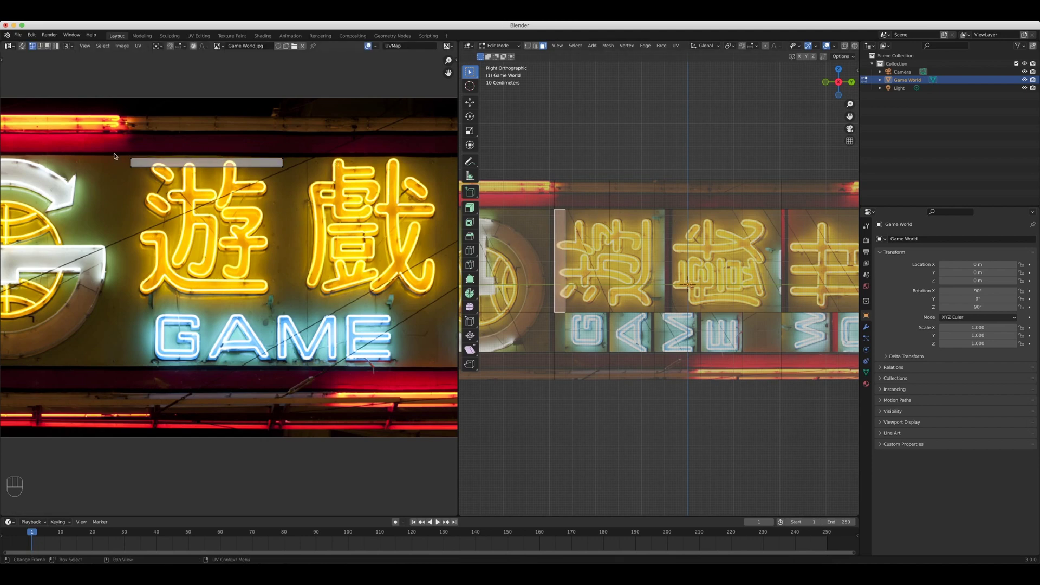
Fine-tune the narrow face's upper UV edge so it lies just under the dark border of the panel.
scroll(113, 152, up, 3)
shift+middle_drag(112, 151, 187, 274)
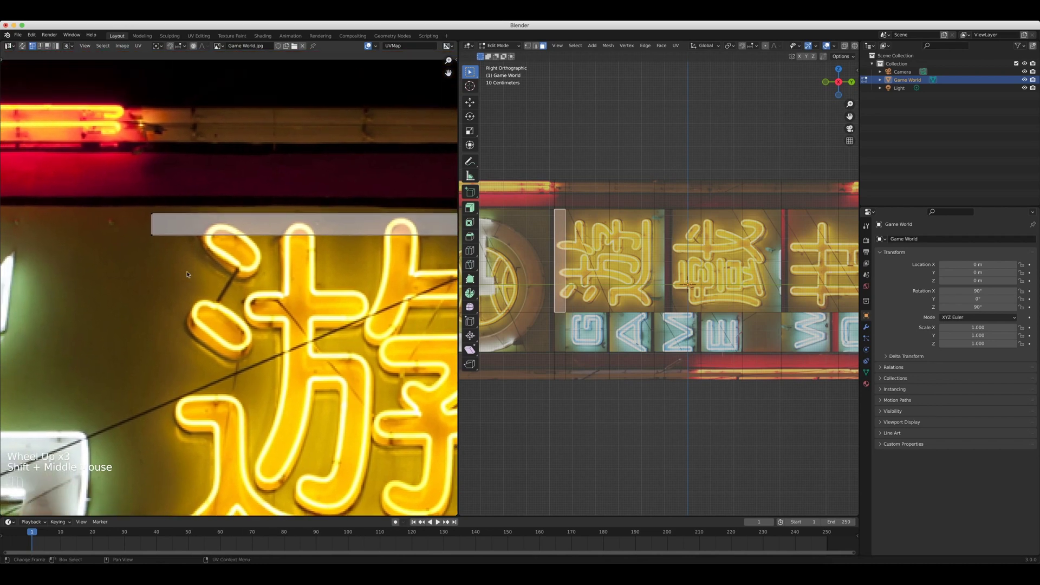
double_click(170, 224)
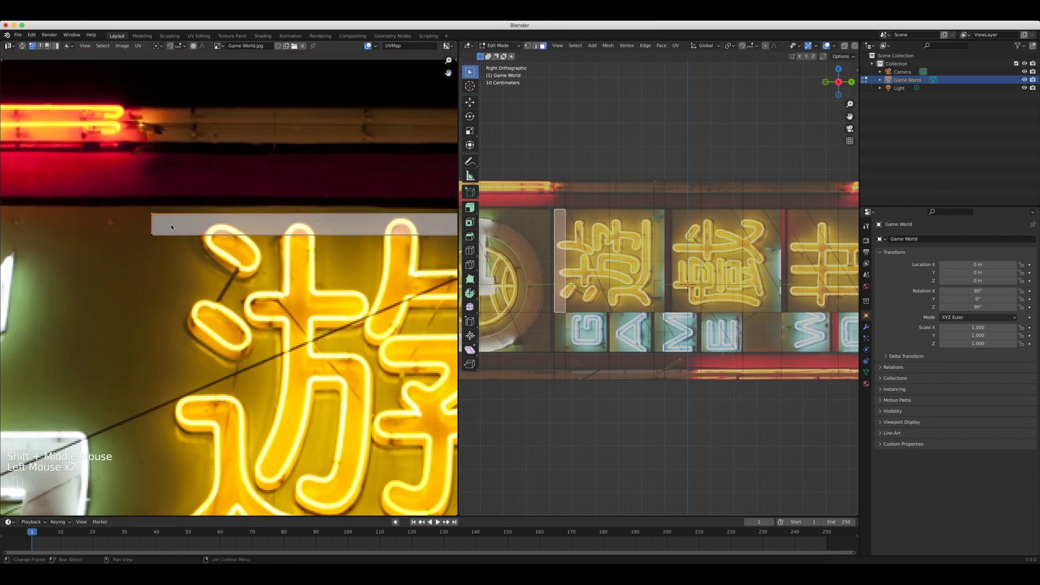
key(g)
click(170, 220)
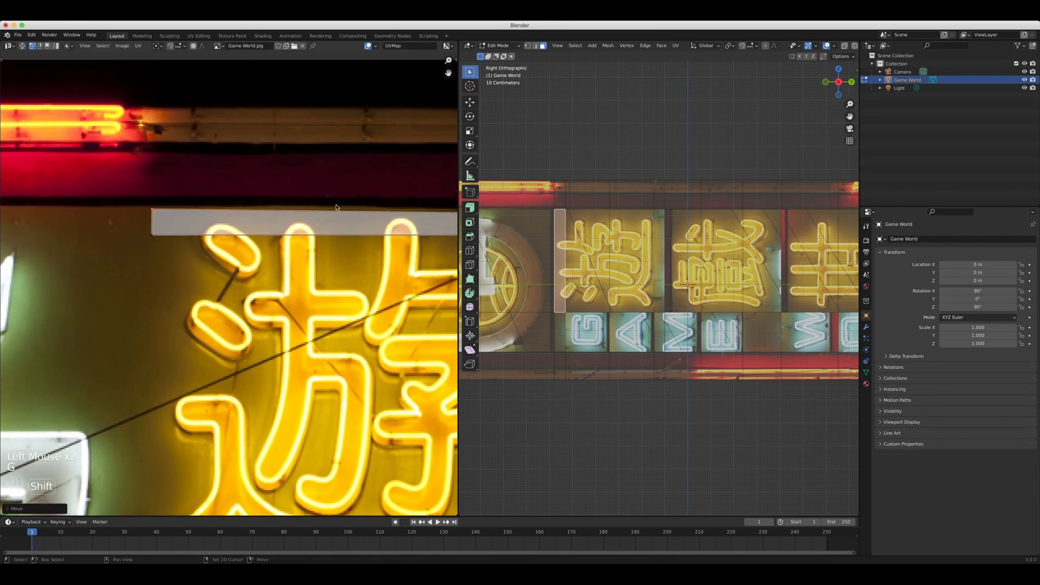
shift+middle_drag(250, 201, 64, 206)
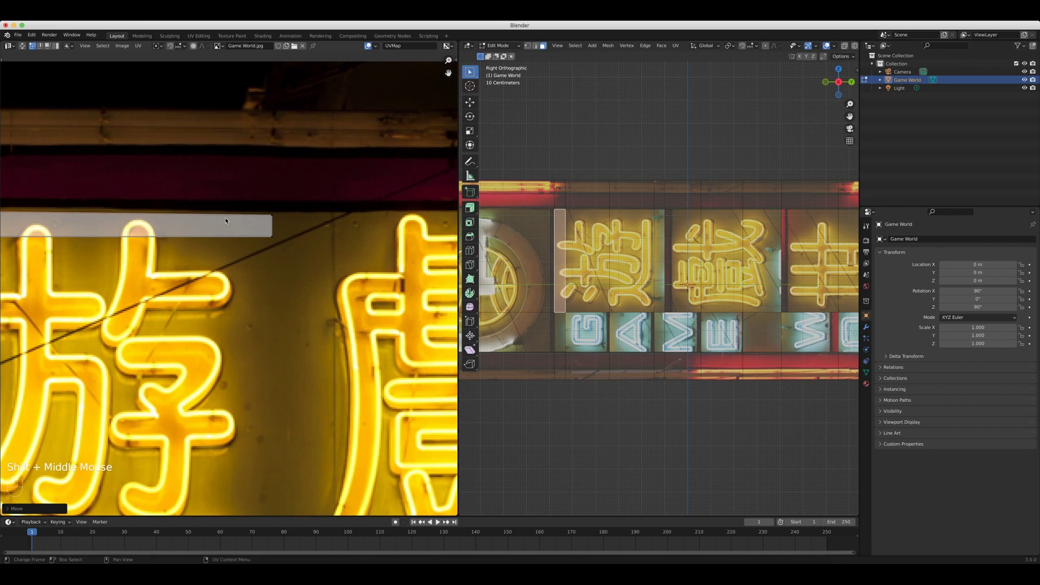
Scale down the UVs of the narrow face after the first Chinese character along Y and position them above GAME.
scroll(226, 220, down, 5)
click(83, 364)
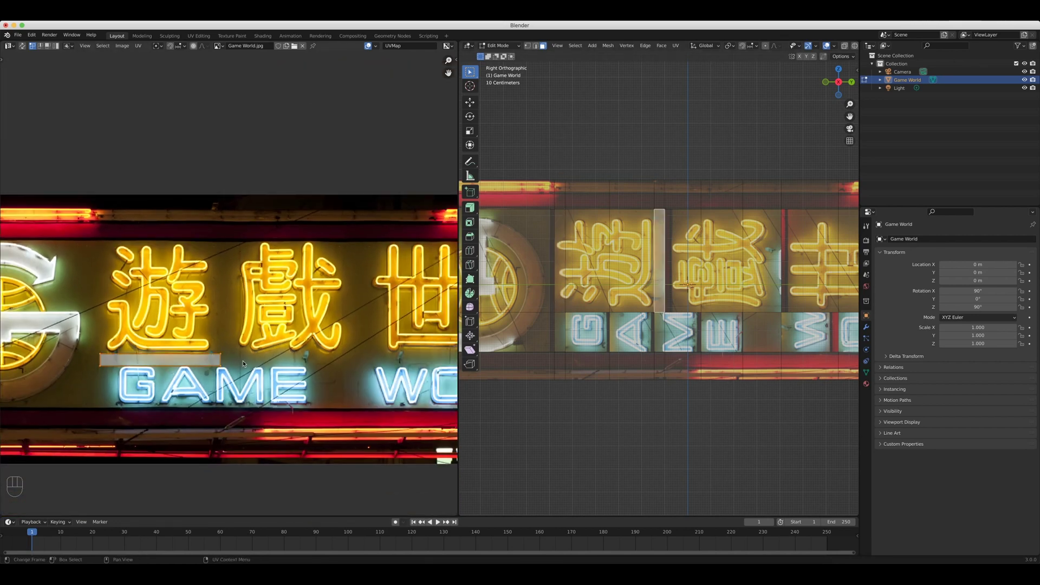
key(s)
key(y)
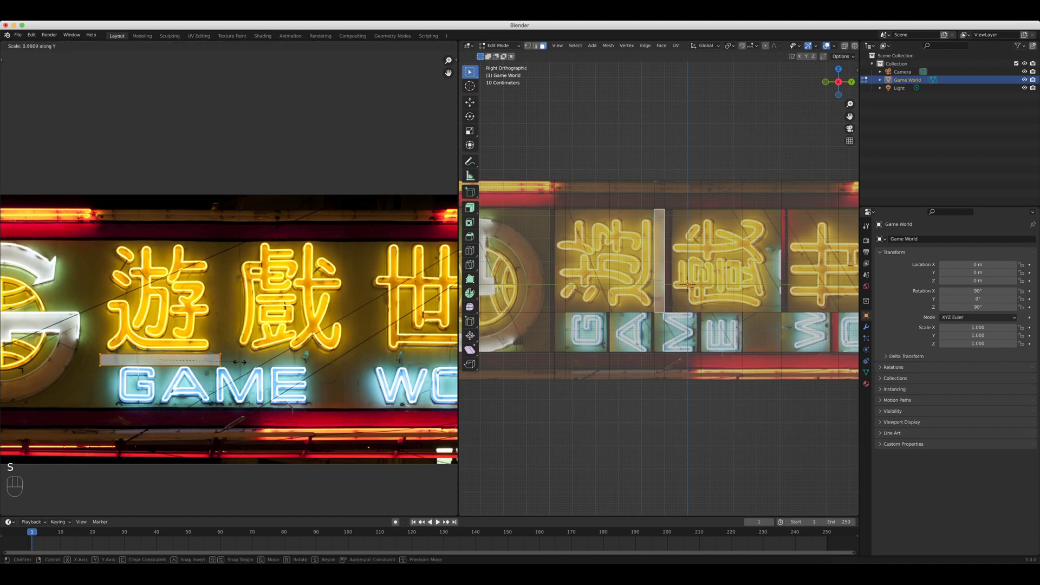
click(196, 364)
key(g)
key(y)
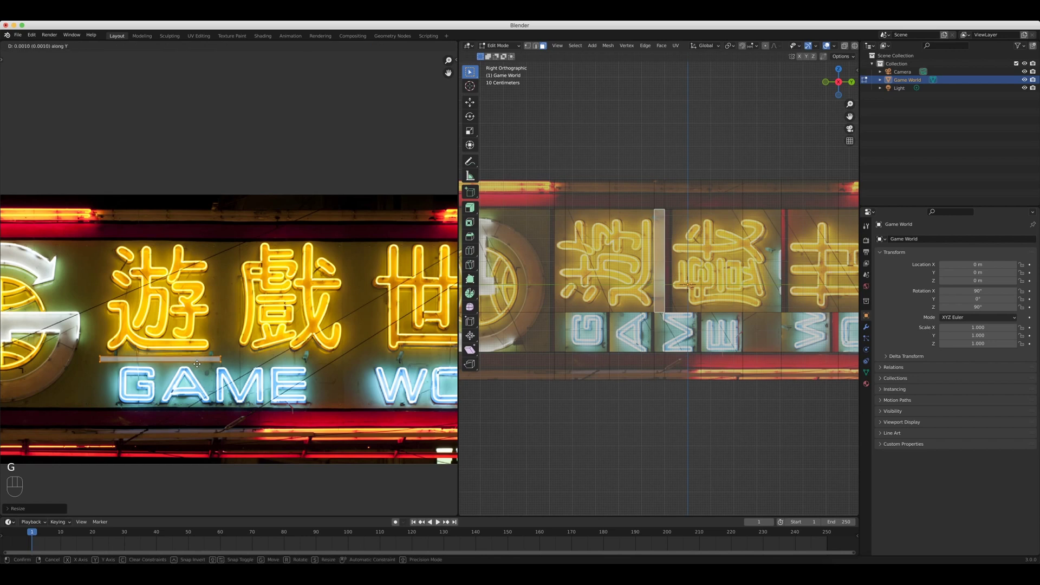
click(196, 360)
Move the bottom and top UV edges of the upper logo face along Y to fit inside the panel border.
shift+middle_drag(542, 249, 647, 259)
click(647, 258)
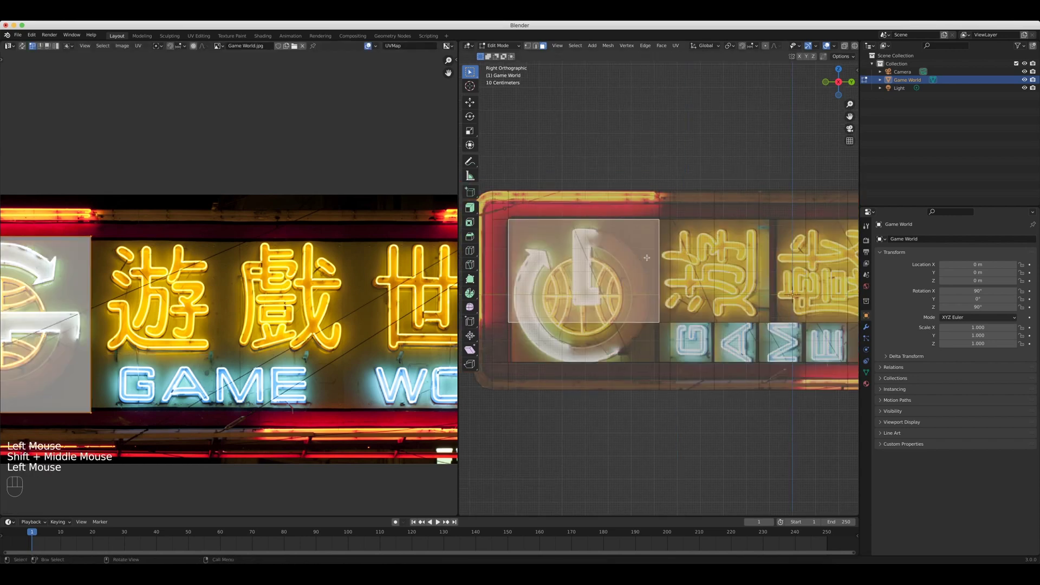
shift+middle_drag(125, 254, 331, 166)
click(273, 332)
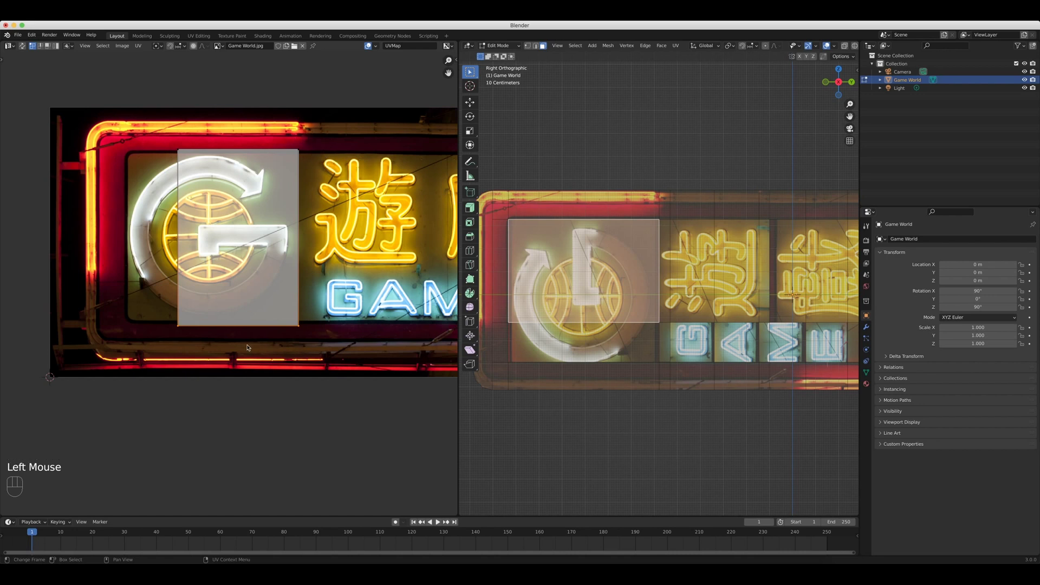
key(g)
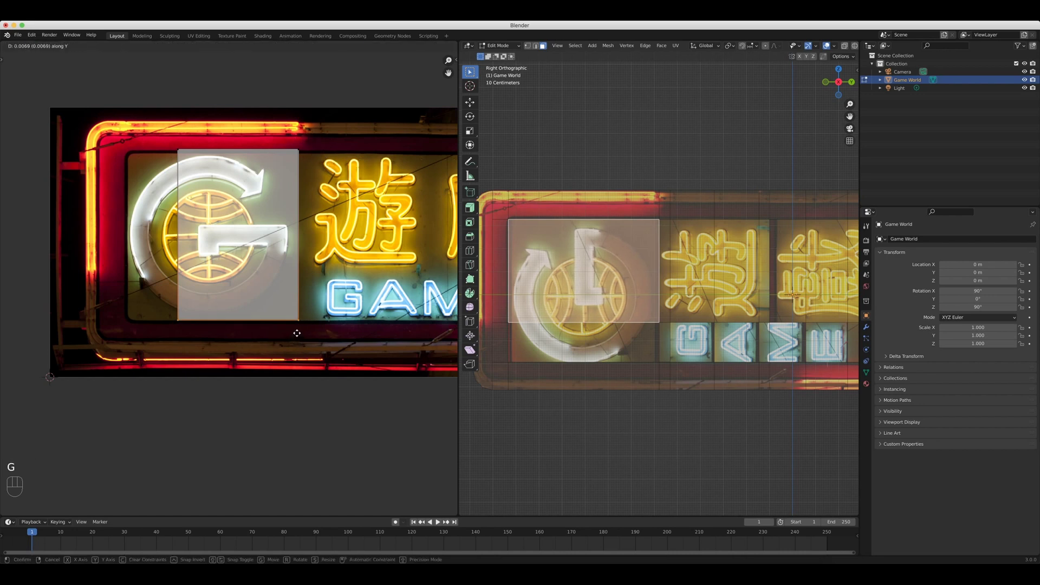
click(297, 336)
drag(132, 121, 353, 166)
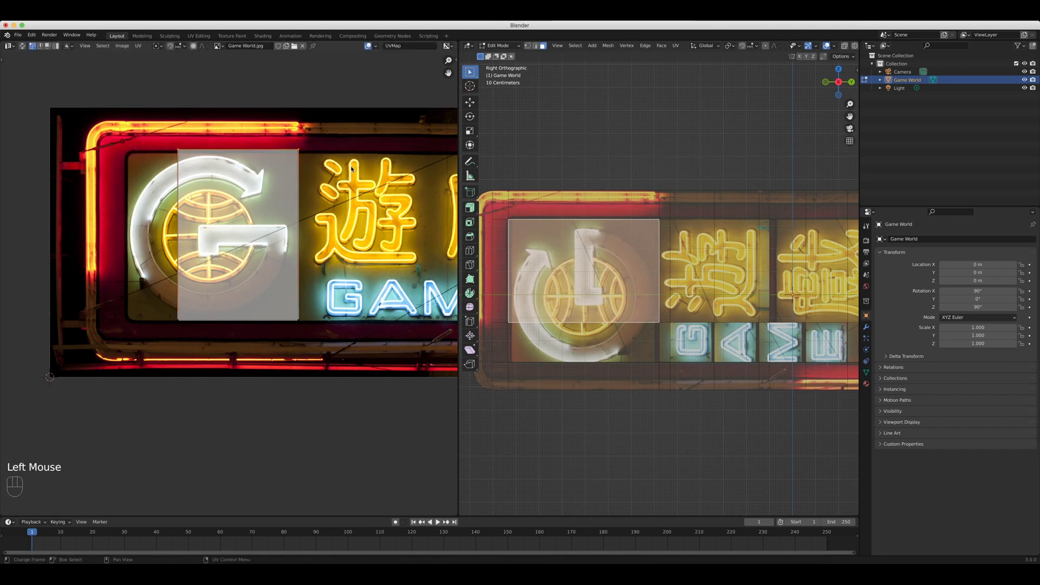
key(g)
key(y)
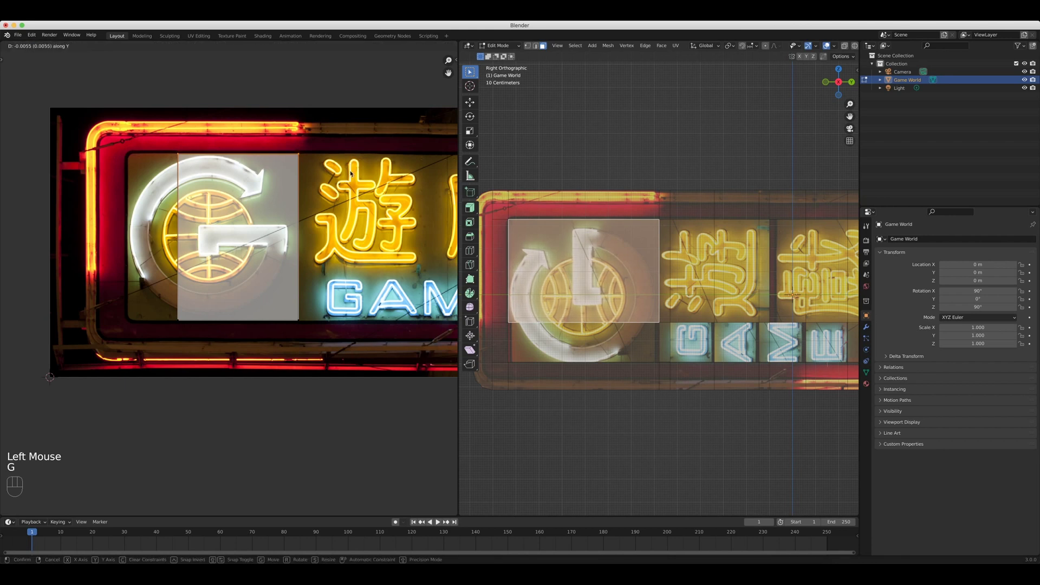
click(350, 173)
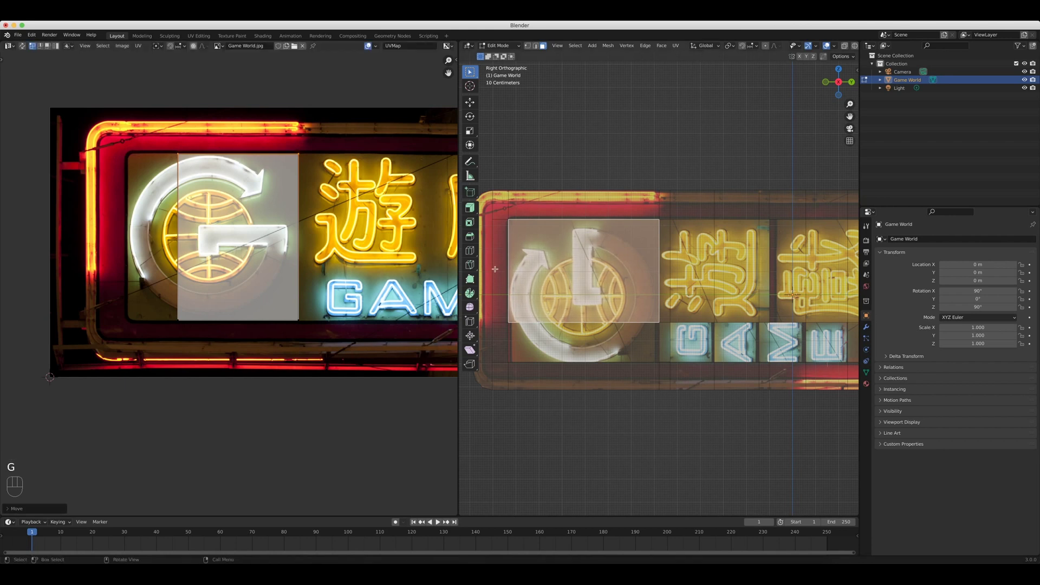
Move the top UV edge of the lower logo face along Y to line up with the upper logo face.
click(638, 345)
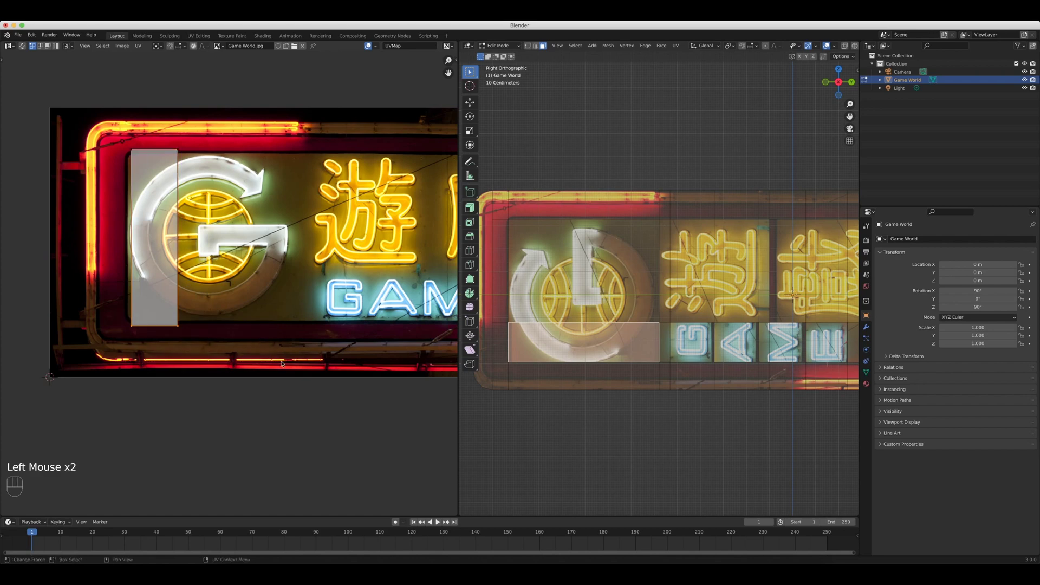
drag(115, 133, 260, 167)
key(g)
key(y)
Adjust the UVs of the face over the end of the second Chinese character along Y.
shift+middle_drag(759, 303, 593, 303)
click(623, 277)
shift+middle_drag(380, 303, 186, 344)
click(703, 276)
key(g)
key(y)
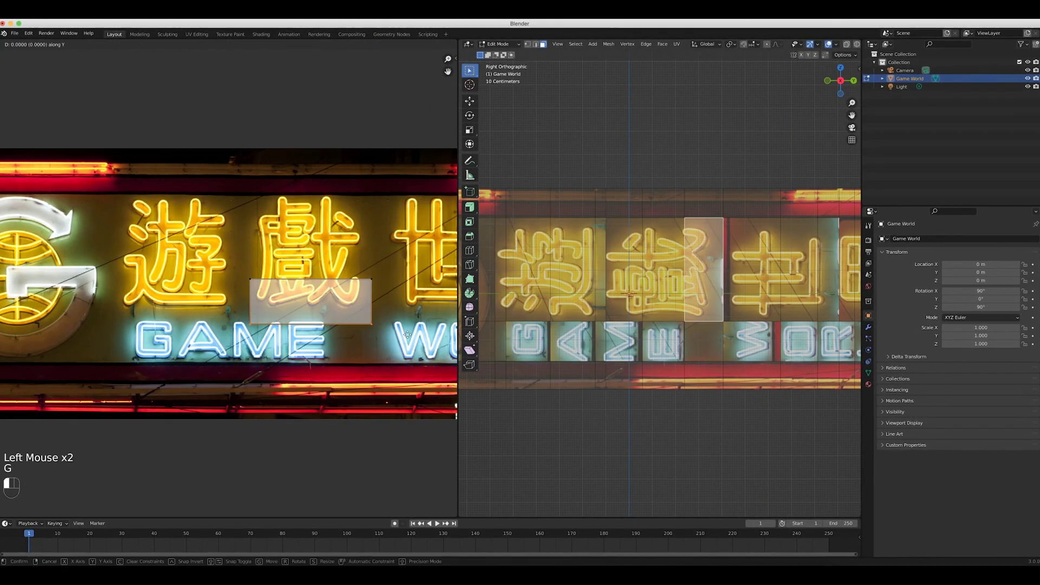
click(407, 329)
Adjust the UVs around the fourth Chinese character along Y, including the narrow face after it.
click(753, 271)
shift+middle_drag(380, 304, 233, 336)
shift+middle_drag(759, 303, 604, 303)
click(680, 271)
key(g)
key(y)
click(787, 269)
key(g)
key(y)
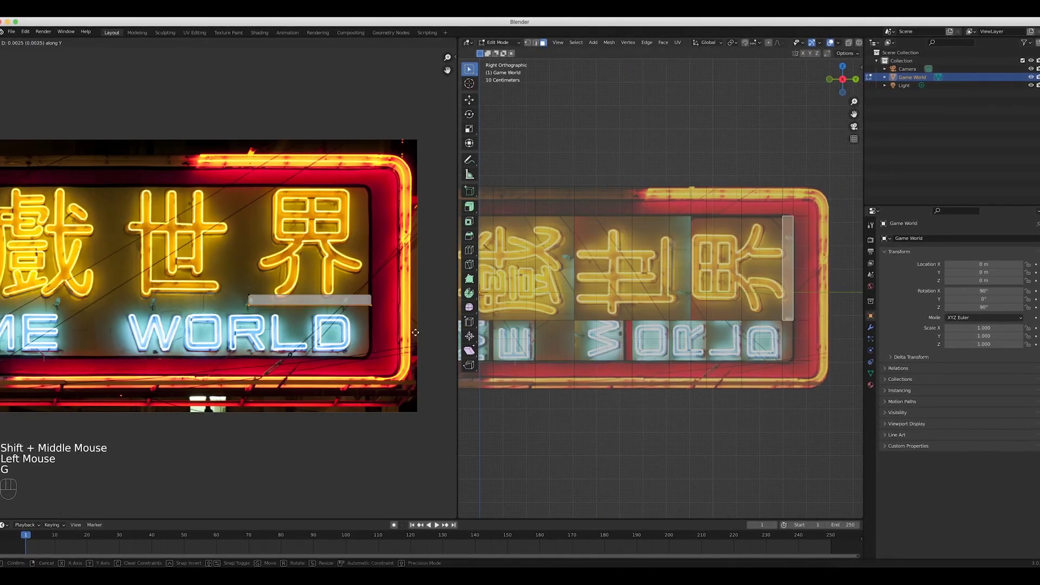
click(415, 333)
Shift the UVs of the face between the second and third Chinese characters along Y.
click(680, 271)
shift+middle_drag(680, 271, 801, 253)
click(676, 252)
shift+middle_drag(179, 320, 357, 270)
key(g)
key(y)
Align the UVs of the faces behind the M and E of GAME along Y.
click(565, 288)
shift+middle_drag(143, 295, 198, 289)
shift+click(611, 289)
shift+click(656, 289)
click(657, 289)
drag(148, 280, 221, 312)
key(g)
key(y)
click(702, 289)
key(g)
key(y)
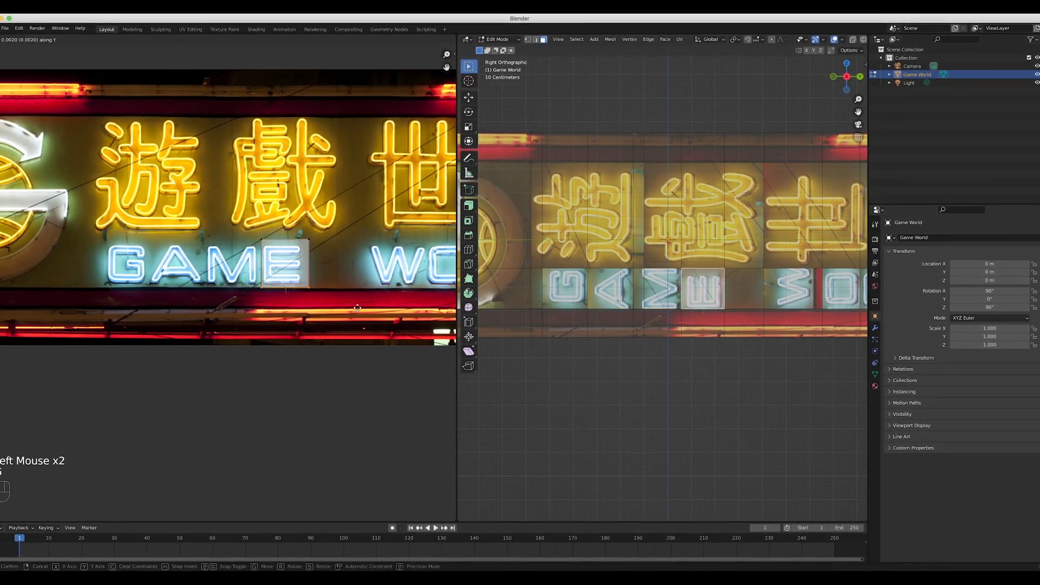
click(357, 307)
Select the face behind the R of WORLD and adjust its UVs along Y.
shift+middle_drag(358, 307, 206, 318)
shift+middle_drag(791, 292, 606, 293)
click(608, 289)
click(654, 288)
click(685, 289)
shift+click(703, 289)
key(g)
key(y)
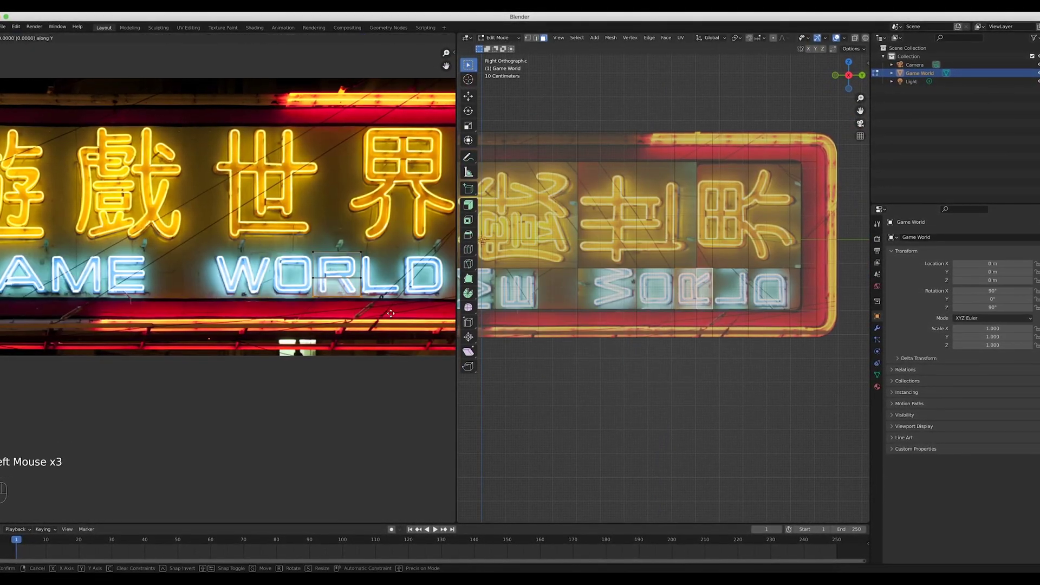
click(391, 313)
Select the face behind the L of WORLD and adjust its UVs along Y.
click(722, 289)
shift+click(738, 289)
key(g)
key(y)
click(388, 316)
Reposition the UVs of the face behind the W of WORLD, adjusting its edges along X and Y.
shift+middle_drag(336, 304, 379, 343)
click(608, 289)
key(g)
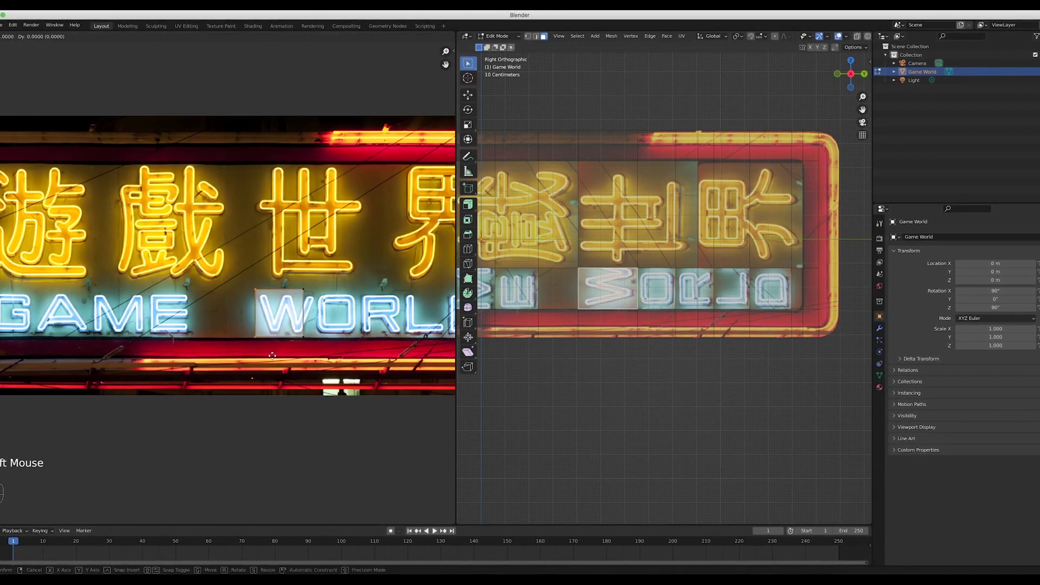
click(269, 356)
drag(292, 279, 318, 353)
key(g)
key(x)
key(g)
key(x)
drag(236, 280, 320, 348)
key(g)
key(y)
Shift the UVs of the face behind the O of WORLD along X and go through the R, L and D faces.
click(657, 289)
key(g)
key(x)
click(688, 289)
shift+click(707, 289)
shift+middle_drag(379, 306, 325, 303)
click(734, 288)
click(799, 291)
Select the M face of GAME and the narrow face before it, and move the narrow face's lower UV edge along Y.
scroll(271, 303, down, 2)
shift+middle_drag(639, 287, 726, 299)
click(590, 298)
scroll(162, 298, up, 3)
key(g)
key(g)
click(570, 299)
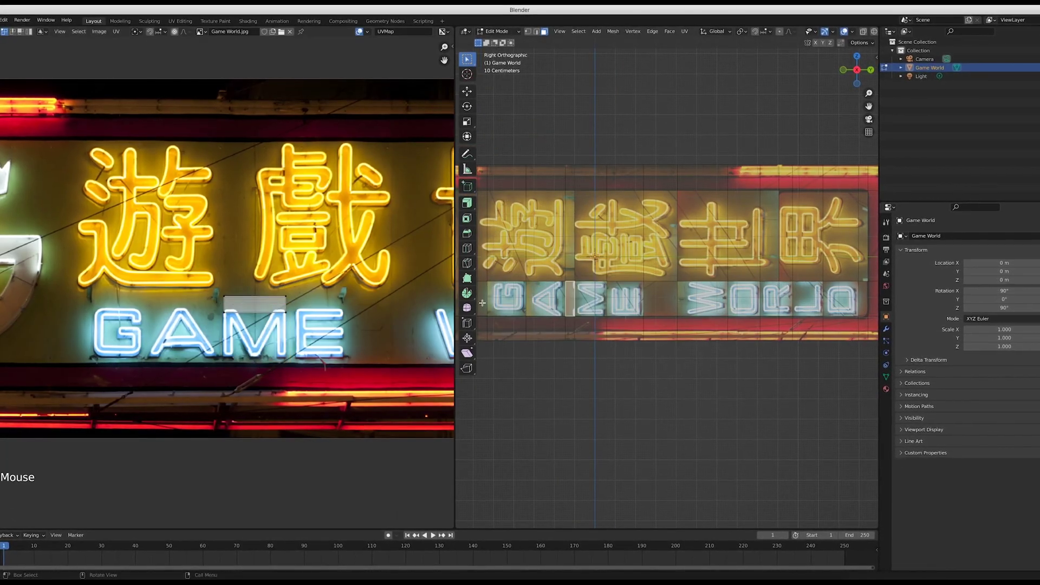
shift+click(590, 299)
drag(216, 303, 296, 322)
key(g)
key(y)
click(289, 311)
Move the UVs of the face behind the A of GAME along X.
click(542, 301)
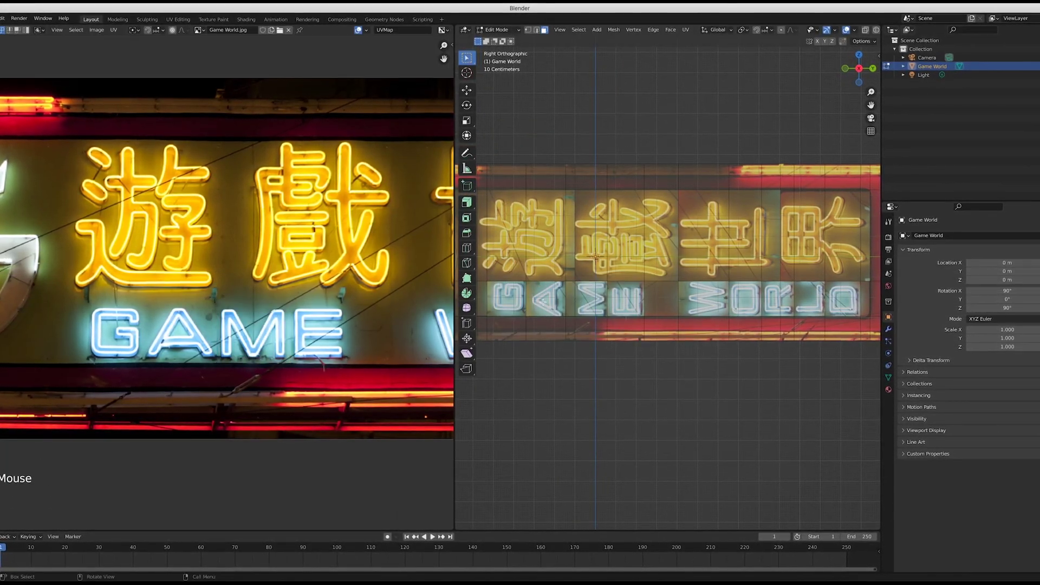
click(542, 301)
middle_drag(236, 375, 309, 374)
key(g)
key(x)
click(277, 371)
Reposition the UVs of the face behind the E of GAME and deselect it.
click(627, 298)
key(g)
key(y)
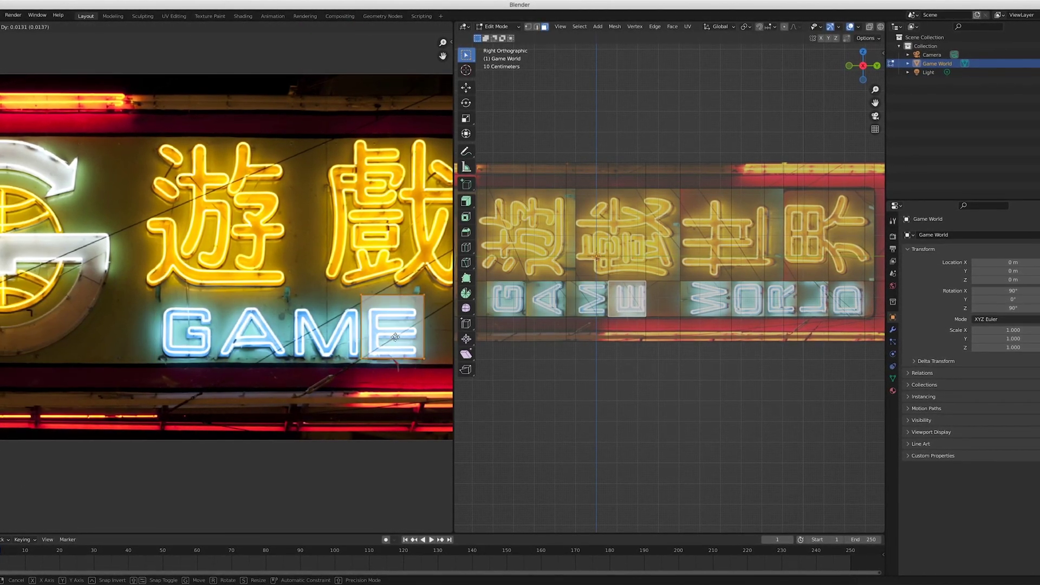
click(395, 337)
click(647, 377)
shift+middle_drag(648, 376, 670, 402)
scroll(670, 401, down, 2)
shift+middle_drag(670, 402, 694, 428)
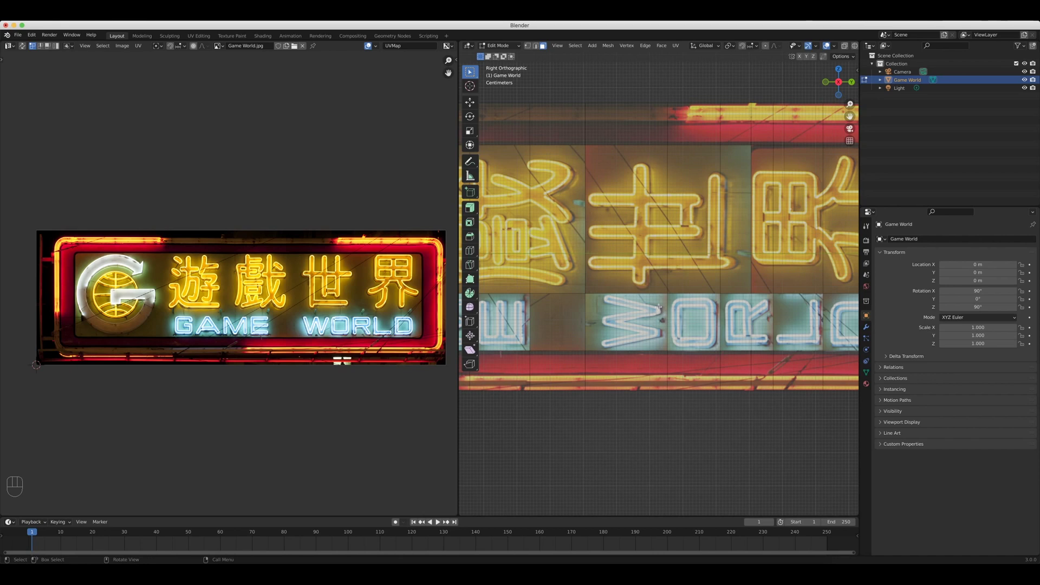
scroll(672, 319, down, 4)
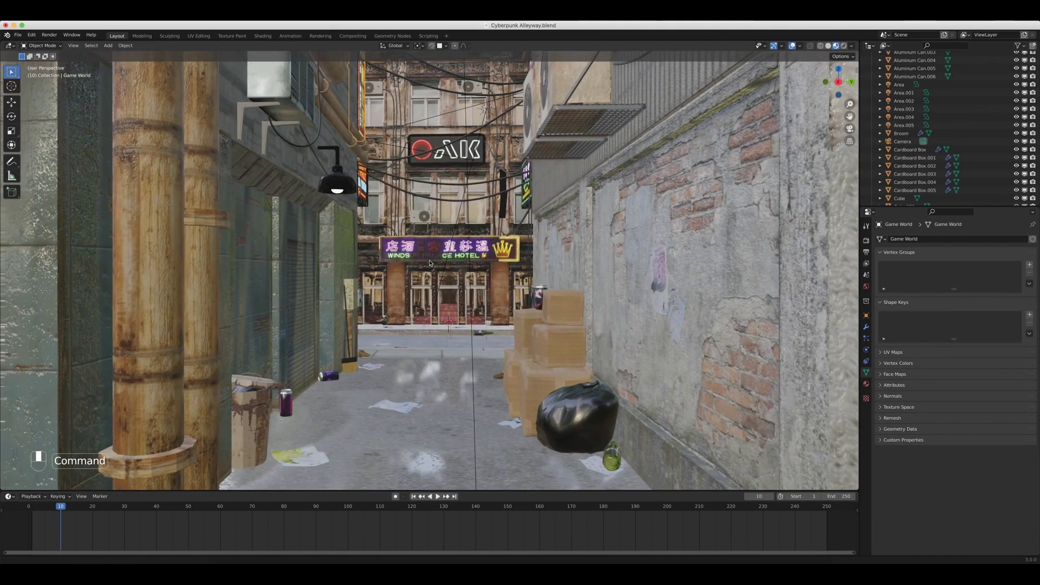
Examine the existing neon signs at the end of the alley in the Cyberpunk Alleyway scene.
scroll(429, 229, up, 5)
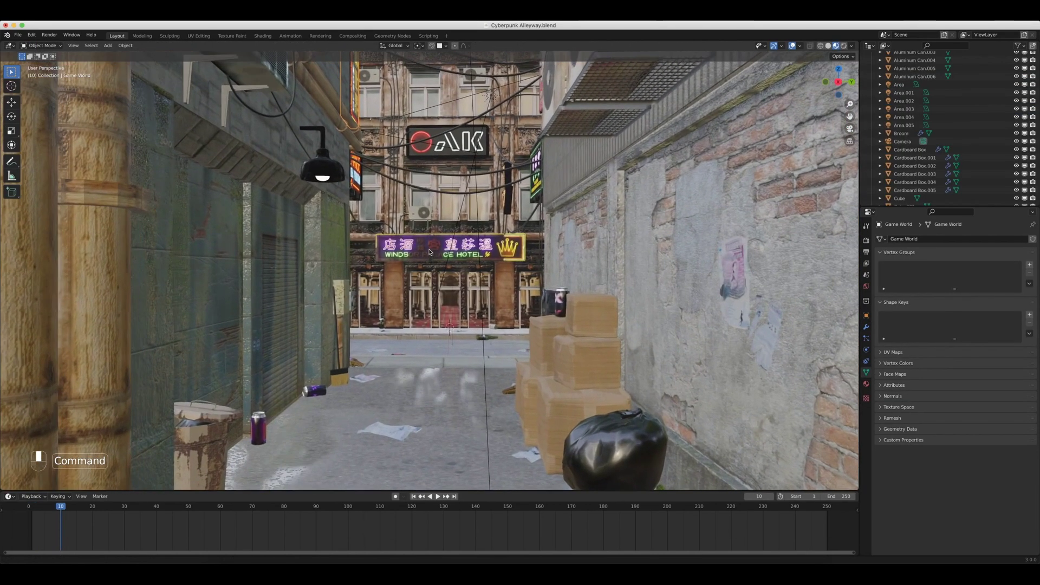
scroll(429, 229, up, 8)
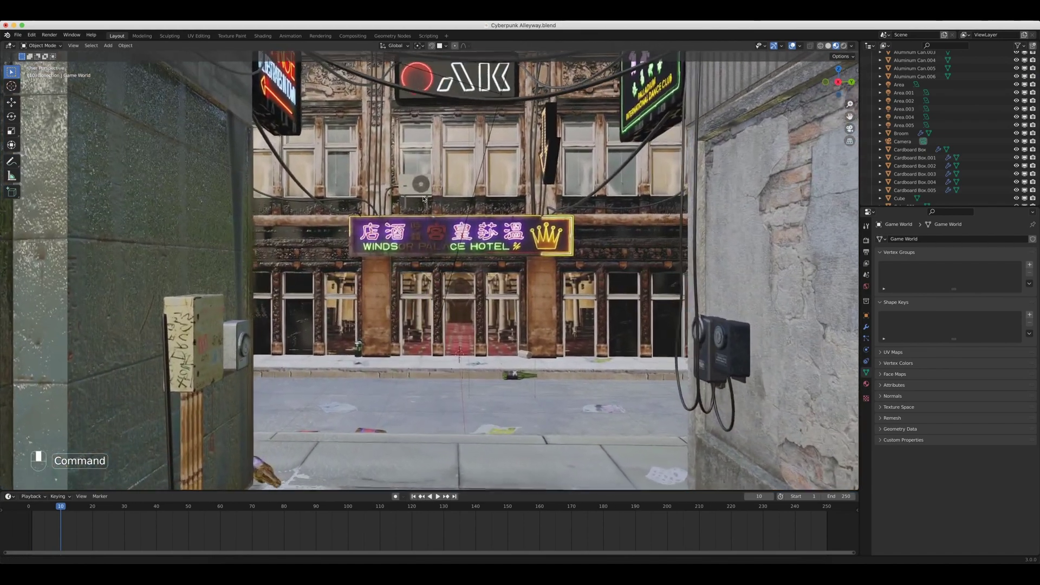
shift+middle_drag(424, 198, 385, 234)
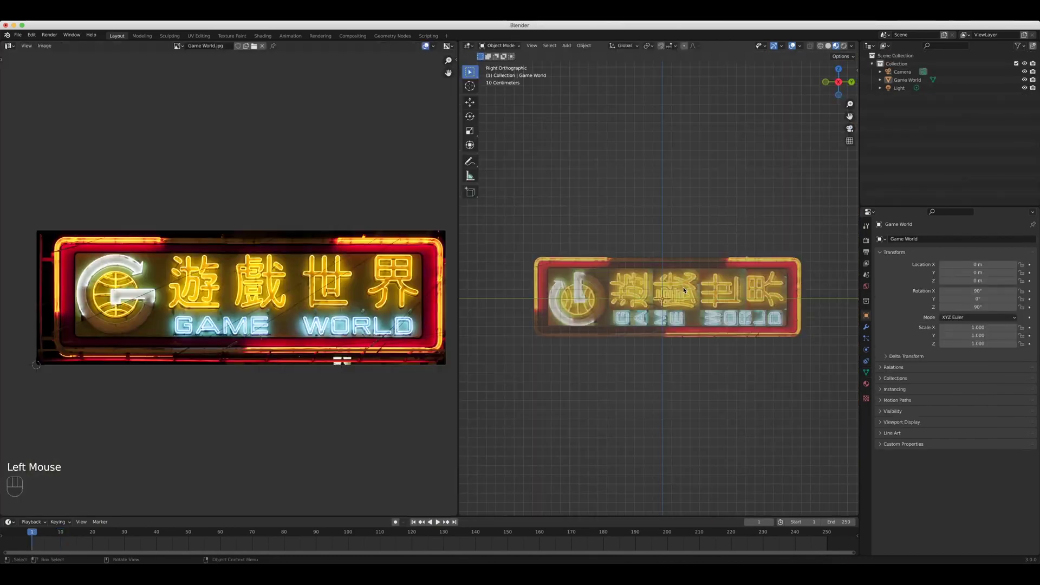
Rotate the Game World sign by -90° about the global X axis so it stands upright.
click(683, 290)
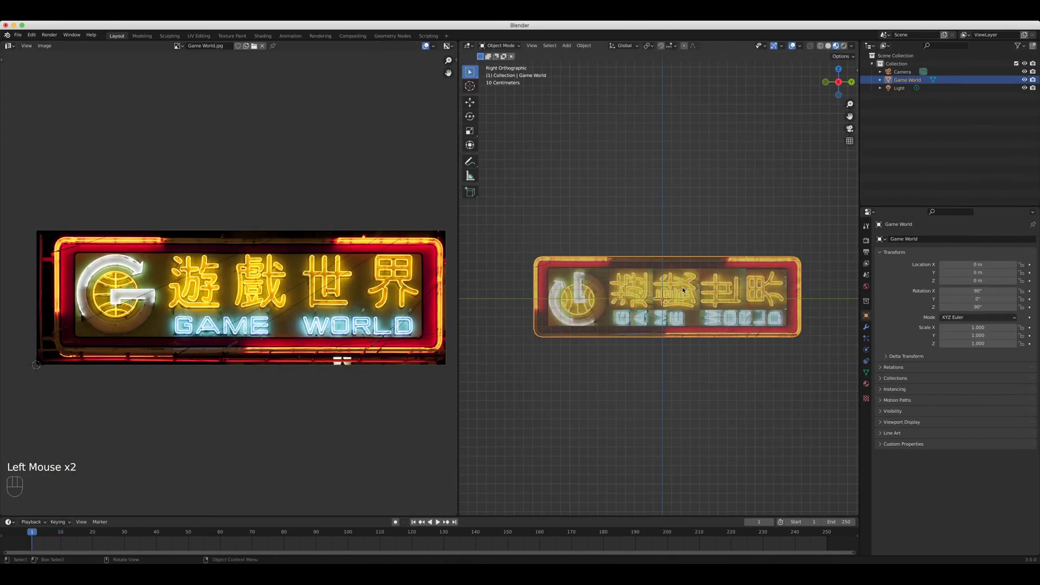
key(r)
text(x)
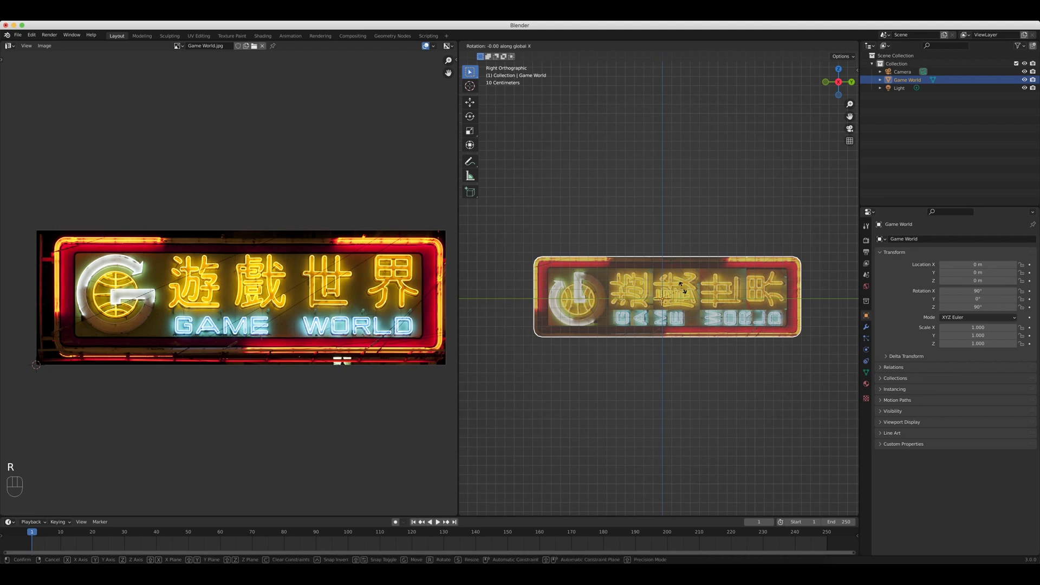
text(90)
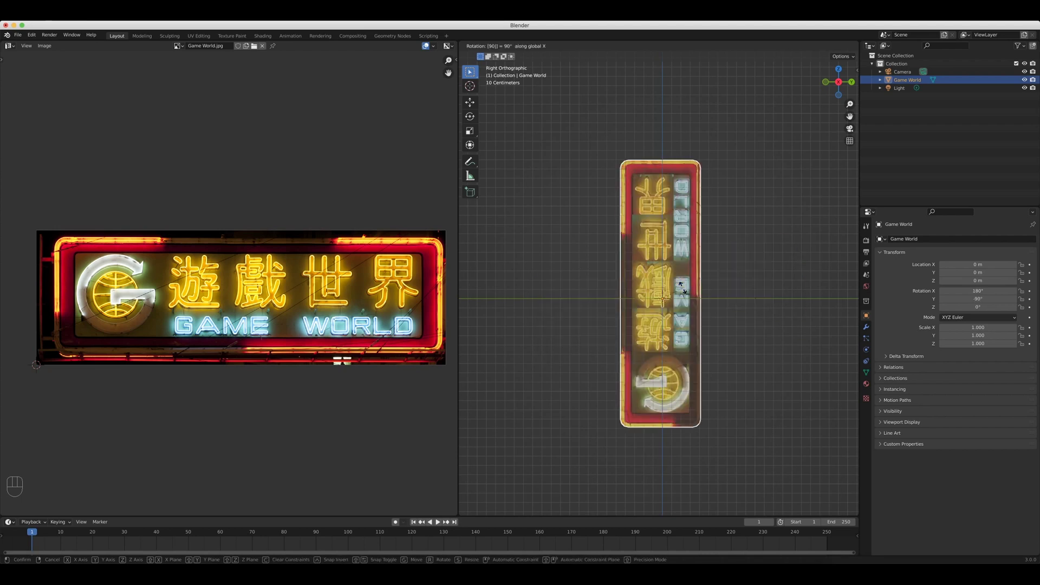
key(minus)
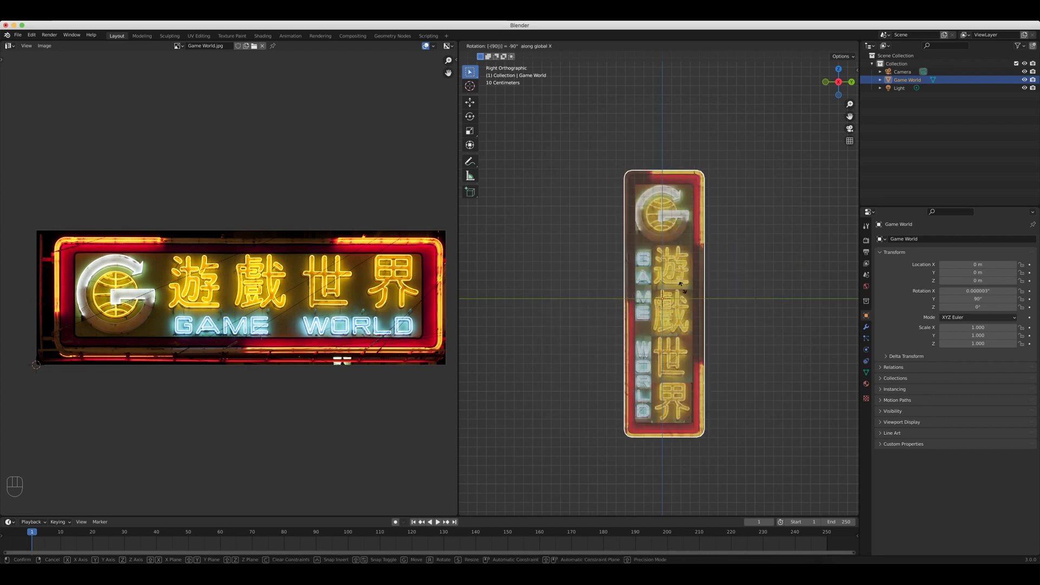
key(Return)
shift+middle_drag(750, 328, 726, 283)
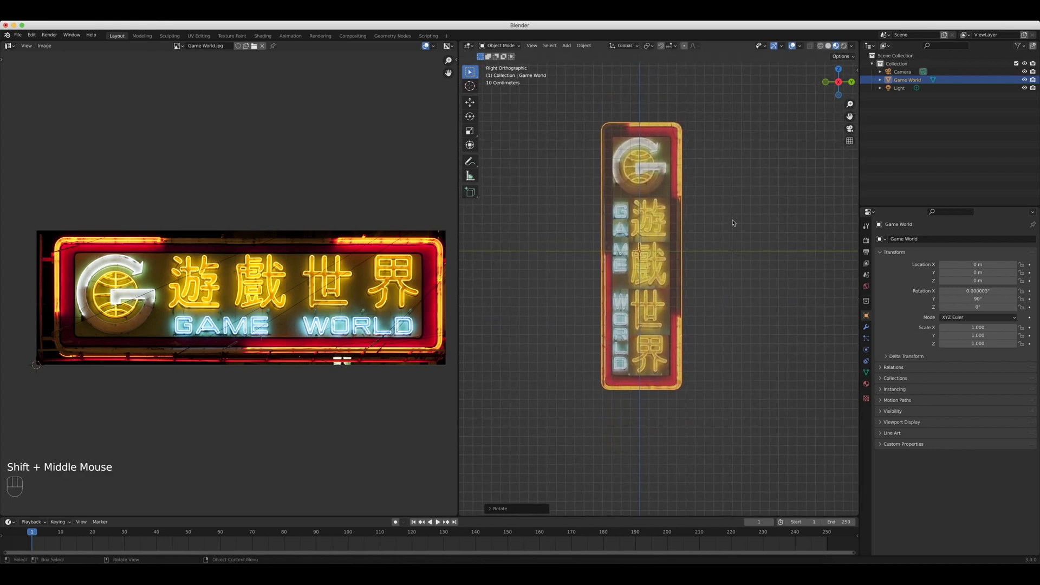
scroll(733, 222, up, 2)
mouse_move(733, 223)
shift+middle_down()
mouse_move(756, 225)
mouse_move(655, 258)
mouse_move(743, 239)
shift+middle_up()
Select all faces of the sign in Edit Mode and extrude them backward to give it thickness.
key(Tab)
key(a)
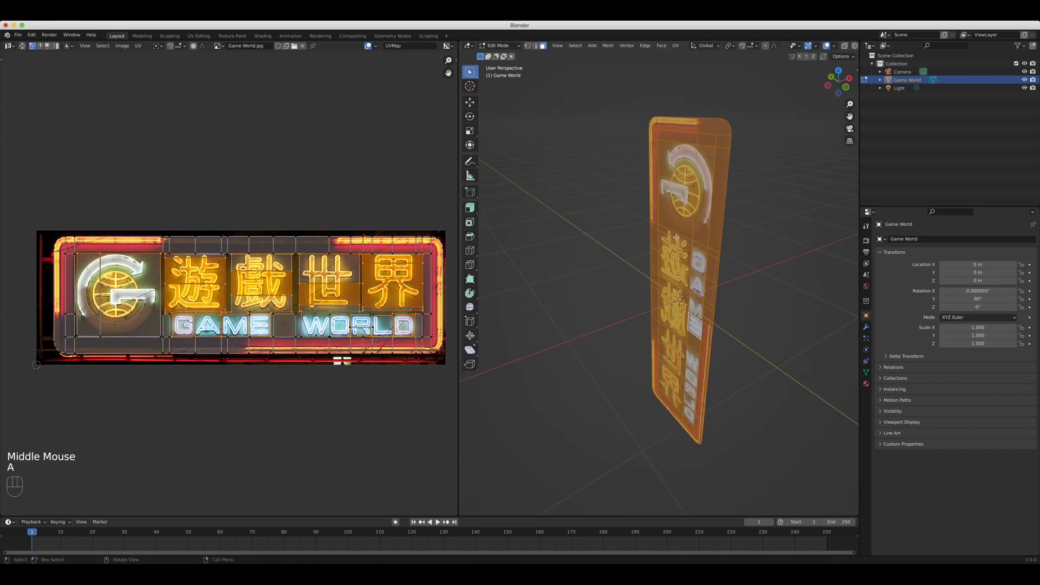
middle_drag(720, 238, 730, 245)
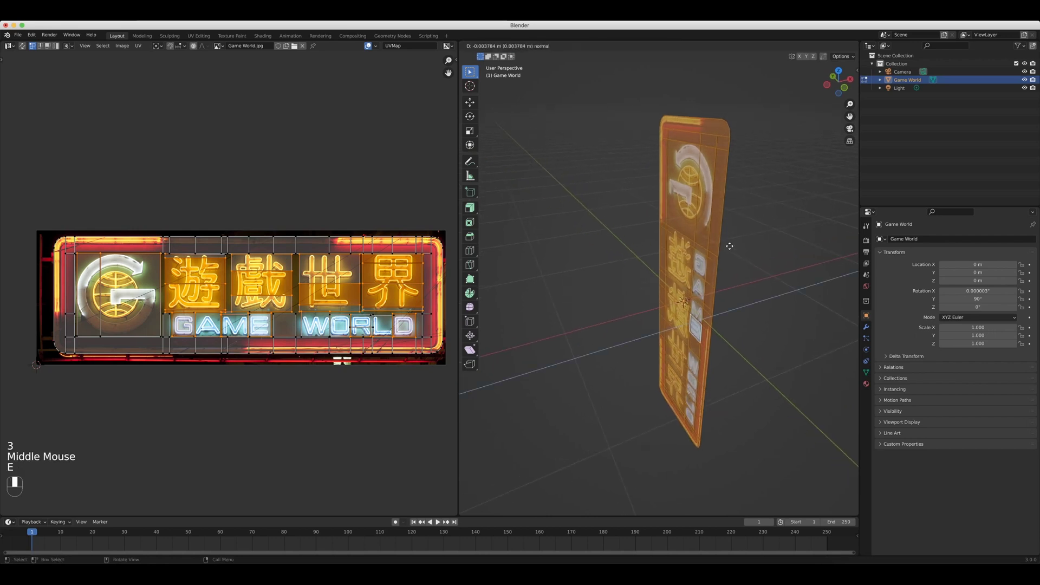
key(e)
click(714, 250)
middle_drag(714, 251, 683, 207)
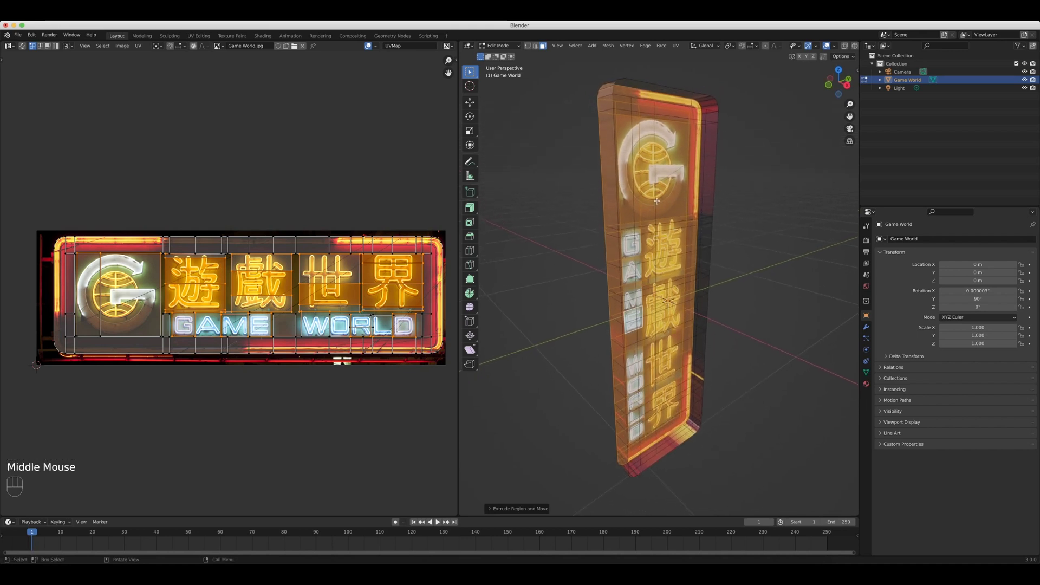
Turn off Show Backface in the sign material's settings.
click(866, 384)
scroll(896, 398, down, 13)
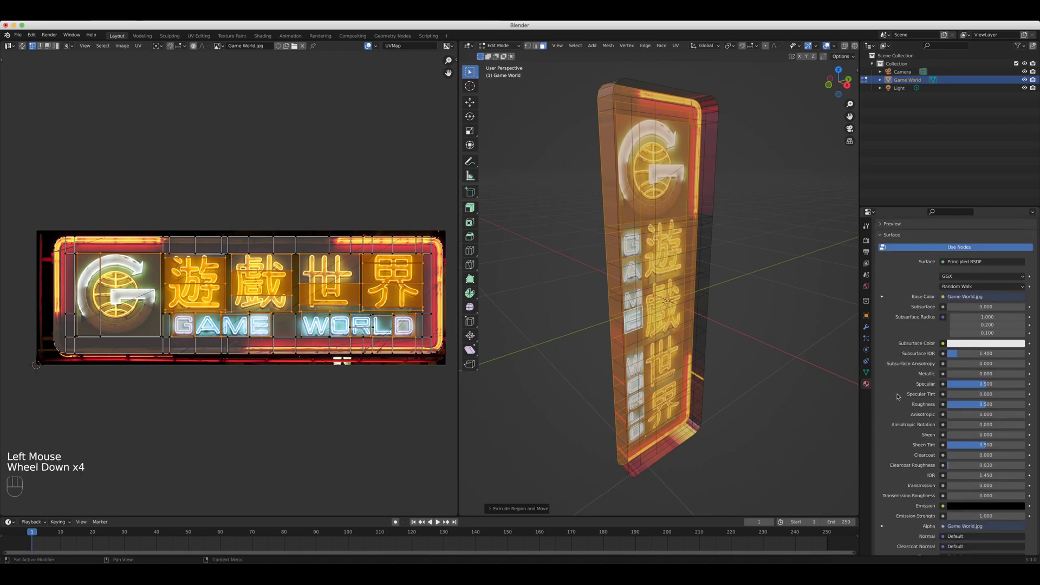
scroll(908, 411, down, 3)
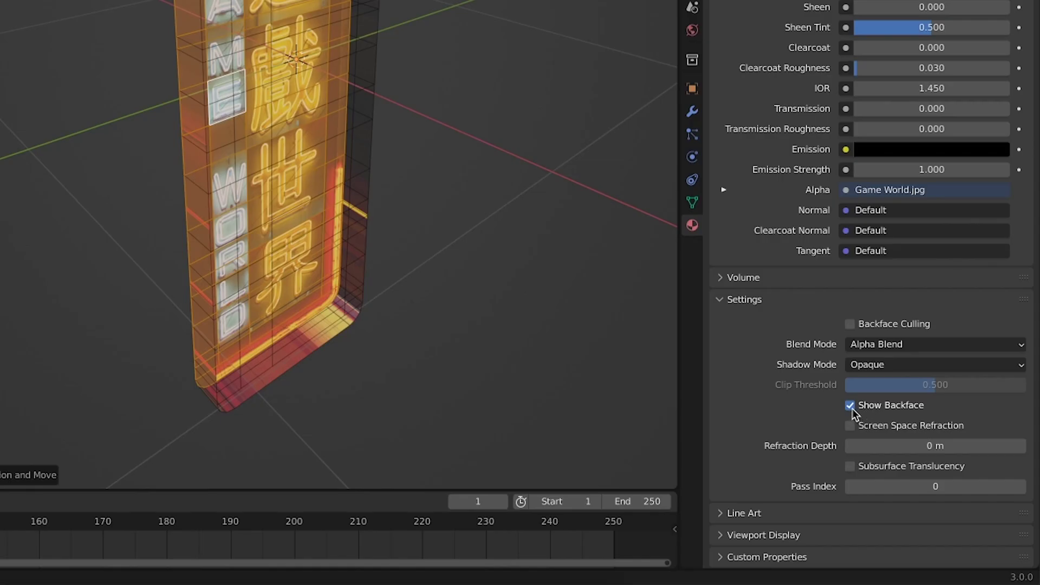
click(849, 407)
middle_drag(746, 319, 805, 275)
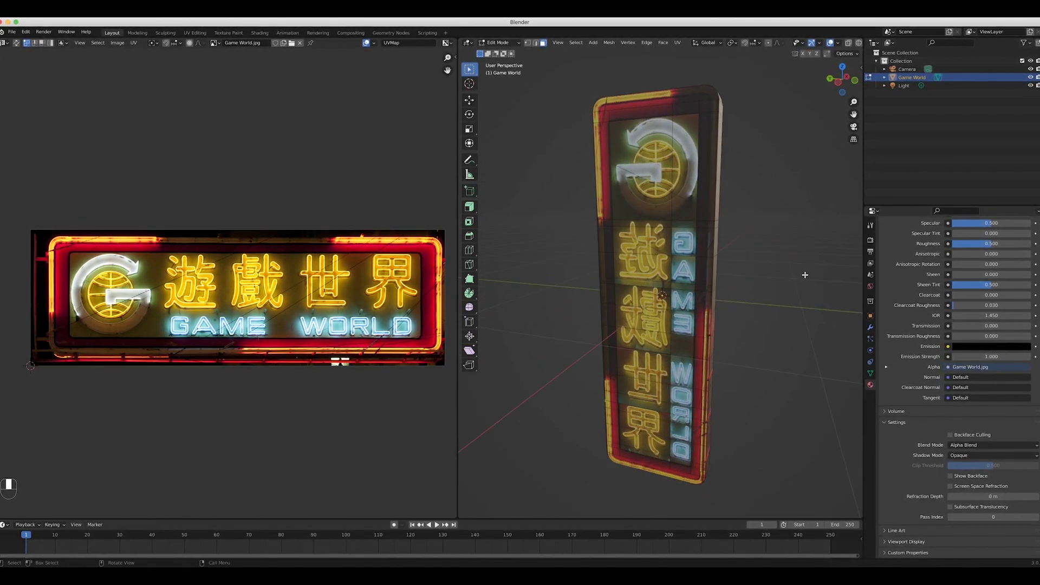
Select both faces of the mirrored G logo on the sign's back and scale their UVs by -1 along X.
click(686, 176)
shift+click(639, 162)
middle_drag(666, 228, 673, 244)
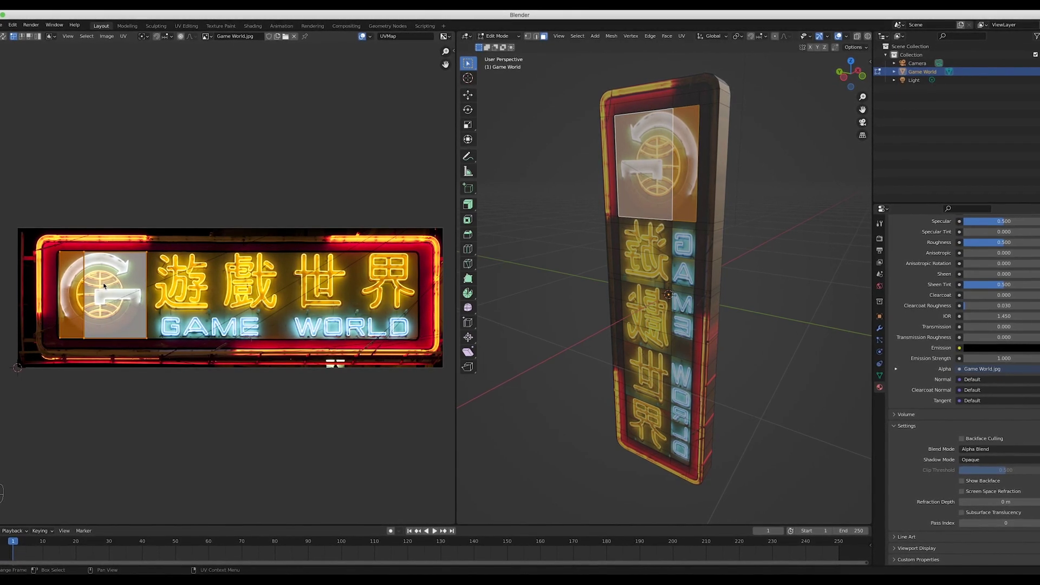
key(s)
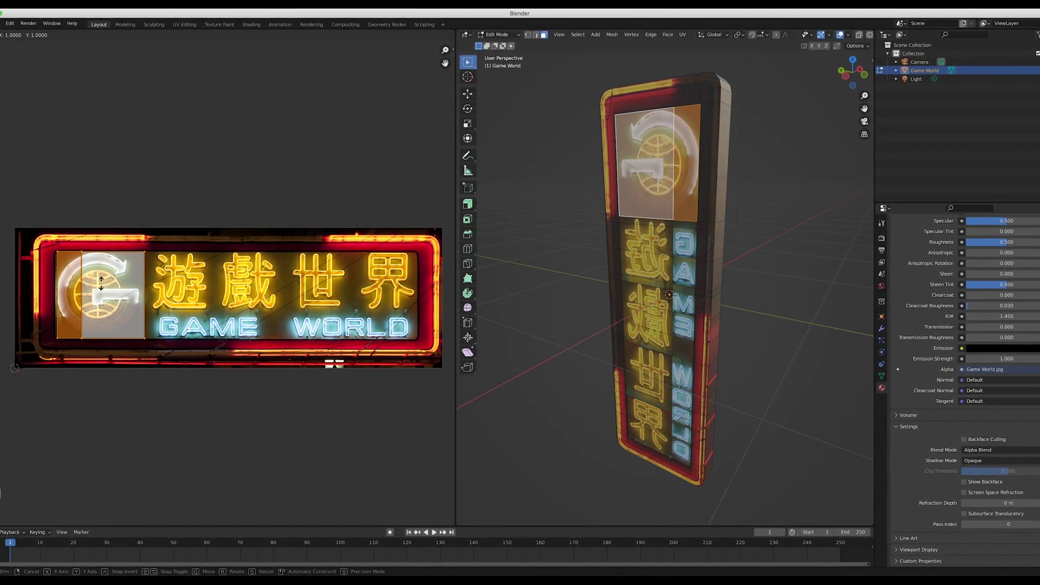
key(x)
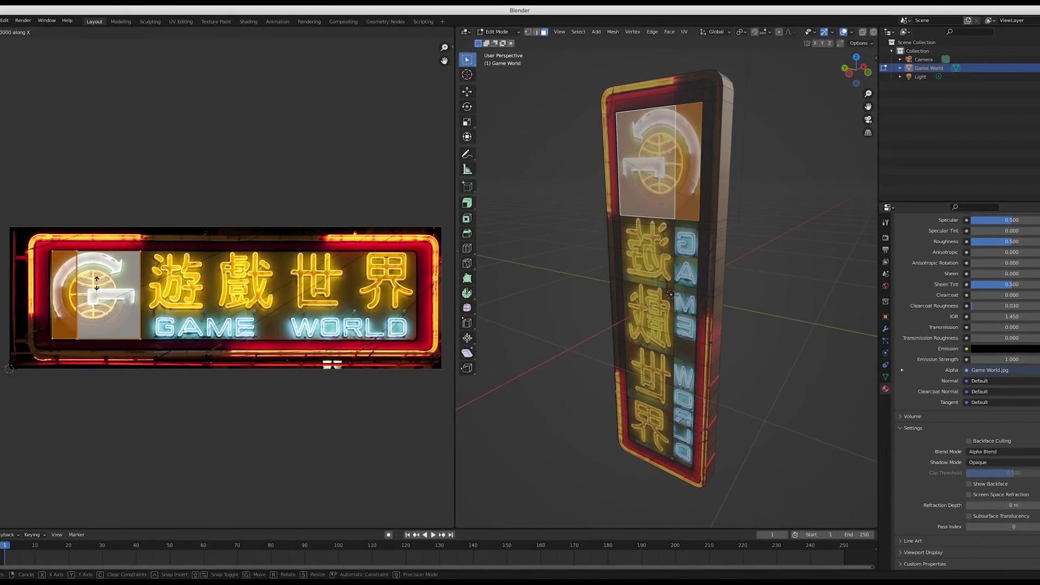
text(-1)
key(Return)
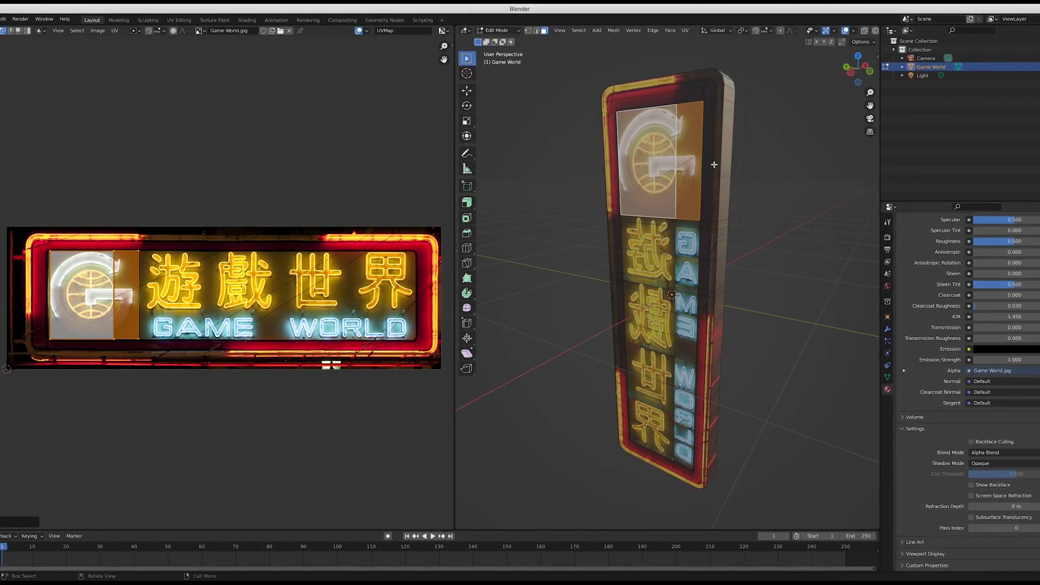
Flip the UVs of the back's G face in GAME by scaling them -1 along X, and clear the selection.
click(684, 243)
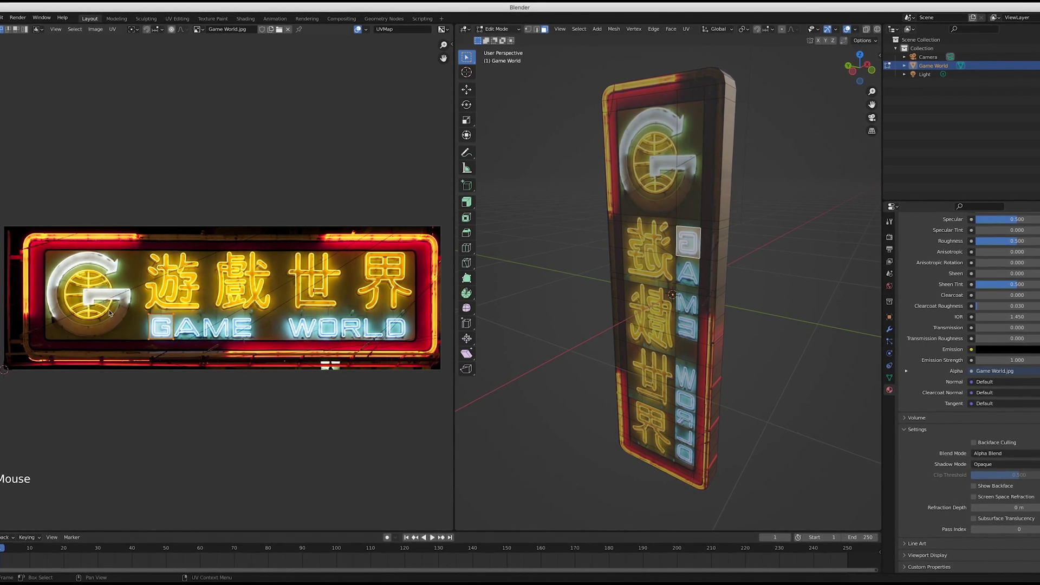
text(s)
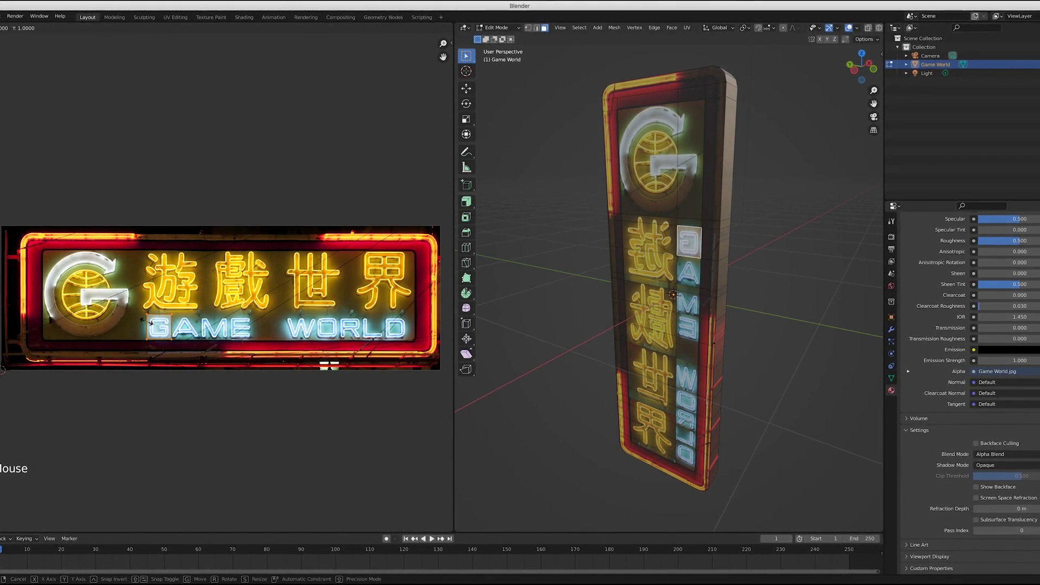
text(x-1)
key(Return)
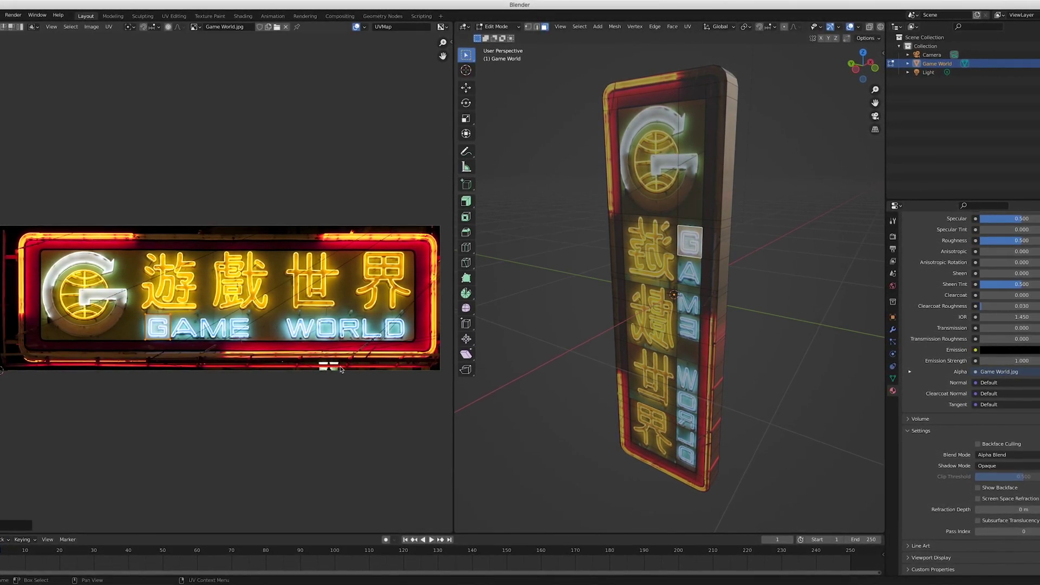
click(689, 273)
click(764, 288)
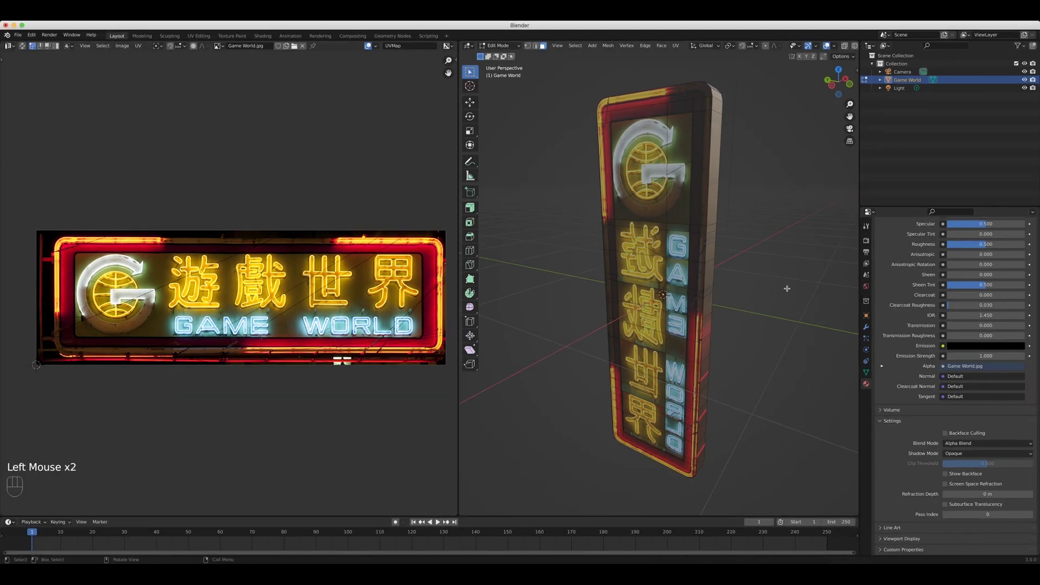
Select the face loop around the sign's side and unwrap its UVs.
middle_drag(763, 288, 670, 138)
scroll(646, 286, down, 2)
click(646, 285)
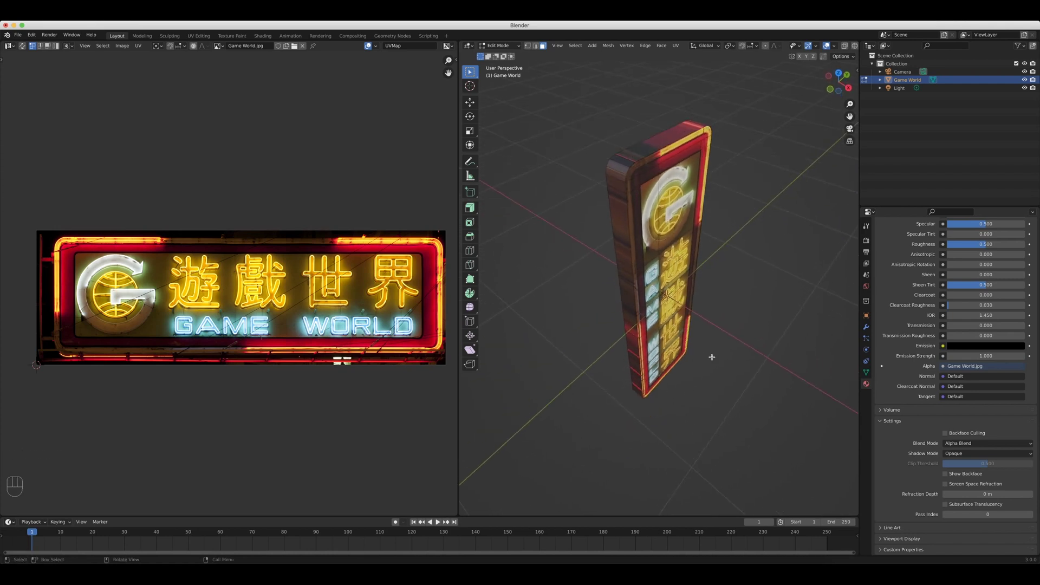
middle_drag(712, 357, 661, 216)
key(KP_3)
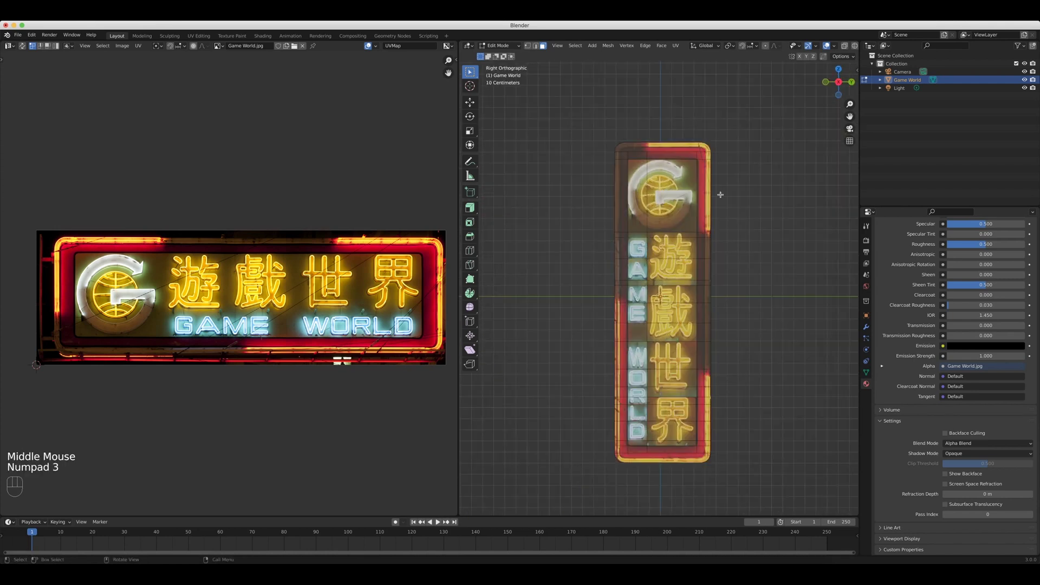
key(KP_1)
drag(646, 130, 672, 487)
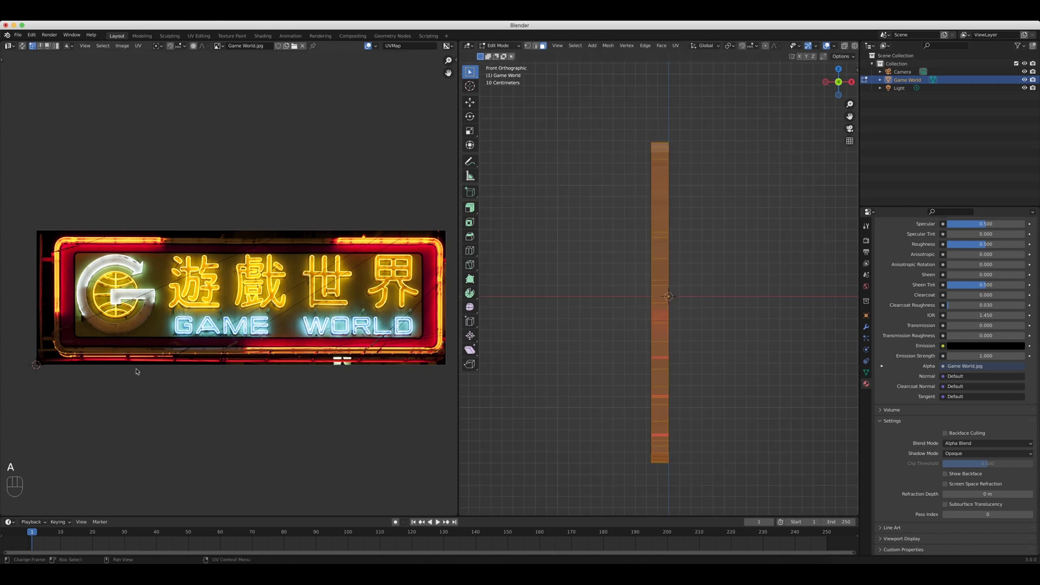
key(u)
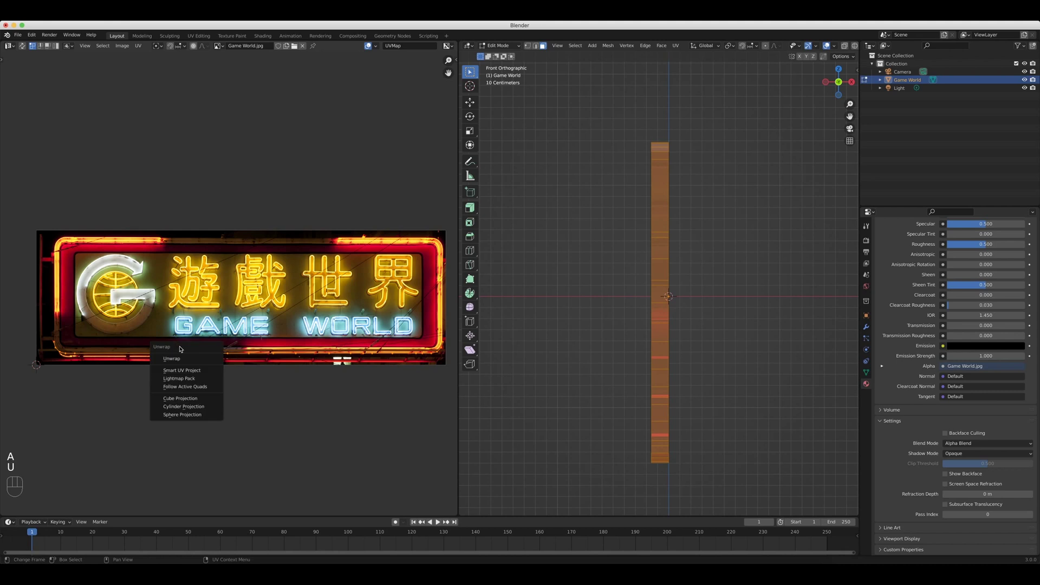
click(188, 361)
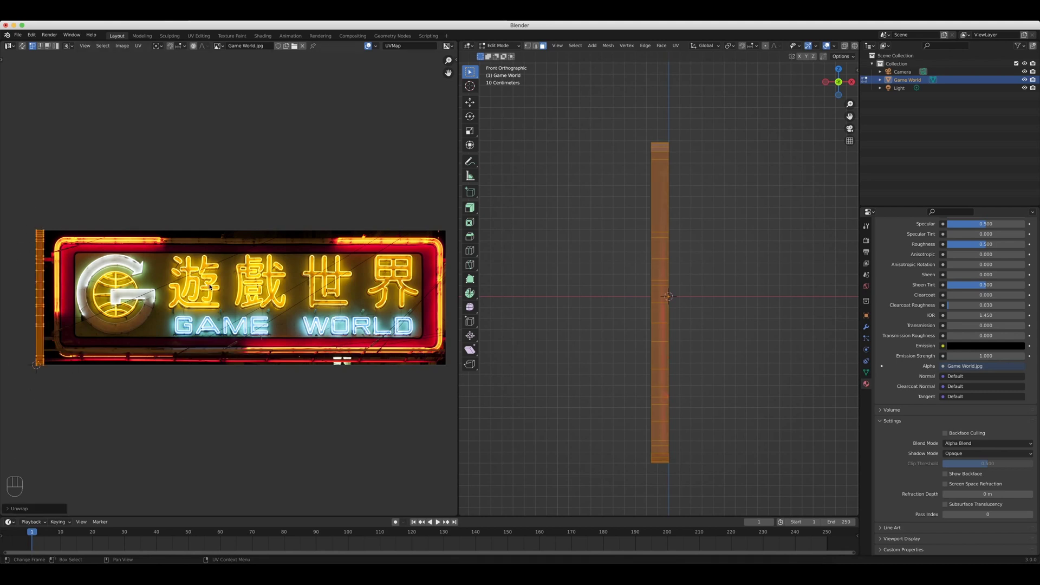
Rotate the side UVs 90°, move them to the dark strip along the image's upper edge and scale them down.
key(r)
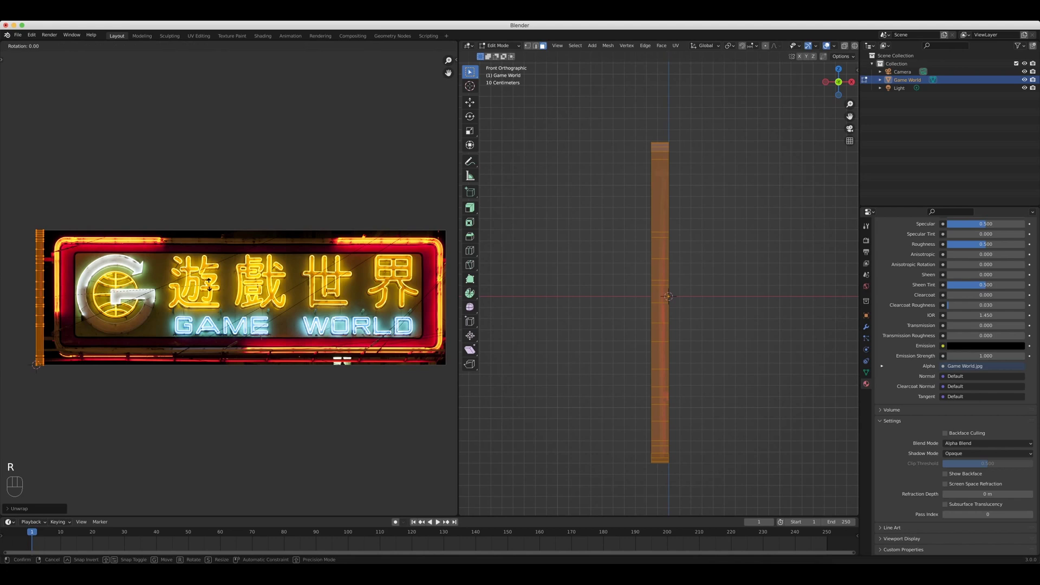
text(90)
key(Return)
key(g)
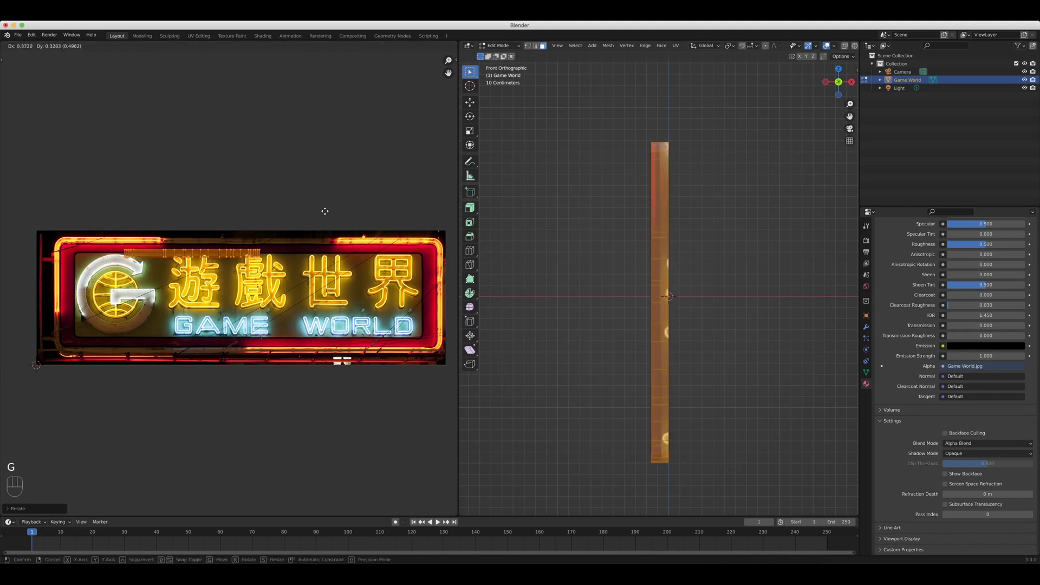
click(367, 199)
key(s)
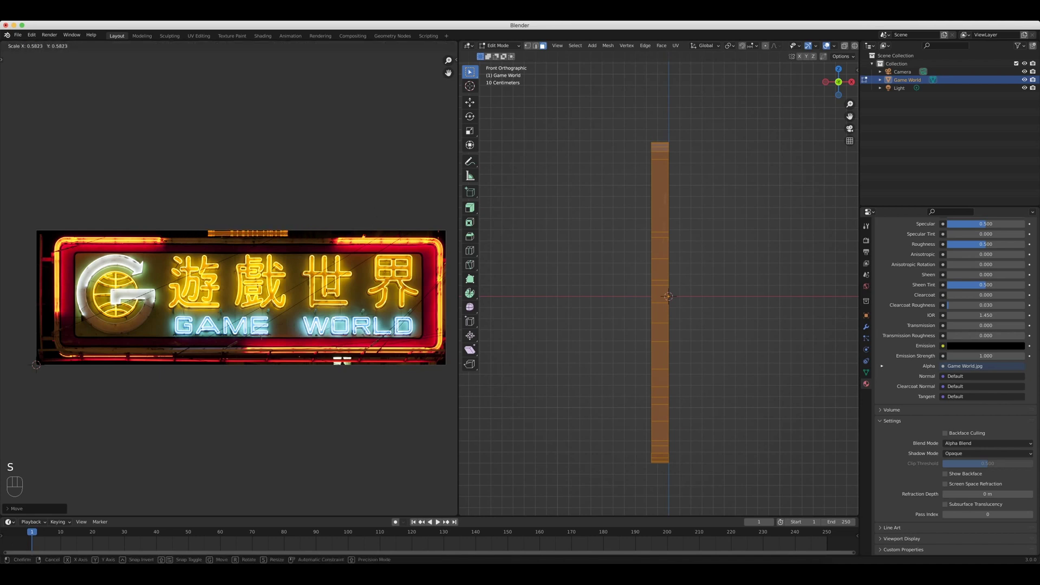
click(574, 214)
Choose the Extrude Along Normals tool and apply the sign's scale in Object Mode.
middle_drag(639, 209, 737, 215)
drag(473, 216, 536, 244)
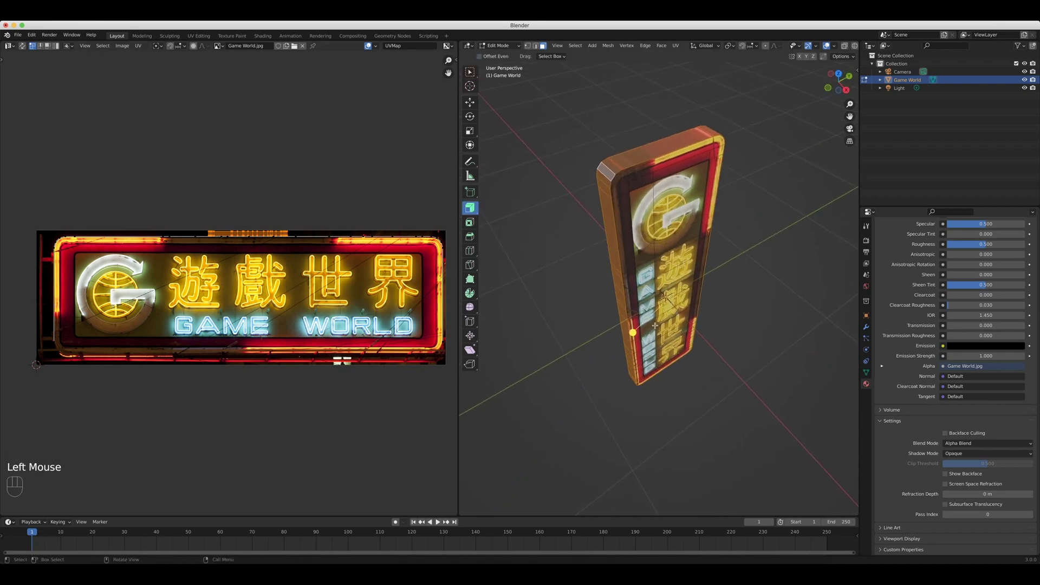
key(Tab)
key(ctrl+a)
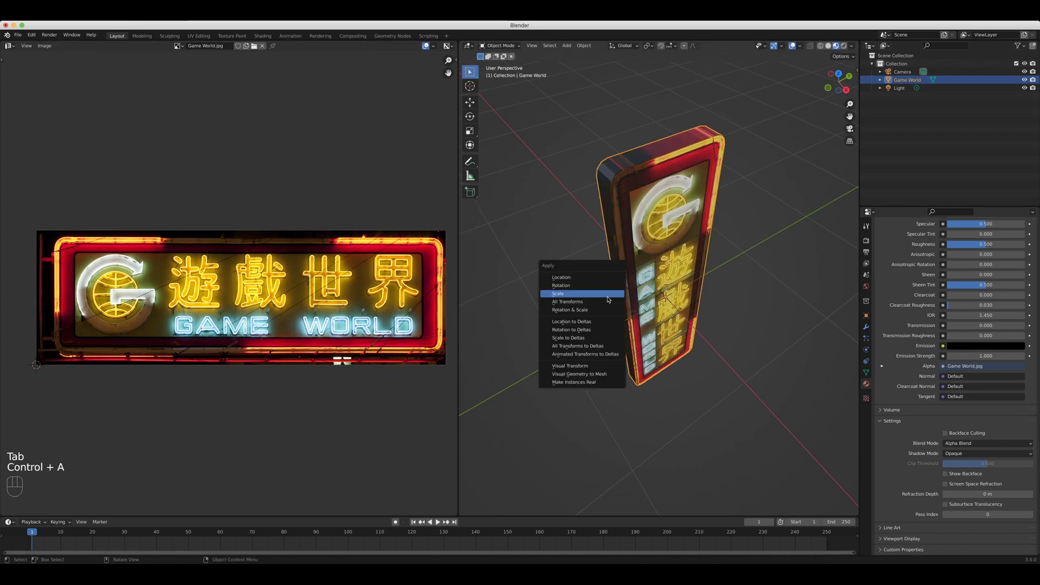
click(604, 294)
Extrude the selected side faces slightly along their normals in Edit Mode.
key(Tab)
middle_drag(639, 342, 655, 330)
drag(639, 342, 636, 341)
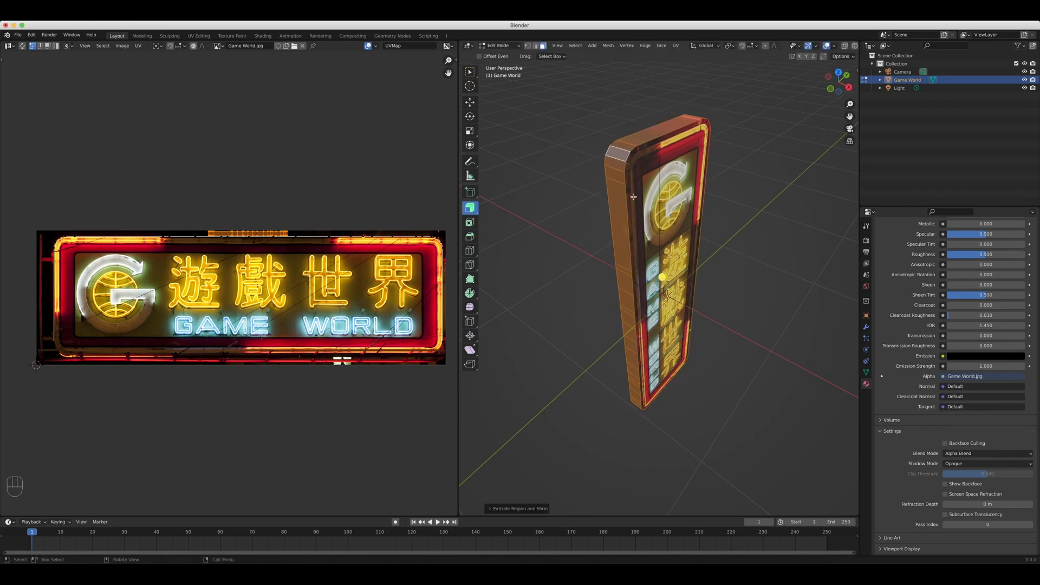
Select the outer border face loops on the sign's front and back and extrude them slightly along their normals.
alt+click(628, 164)
alt+click(627, 172)
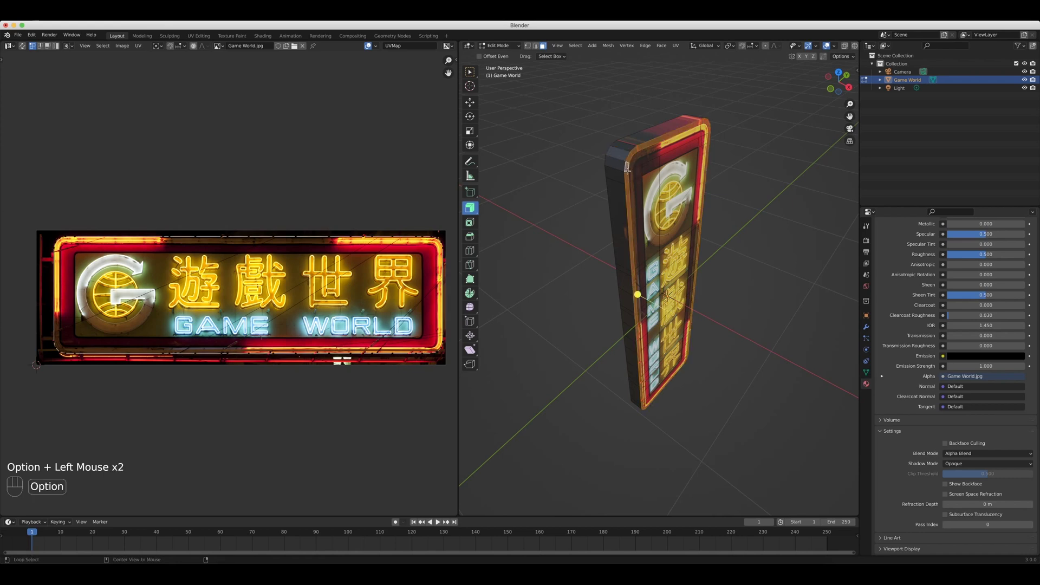
middle_drag(628, 171, 666, 189)
alt+click(691, 153)
alt+shift+click(631, 295)
middle_drag(631, 296, 646, 221)
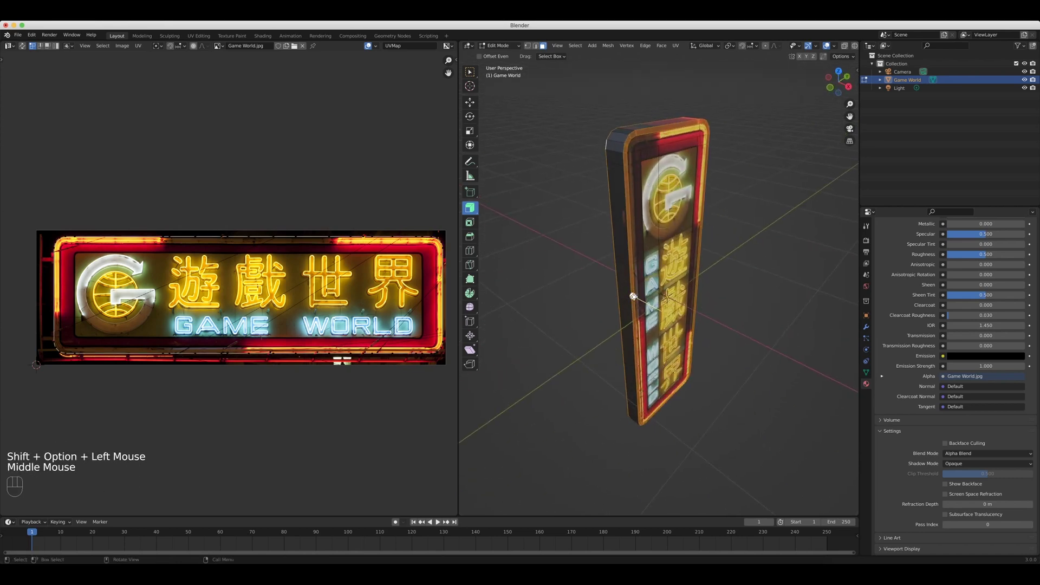
drag(634, 296, 631, 294)
middle_drag(739, 278, 726, 244)
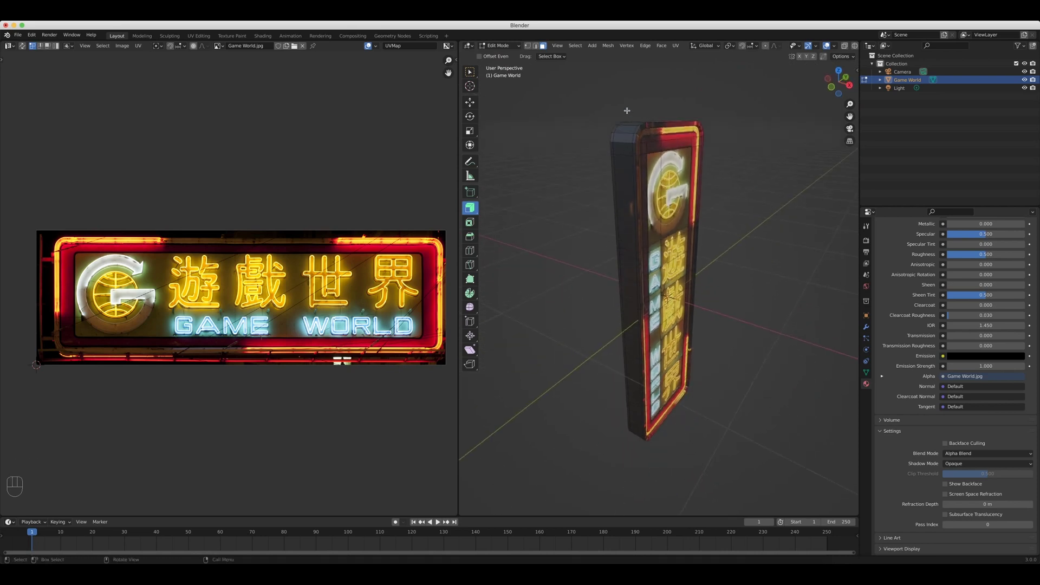
Select the face loop around the sign's sides, grow the selection over the raised borders and separate it into its own object.
alt+click(628, 139)
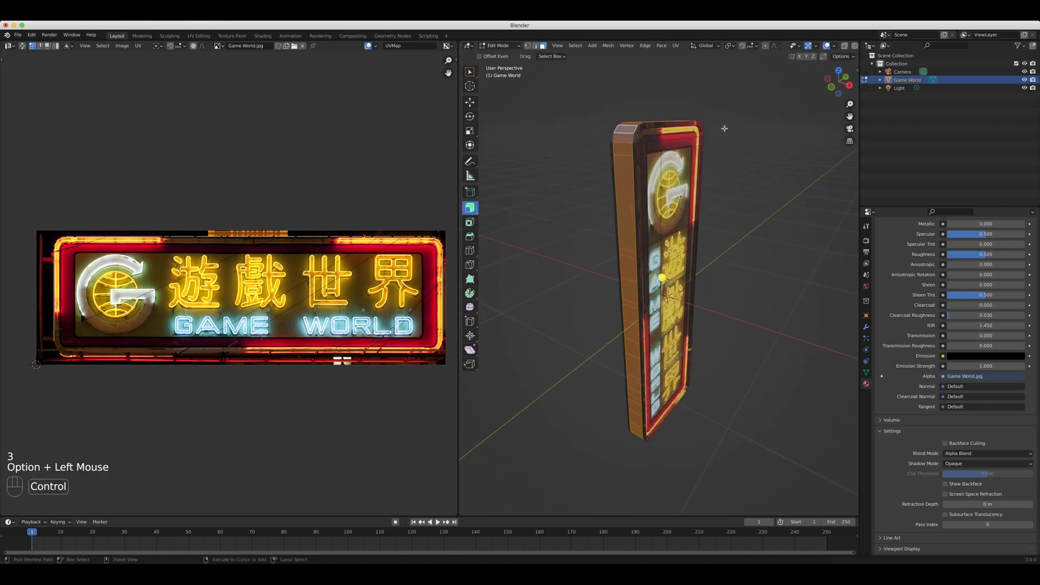
key(ctrl+KP_Add)
scroll(587, 193, up, 4)
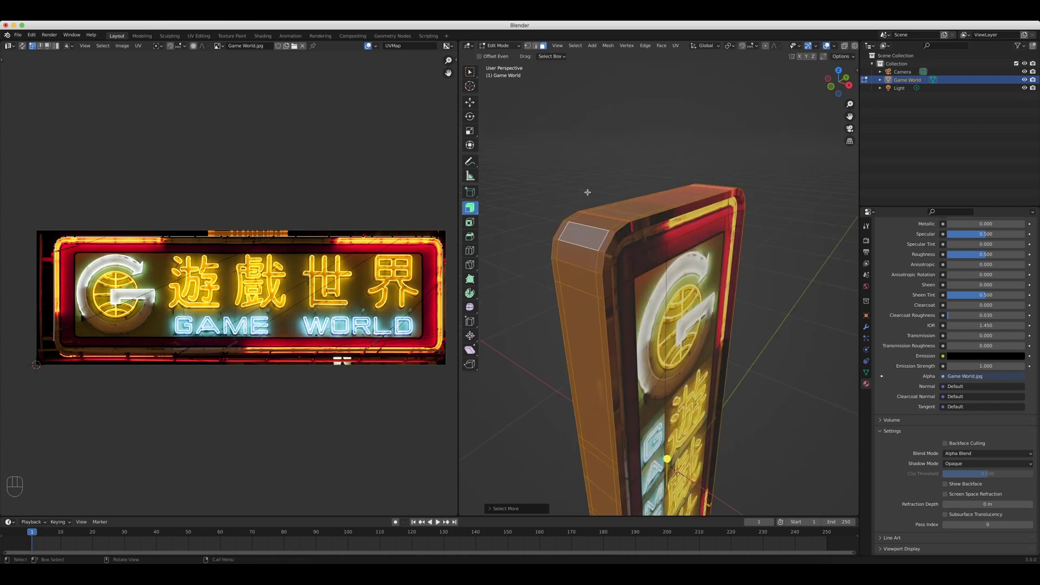
key(ctrl+KP_Add)
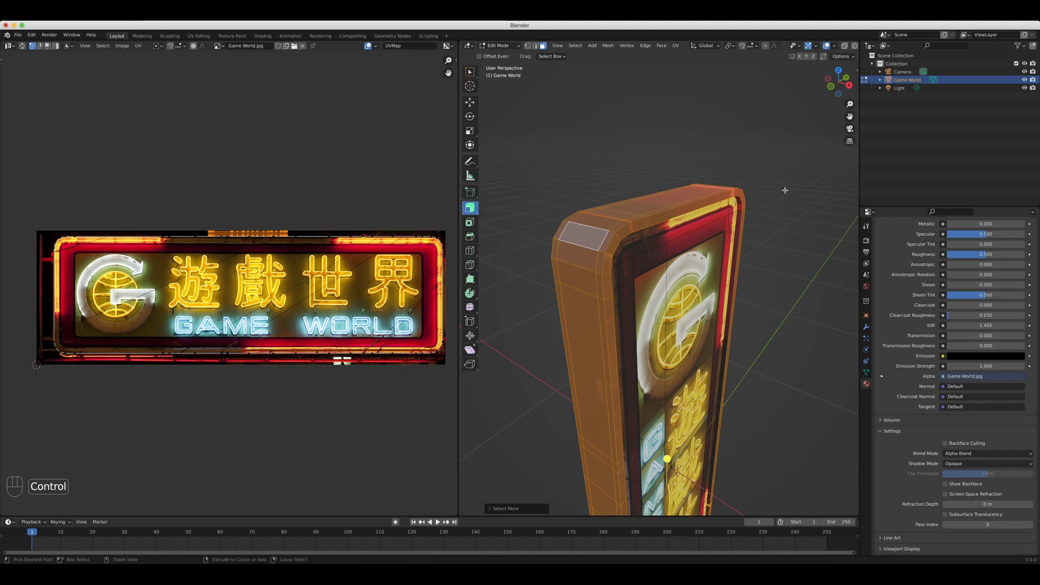
key(ctrl+KP_Add)
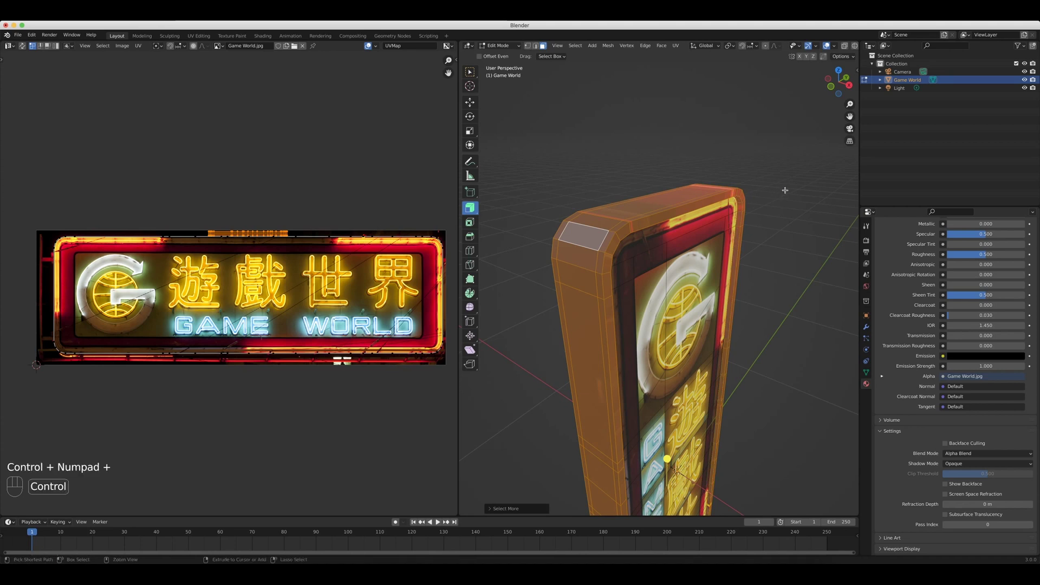
key(p)
click(753, 216)
Add a second material slot to the separated frame object with a new material named Outside sign thing.
click(913, 88)
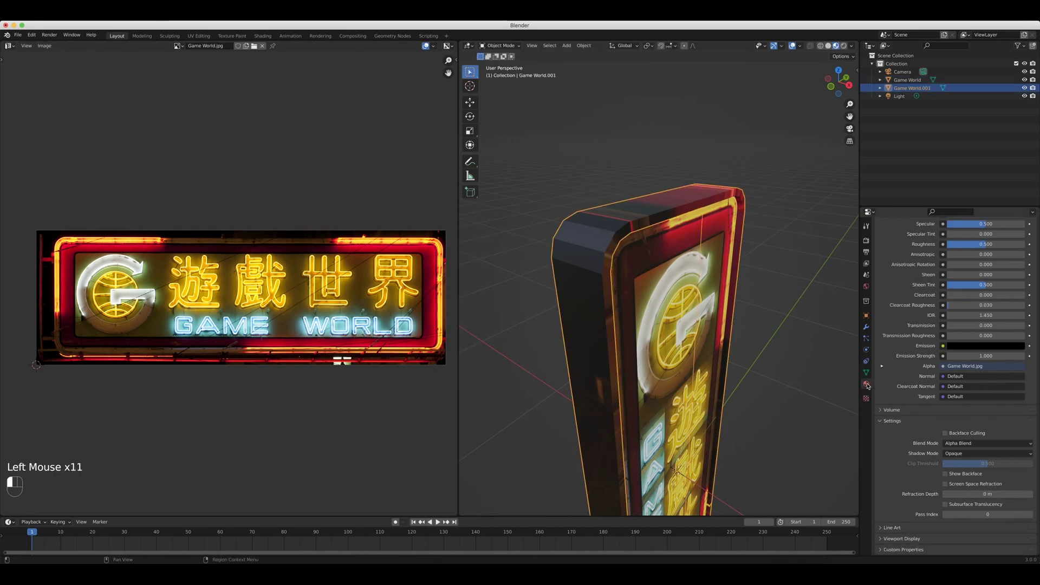
scroll(1037, 222, up, 11)
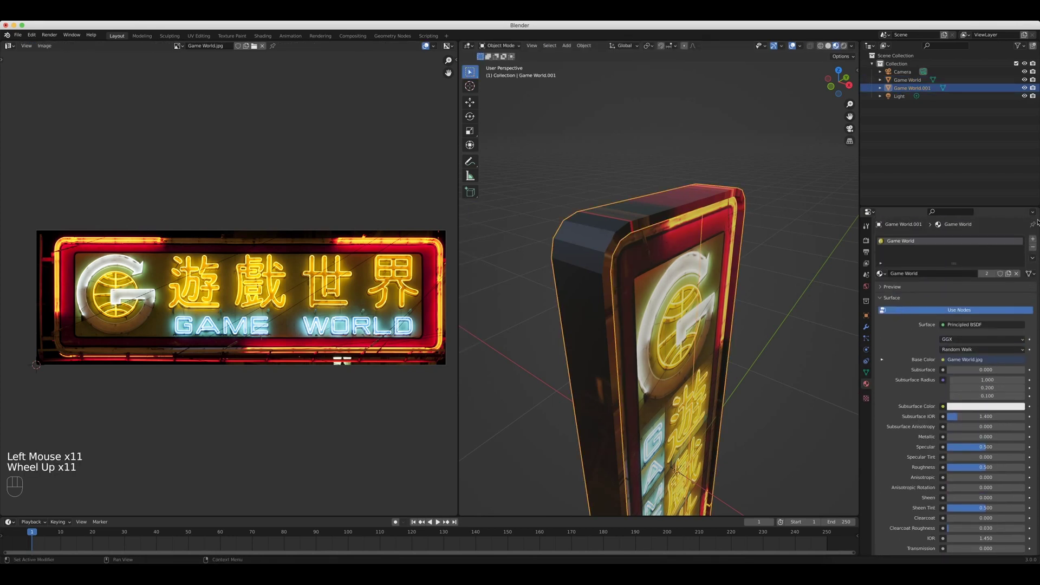
click(1032, 240)
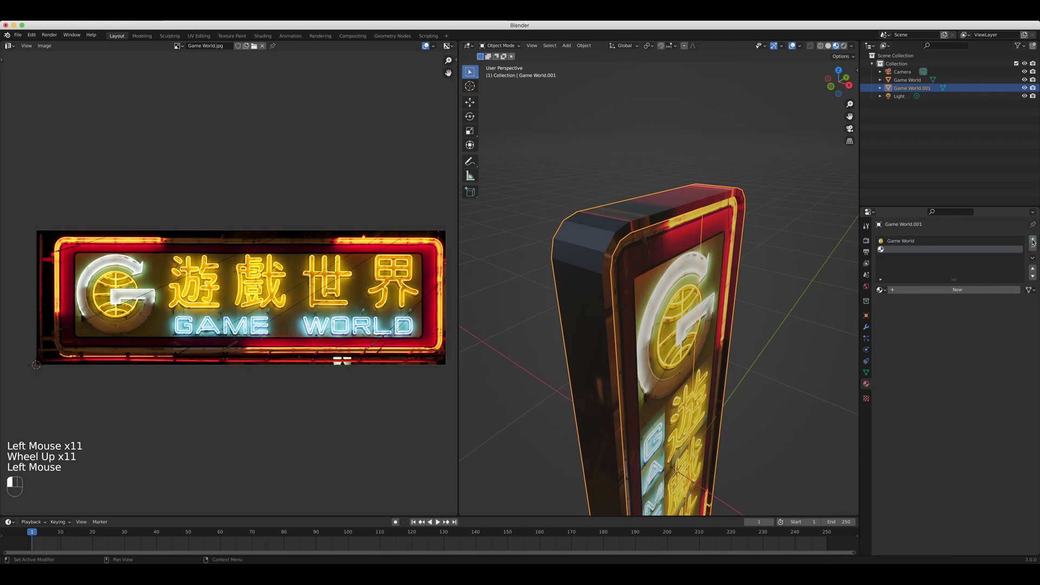
click(917, 291)
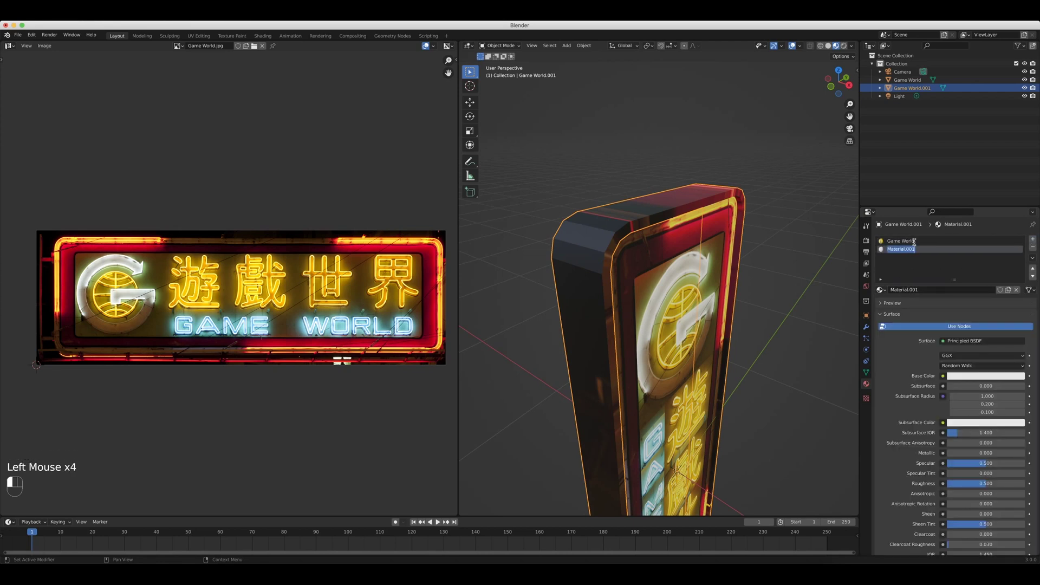
key(shift)
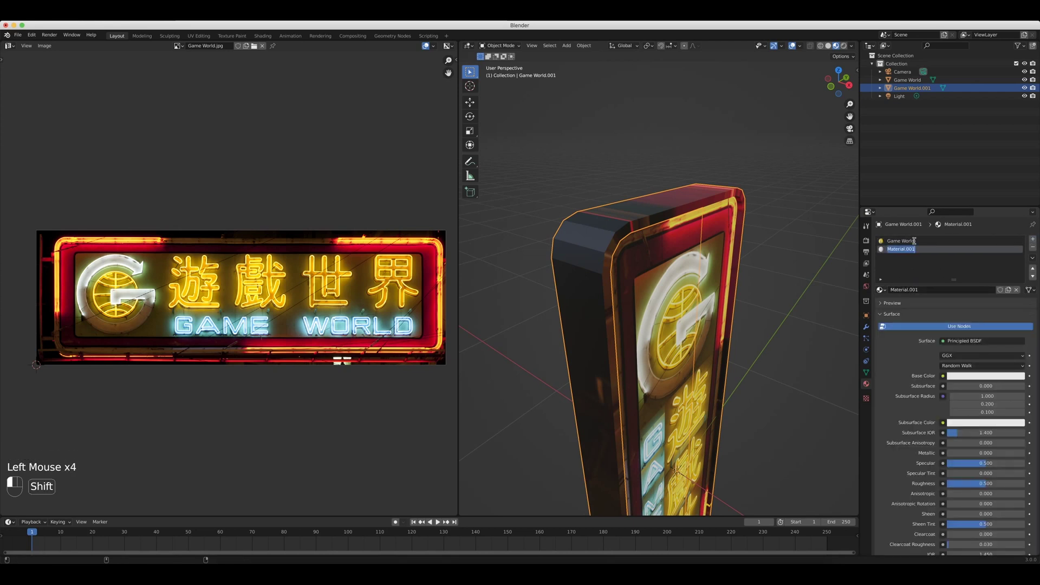
text(Outisd)
key(BackSpace)
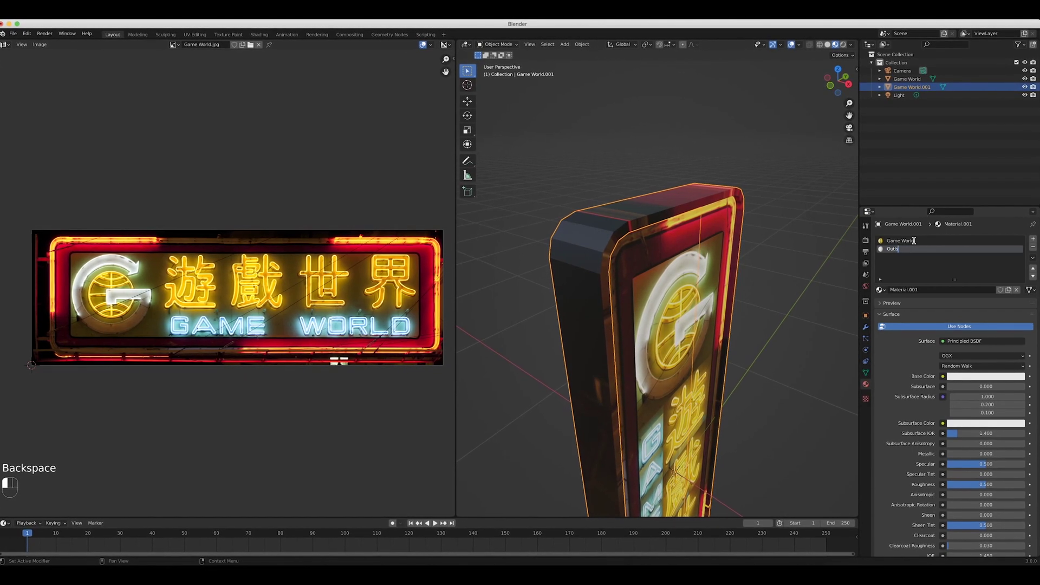
text(ide s)
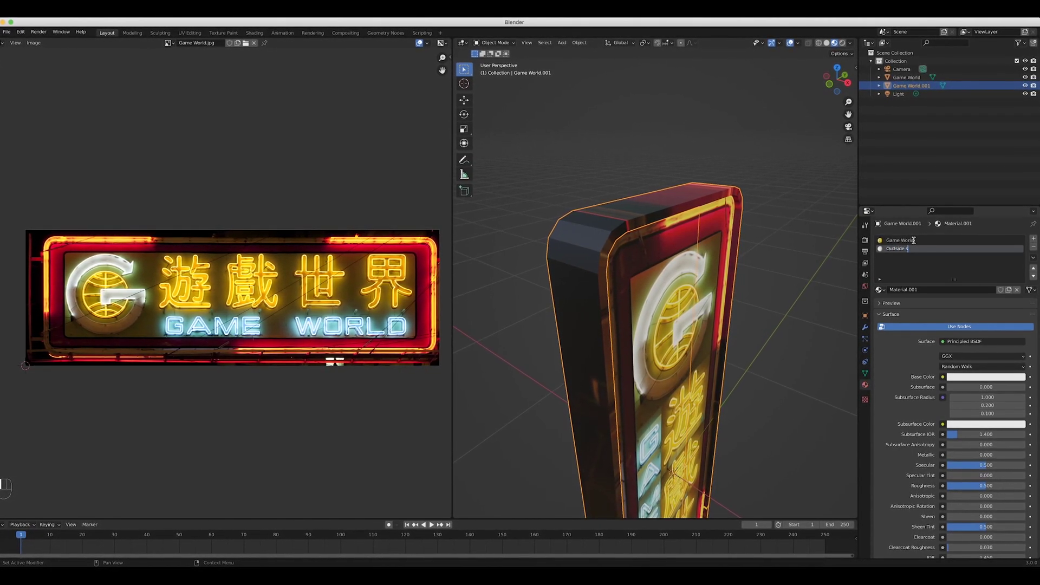
text(ign thing)
key(Return)
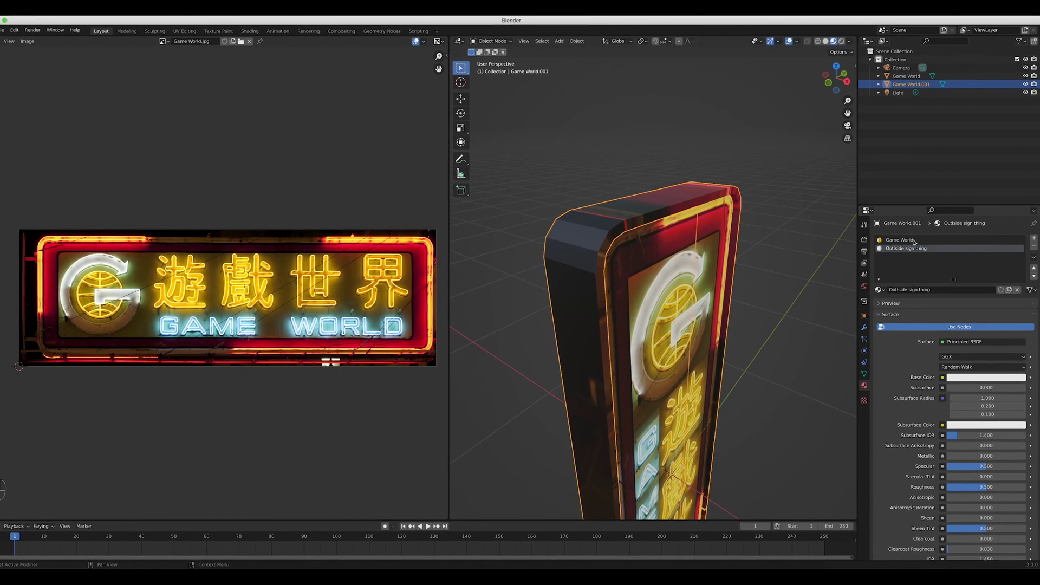
Set the base color of the Outside sign thing material to black.
scroll(964, 341, down, 3)
click(971, 345)
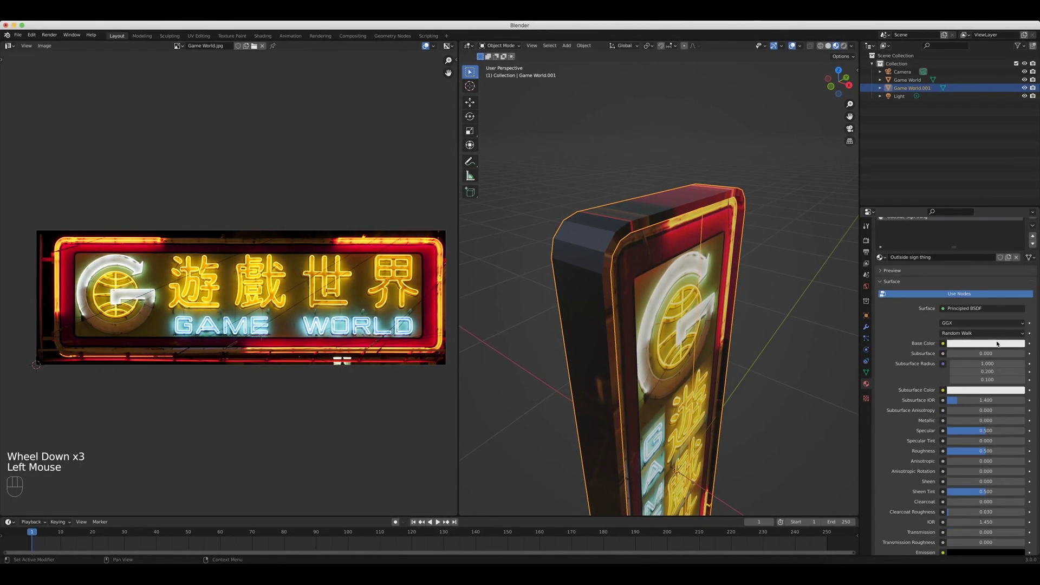
click(997, 343)
drag(1018, 262, 1019, 286)
click(896, 344)
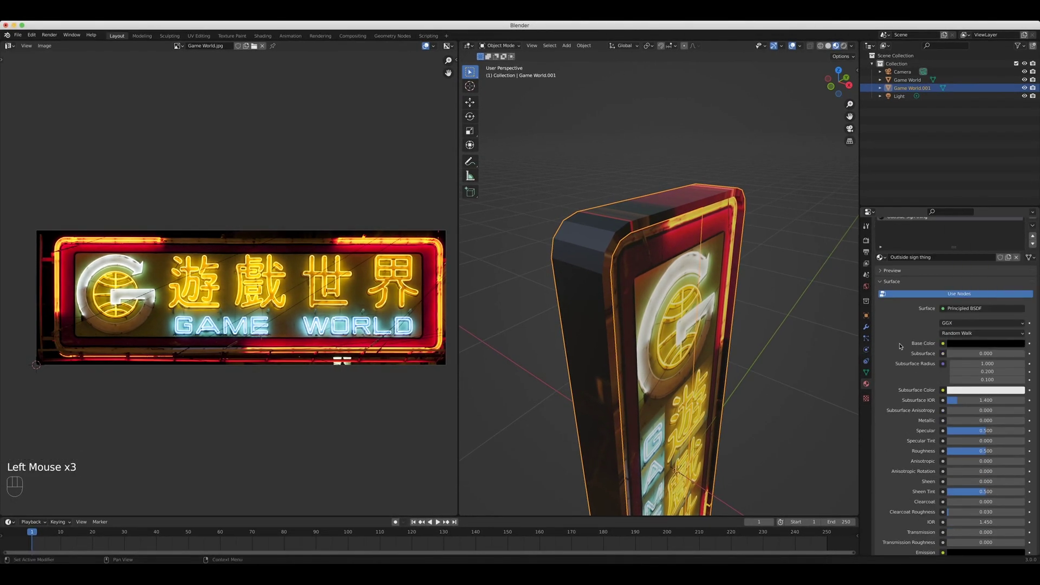
Set the Outside sign thing material's roughness to 0.2 and specular to 0.8.
scroll(904, 406, down, 2)
click(984, 402)
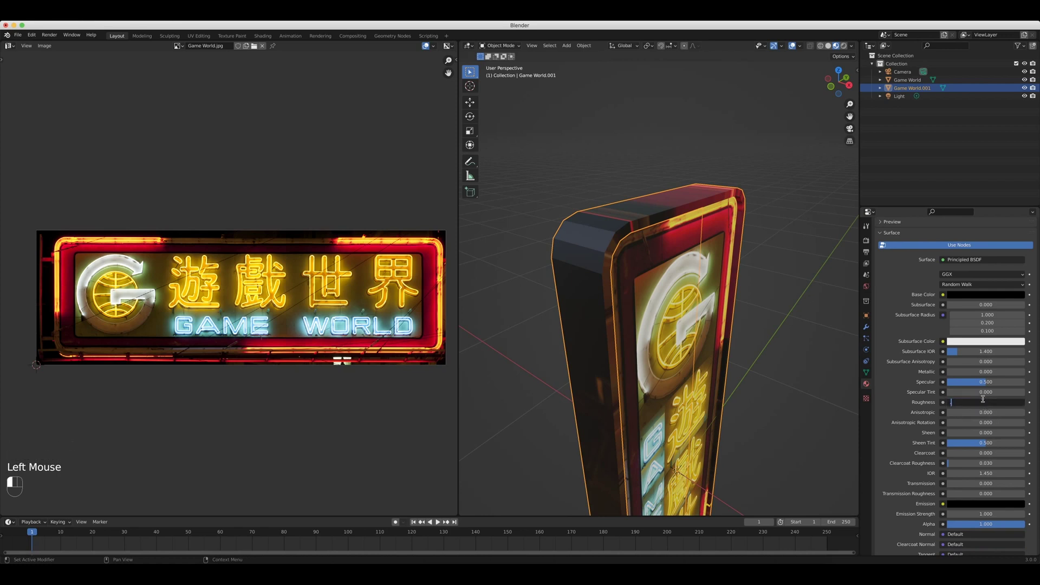
click(983, 382)
text(.8)
key(Return)
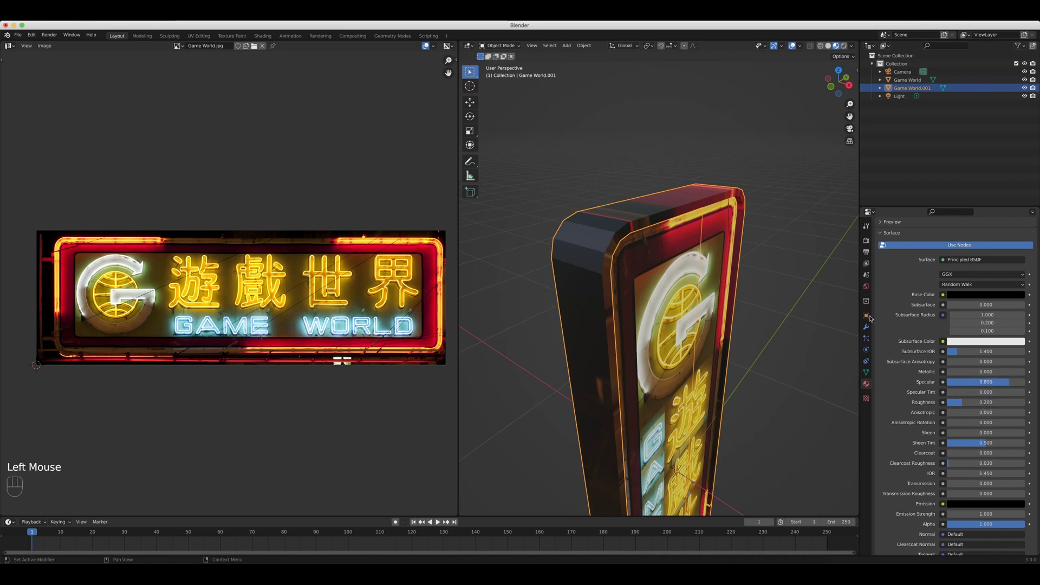
Remove the Game World material slot from the frame object, leaving only Outside sign thing.
scroll(803, 222, up, 3)
scroll(803, 219, down, 2)
click(796, 217)
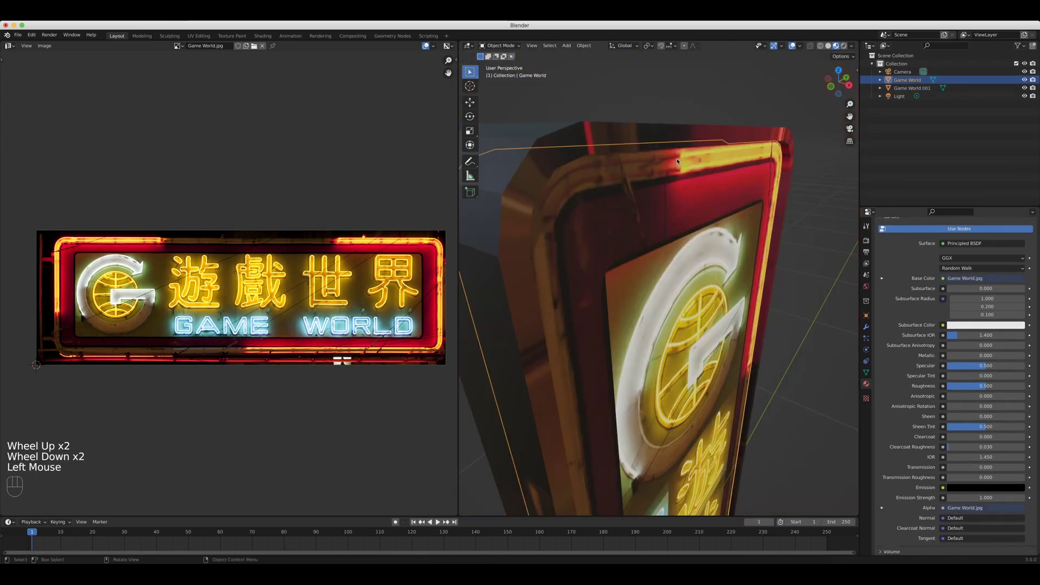
click(813, 211)
scroll(833, 207, down, 1)
scroll(901, 275, up, 4)
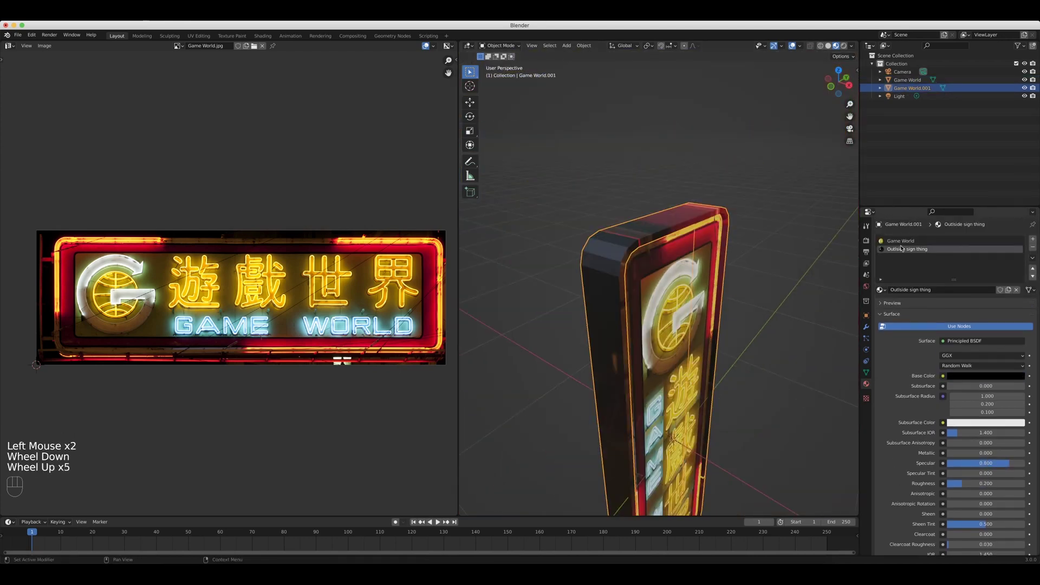
click(901, 242)
click(1033, 247)
Add a Subdivision modifier at level 2 to the frame object and shade it smooth.
click(738, 246)
middle_drag(737, 245, 719, 286)
click(664, 264)
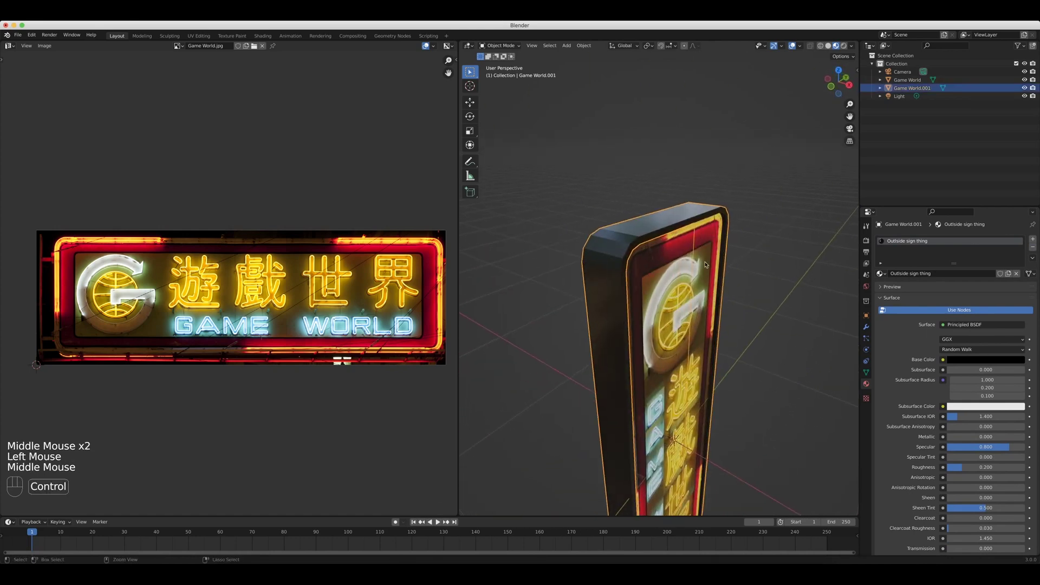
key(ctrl+2)
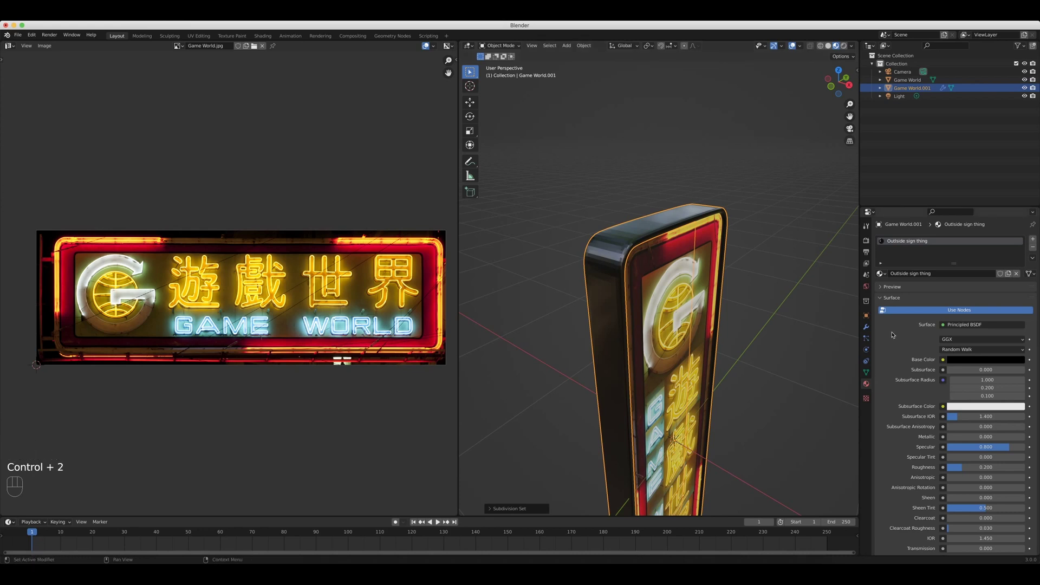
click(866, 326)
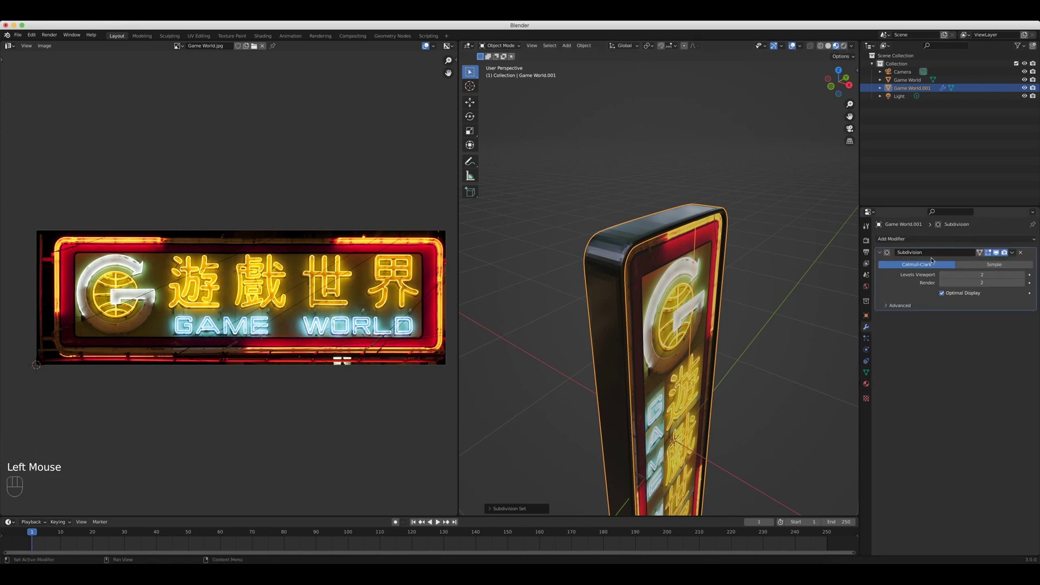
middle_drag(715, 261, 726, 258)
scroll(613, 264, up, 2)
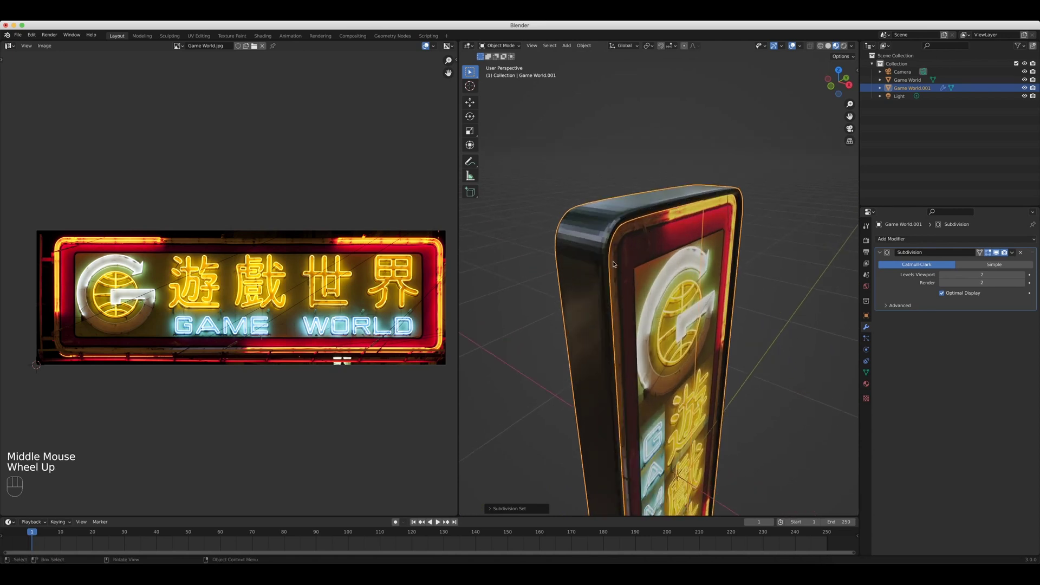
middle_drag(653, 258, 706, 299)
right_click(648, 259)
Add two edge loops around the frame's outer side in Edit Mode, one close to each long edge.
key(Tab)
scroll(692, 273, up, 2)
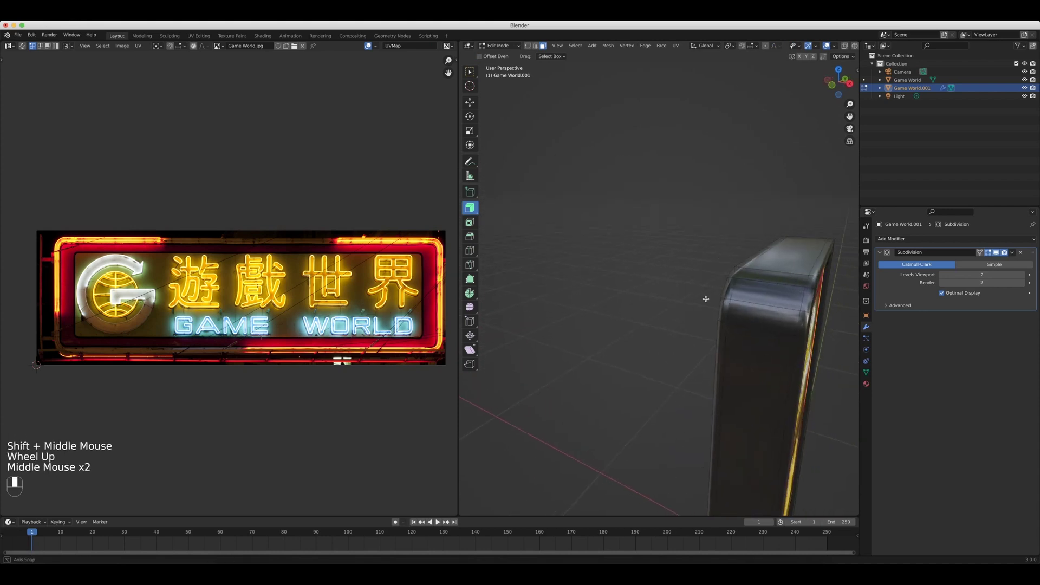
key(ctrl+r)
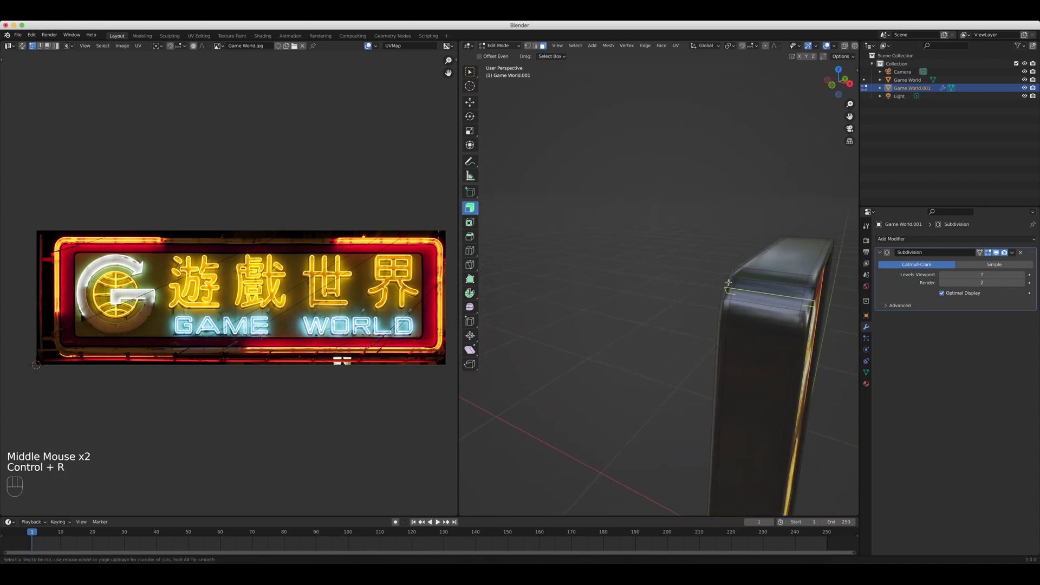
click(728, 282)
click(729, 277)
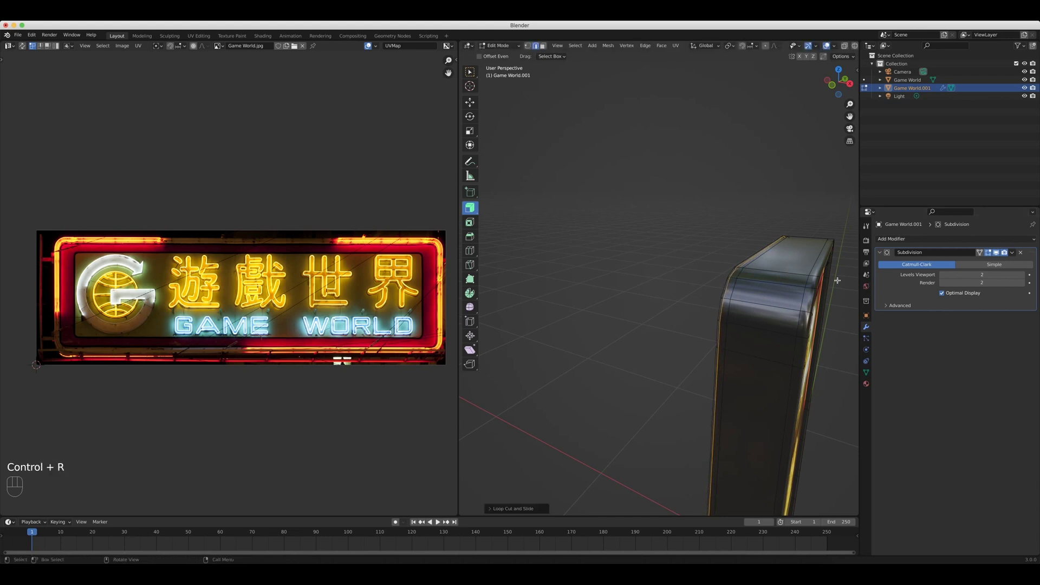
key(ctrl+r)
click(812, 278)
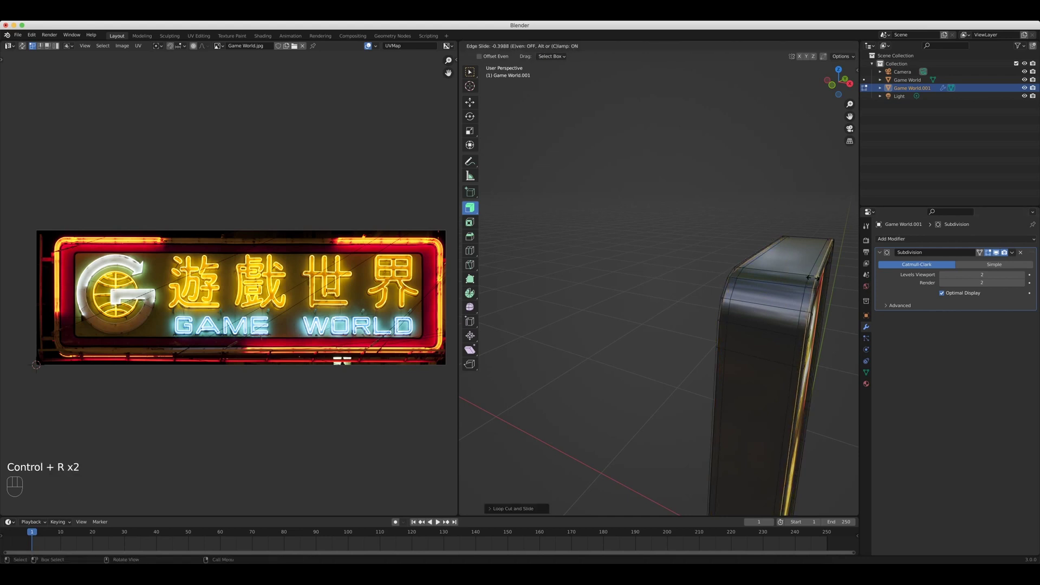
click(812, 278)
Add supporting loop cuts around the frame's rim on the front face of the sign.
middle_drag(812, 278, 574, 206)
key(ctrl+r)
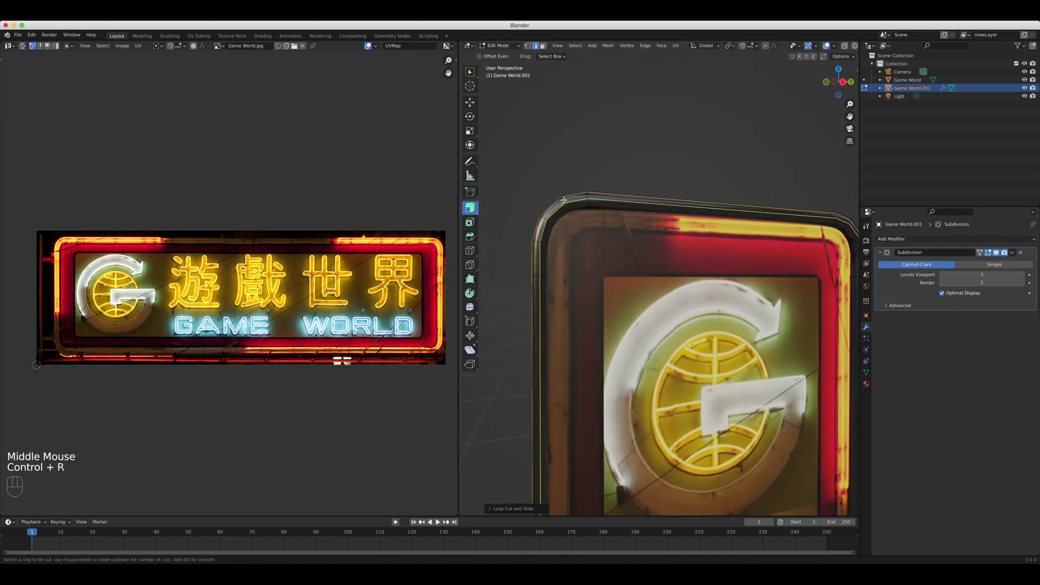
click(563, 200)
key(ctrl+r)
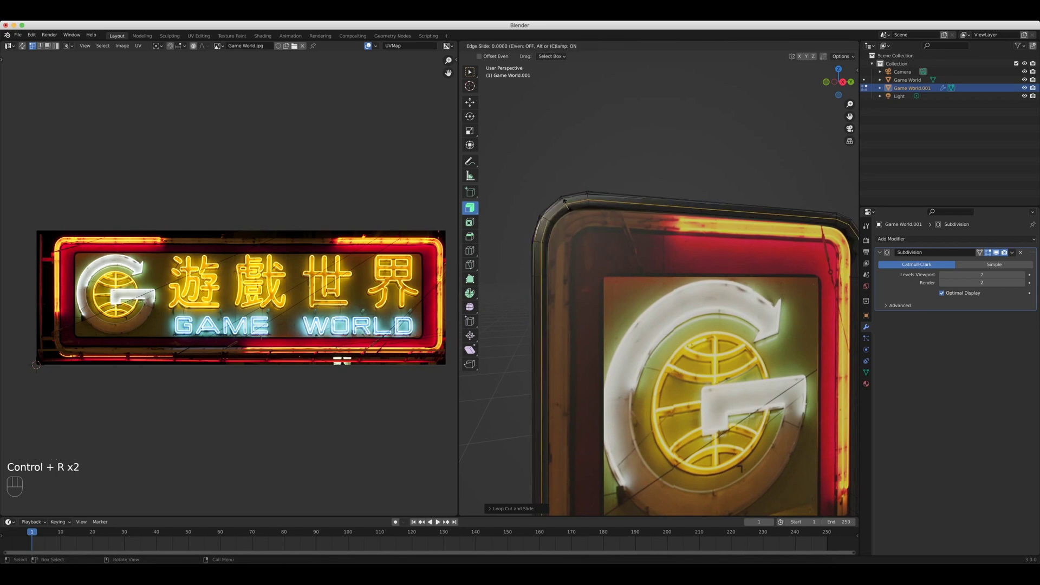
click(565, 201)
middle_drag(565, 201, 683, 193)
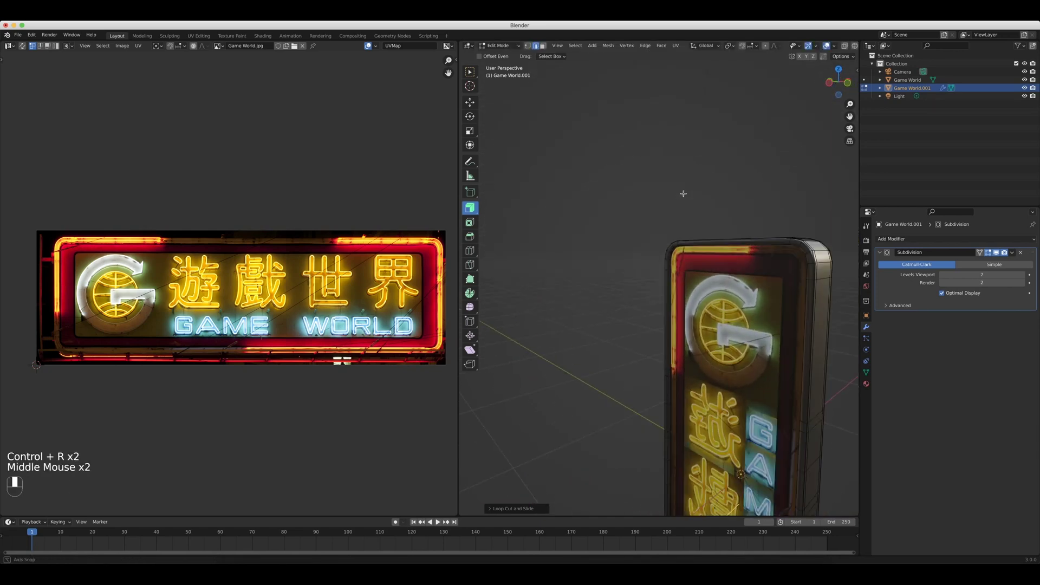
Add supporting loop cuts around the frame's rim on the opposite face of the sign and check the whole sign.
scroll(683, 194, up, 2)
shift+middle_drag(802, 244, 717, 202)
key(ctrl+r)
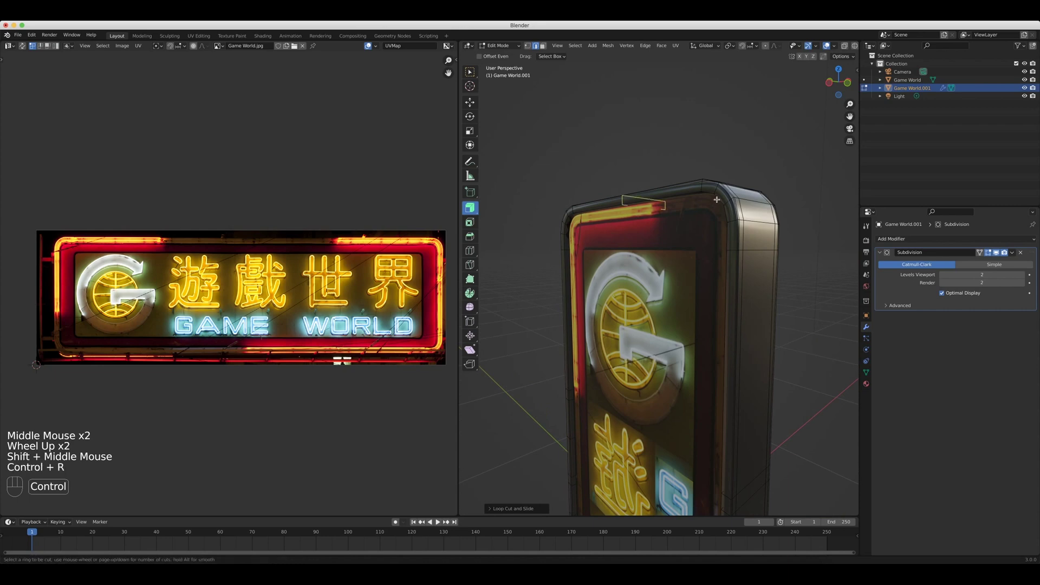
click(717, 191)
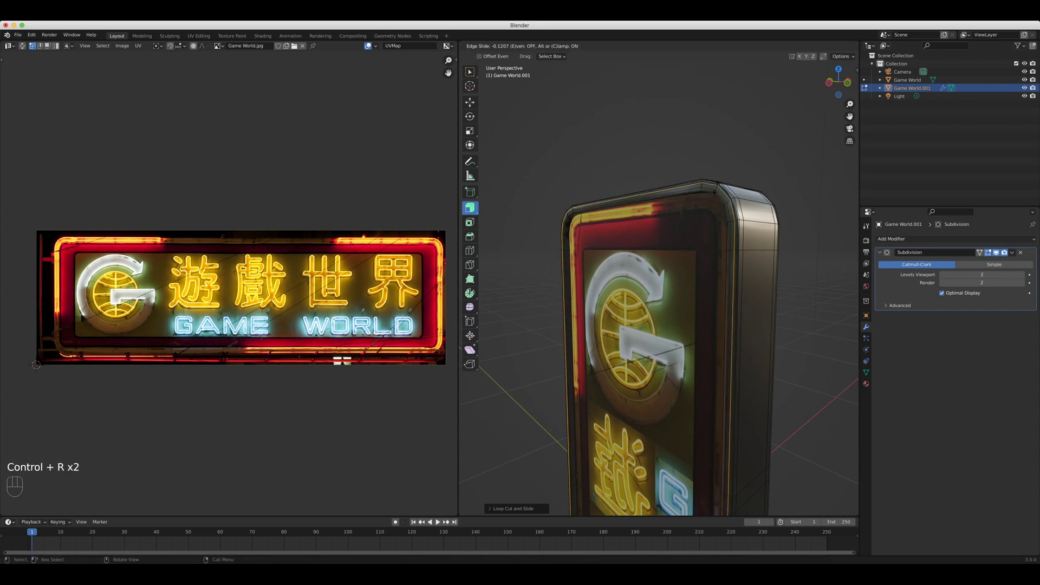
click(716, 191)
middle_drag(717, 191, 647, 211)
key(Tab)
scroll(647, 211, down, 3)
mouse_move(731, 331)
shift+middle_down()
mouse_move(655, 224)
mouse_move(658, 321)
mouse_move(747, 328)
shift+middle_up()
key(Tab)
scroll(745, 329, down, 1)
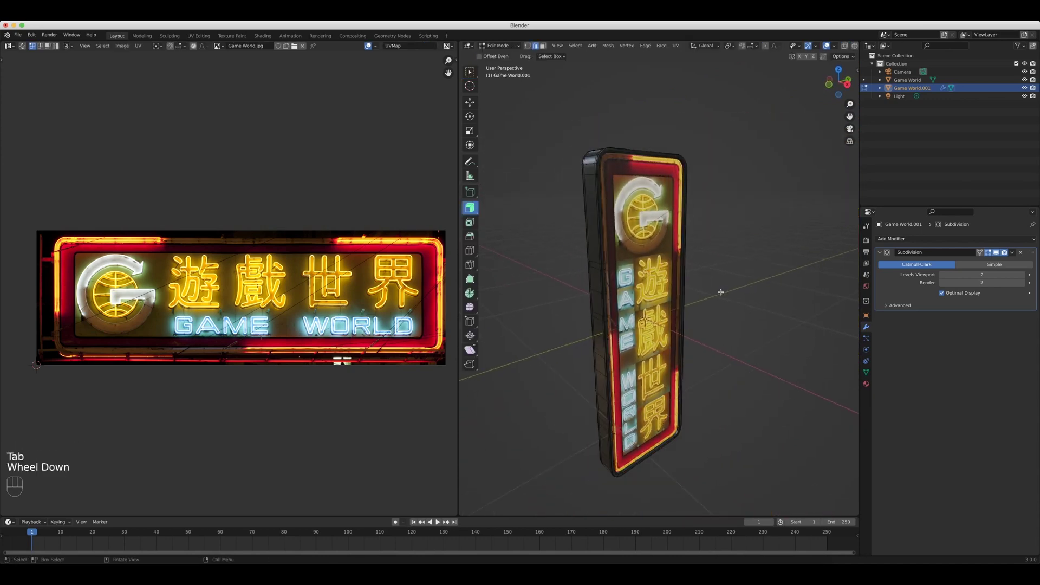
scroll(720, 292, up, 2)
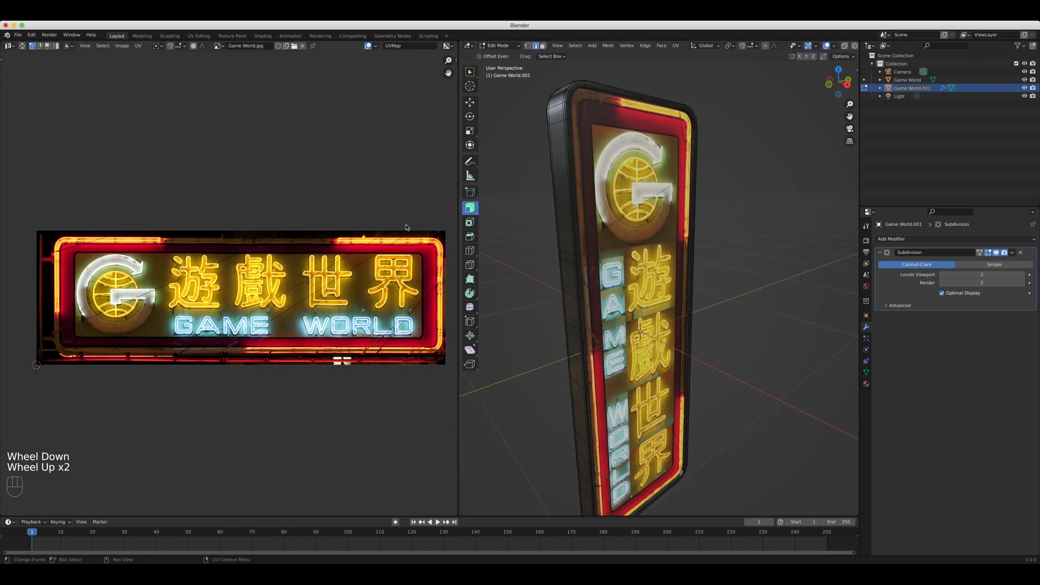
Switch the image editor area to the Shader Editor, showing the Outside sign thing material's nodes.
click(449, 234)
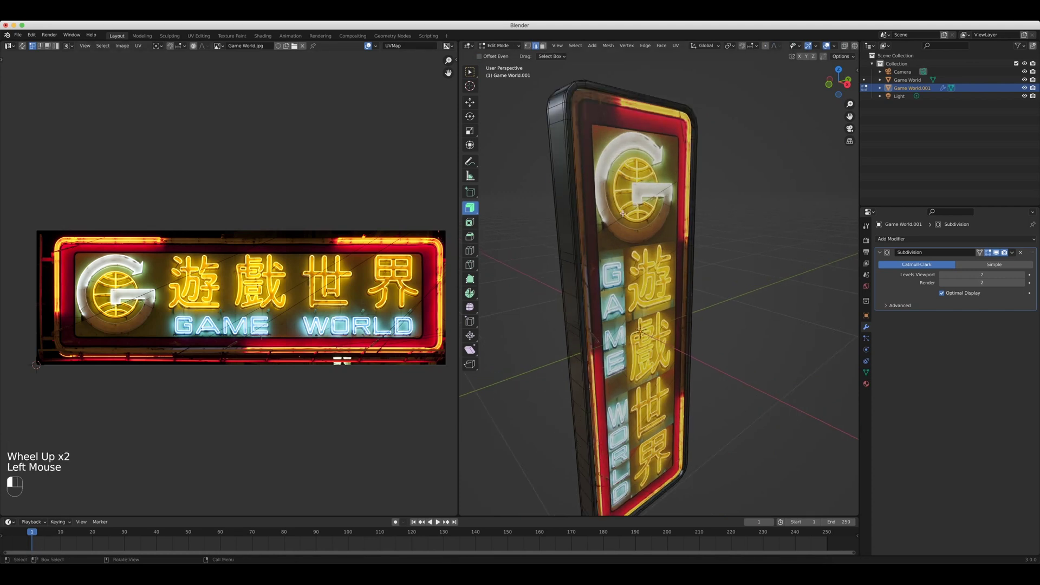
click(8, 46)
click(34, 123)
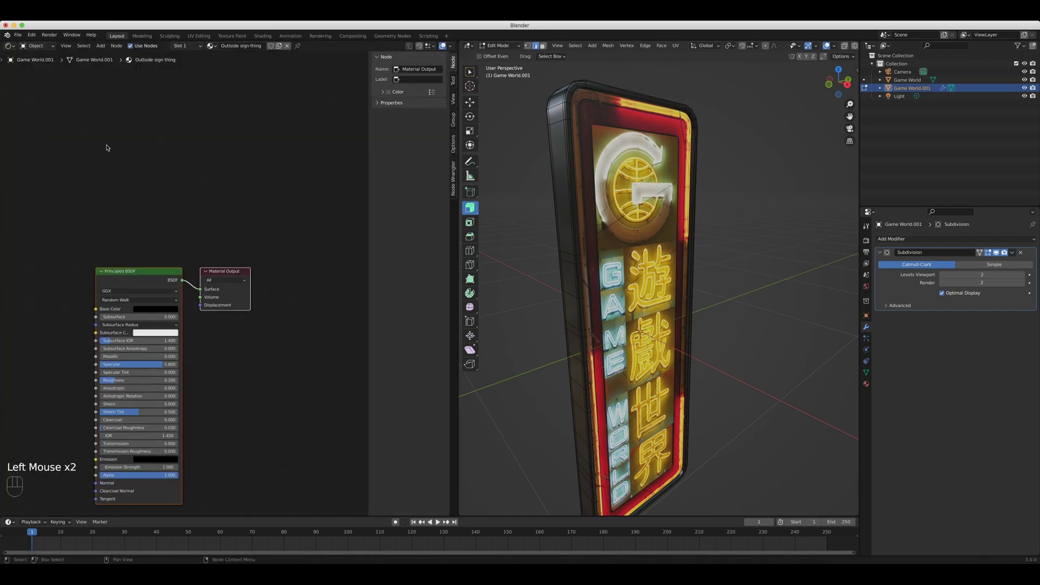
Leave Edit Mode and select the Game World sign face so its material's nodes are shown.
shift+middle_drag(229, 217, 326, 136)
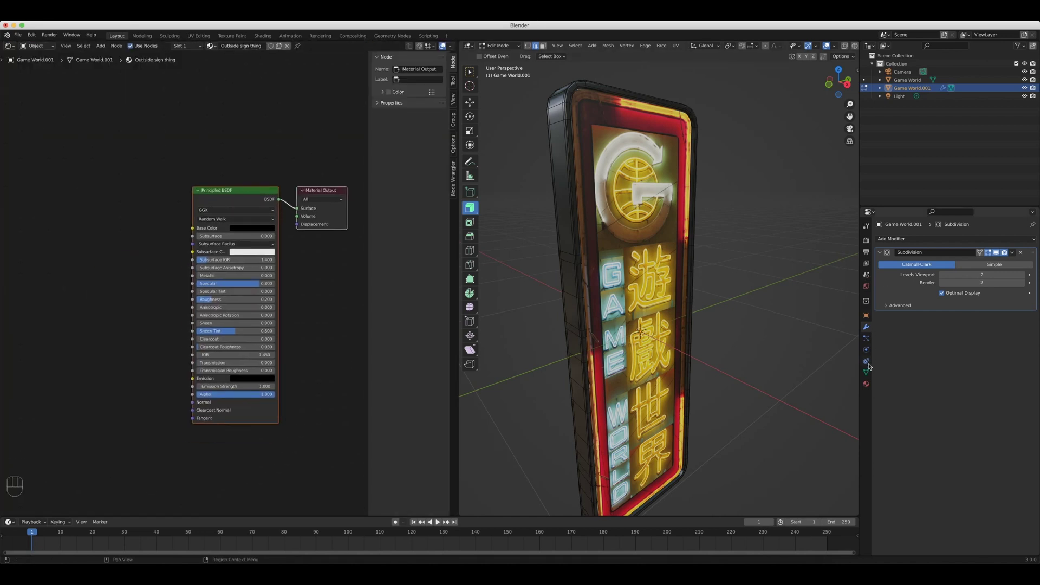
click(867, 384)
scroll(678, 277, up, 1)
click(658, 276)
key(Tab)
click(659, 276)
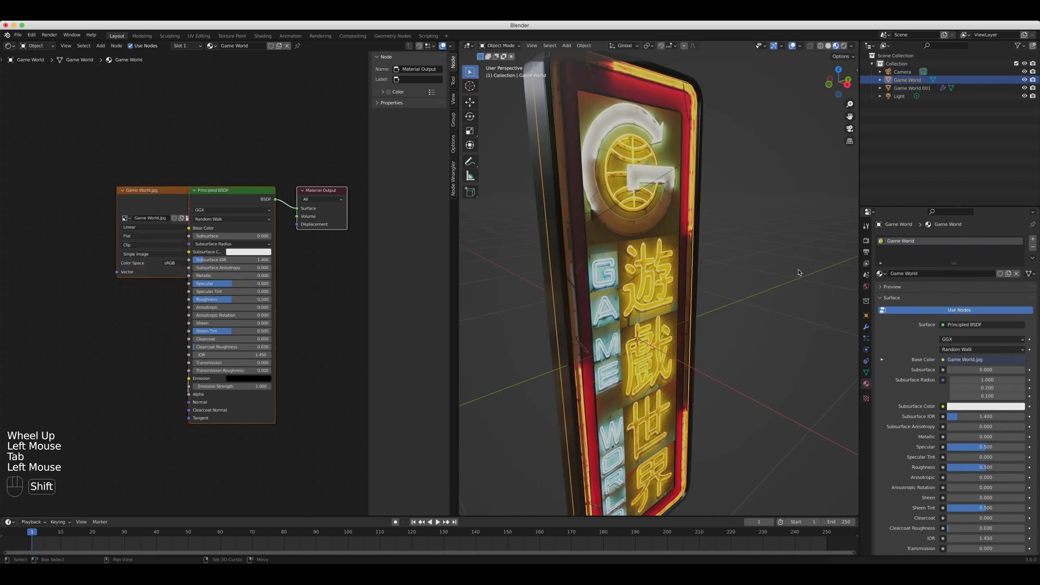
shift+middle_drag(799, 273, 847, 284)
Move the Game World.jpg texture node clear of the Principled BSDF and link its Color output to Emission.
click(161, 177)
drag(160, 190, 20, 185)
click(111, 173)
shift+middle_drag(126, 167, 176, 139)
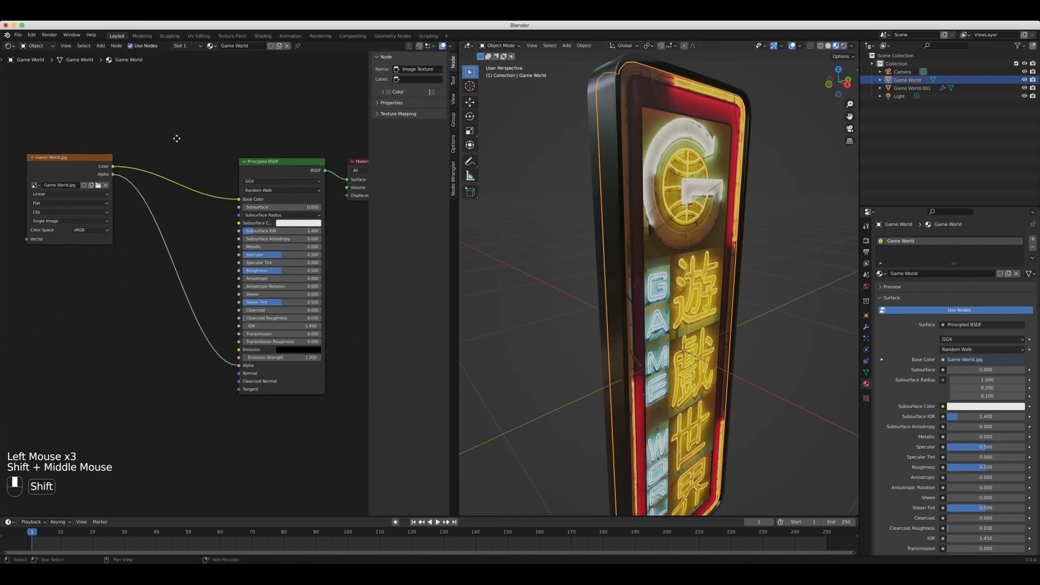
scroll(628, 274, down, 2)
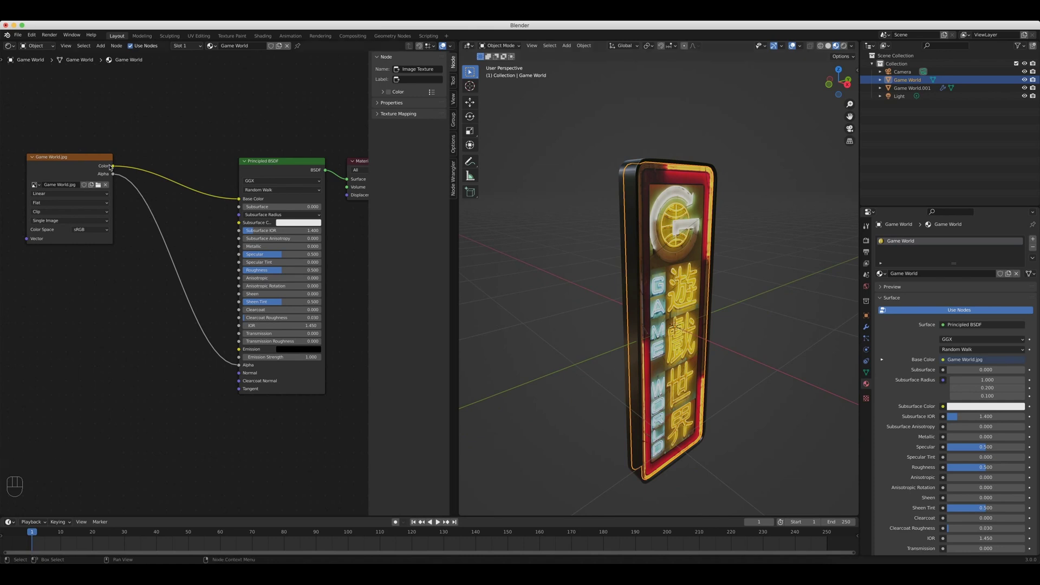
drag(113, 171, 239, 349)
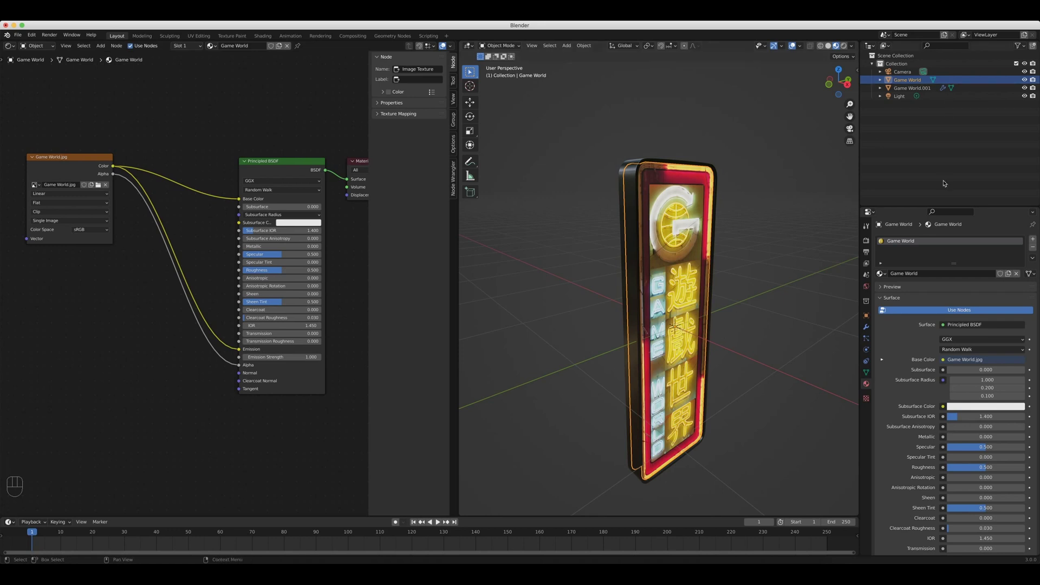
Set the render engine to Cycles, switch the viewport to rendered shading and deselect the sign.
click(865, 240)
click(986, 249)
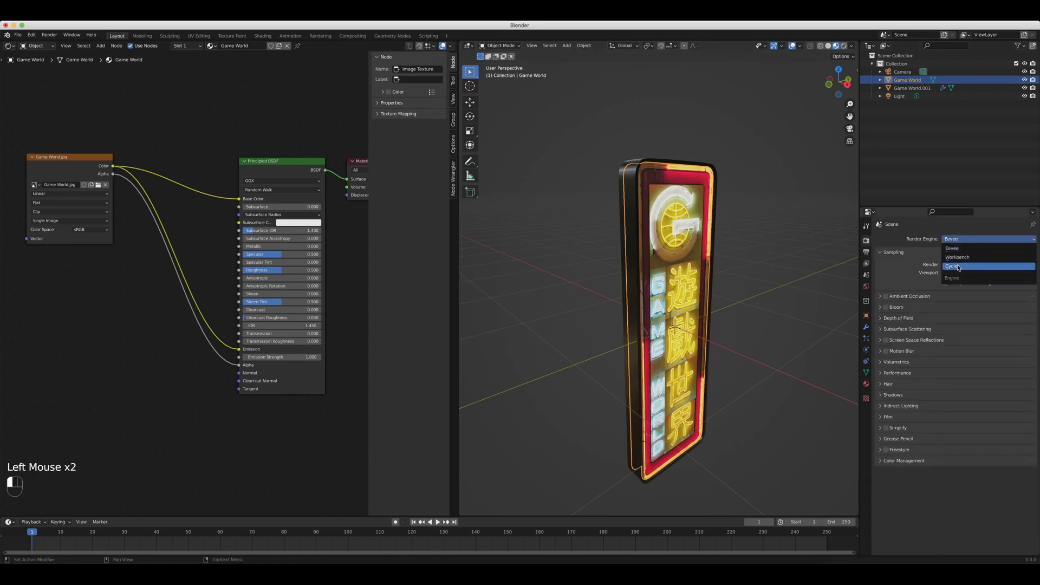
click(843, 45)
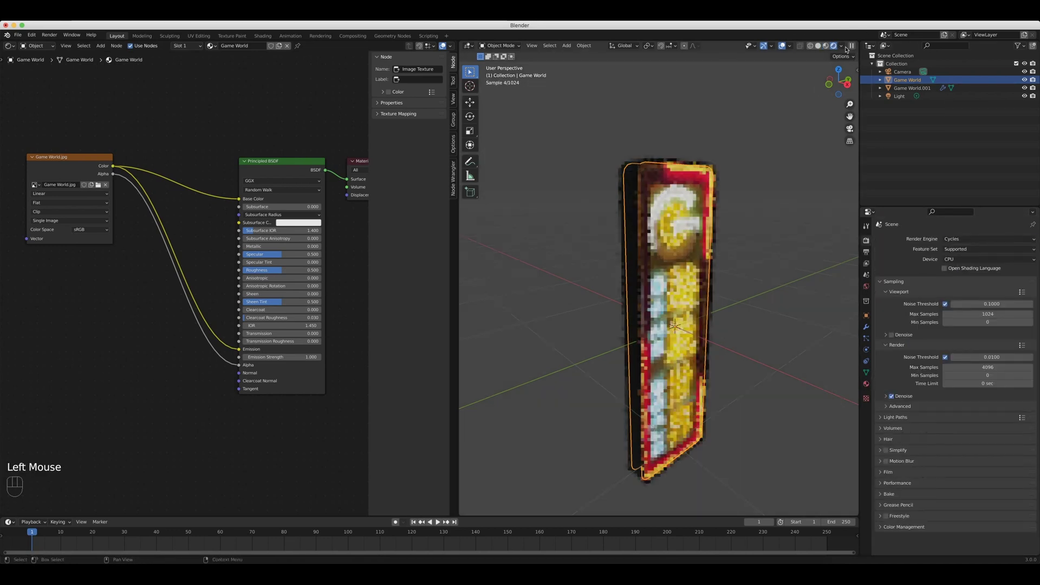
scroll(752, 283, up, 2)
shift+middle_drag(751, 282, 750, 264)
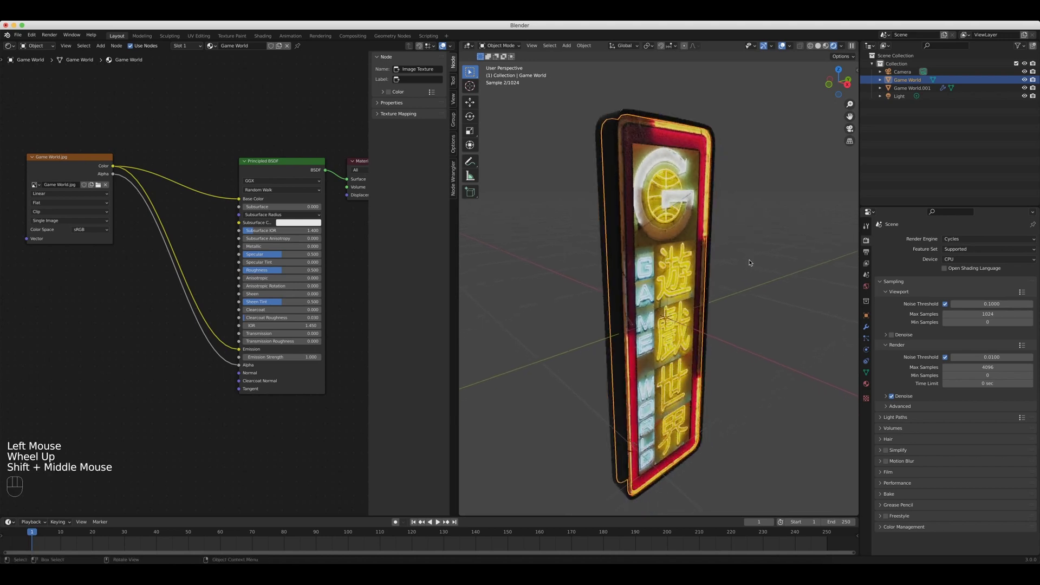
click(750, 264)
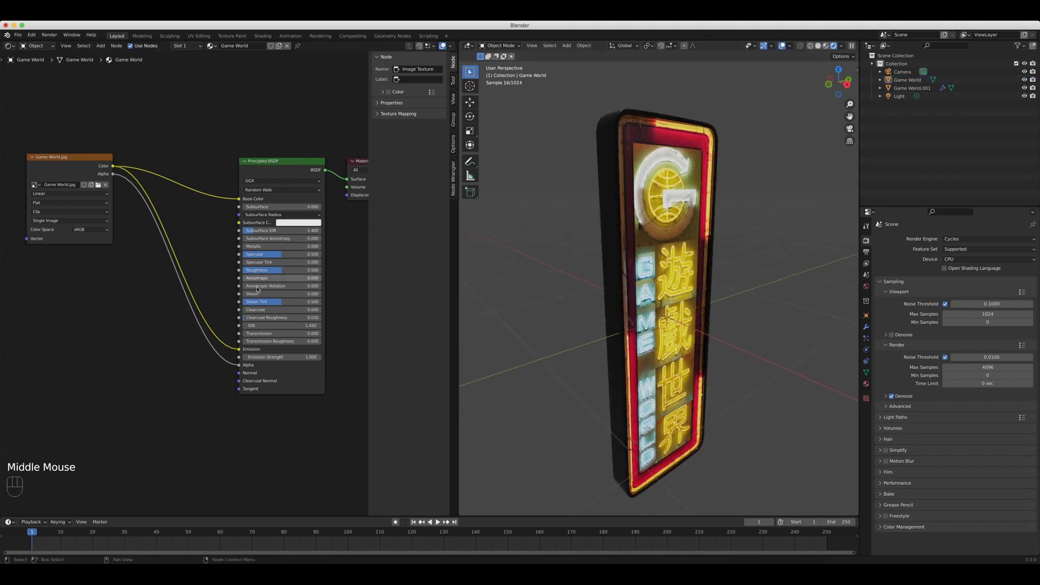
Add a ColorRamp node on the link between the Game World.jpg Color output and the Principled BSDF's Emission input.
key(shift+a)
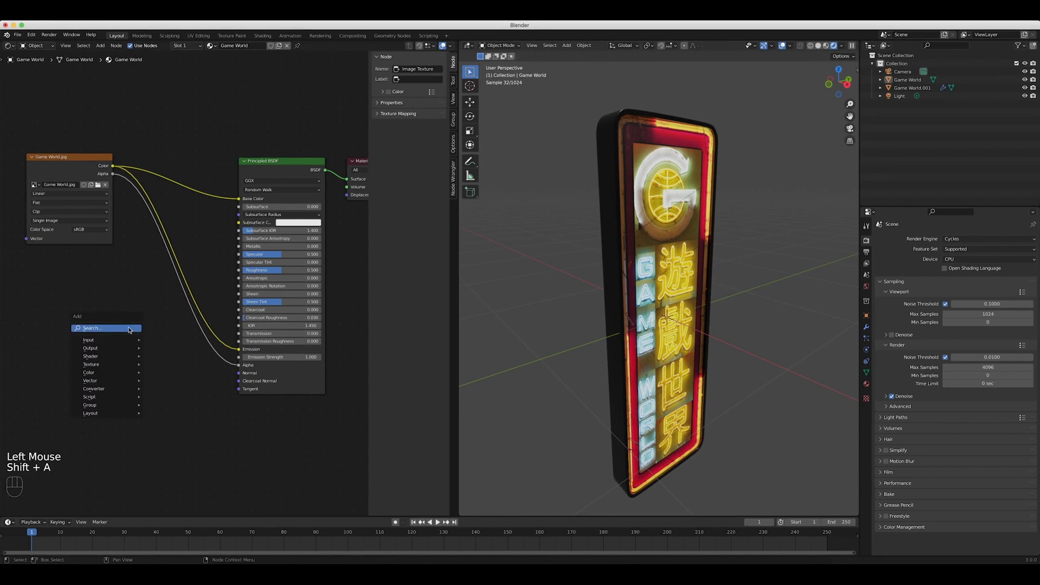
text(color)
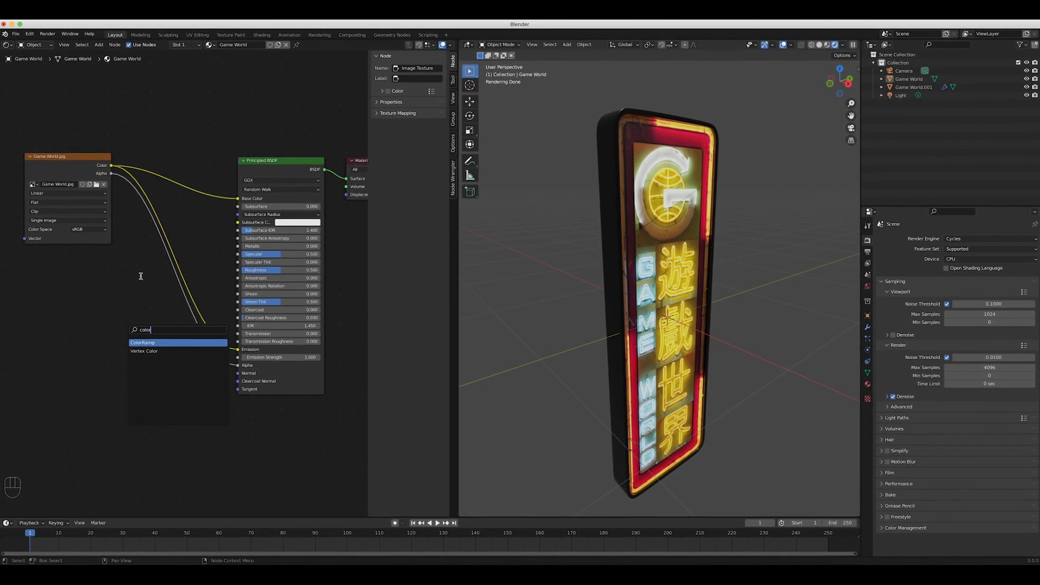
key(Return)
click(247, 347)
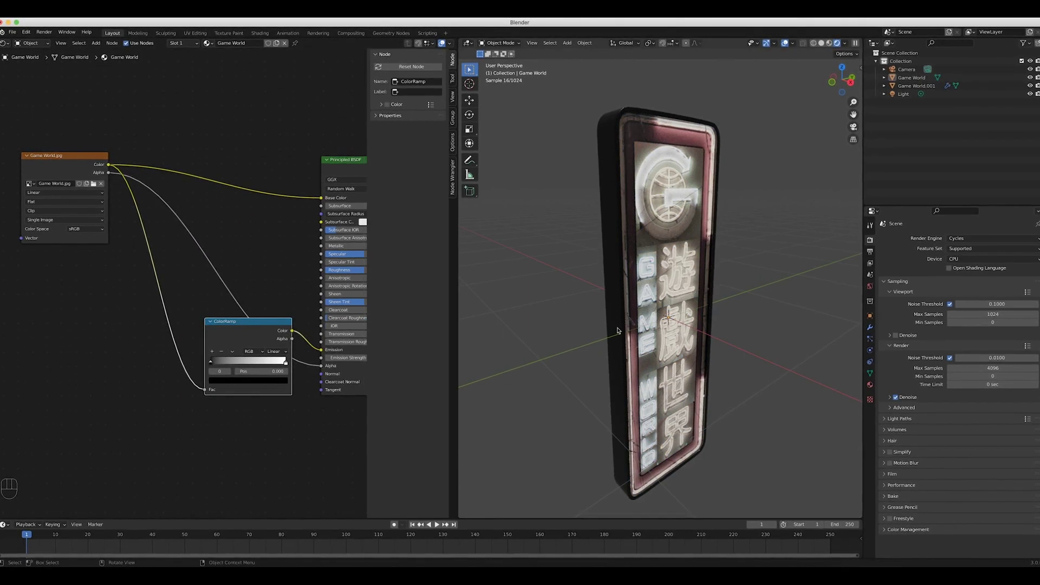
Tighten the ColorRamp by moving the black stop far towards the white end and the white stop to 0.877.
scroll(575, 324, up, 2)
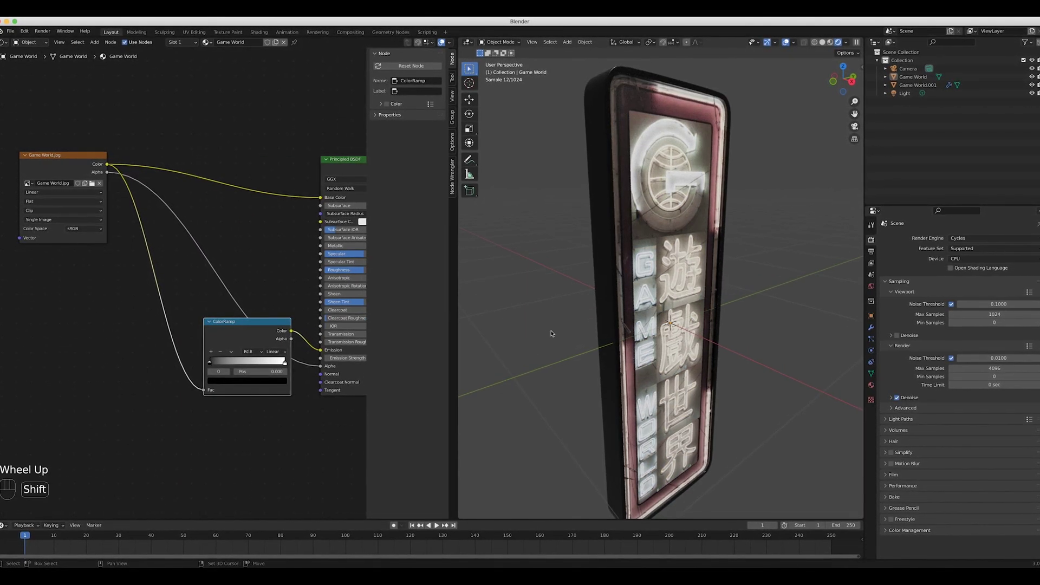
shift+middle_drag(552, 332, 531, 301)
middle_drag(254, 352, 206, 352)
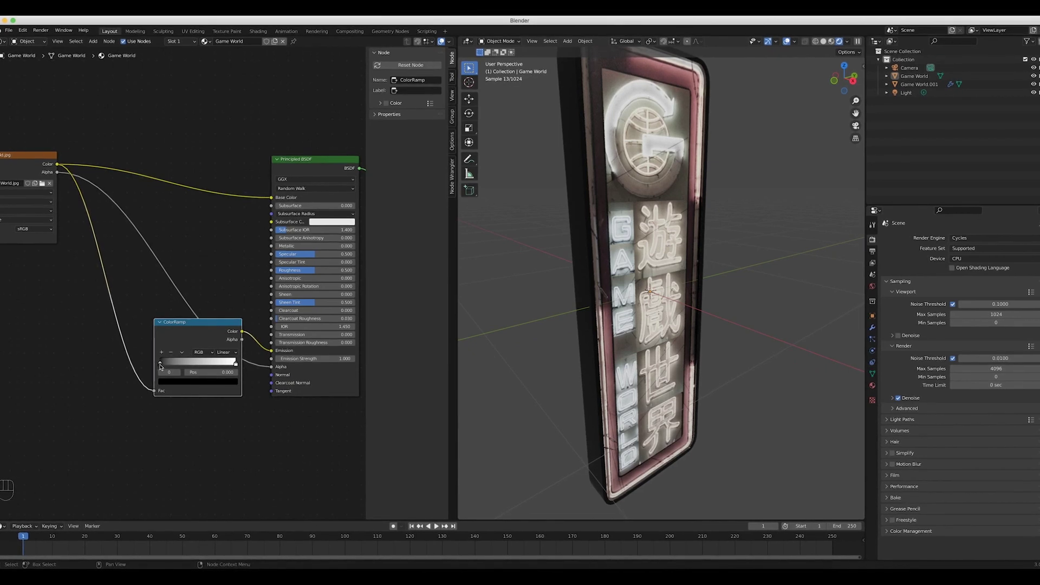
drag(168, 365, 218, 369)
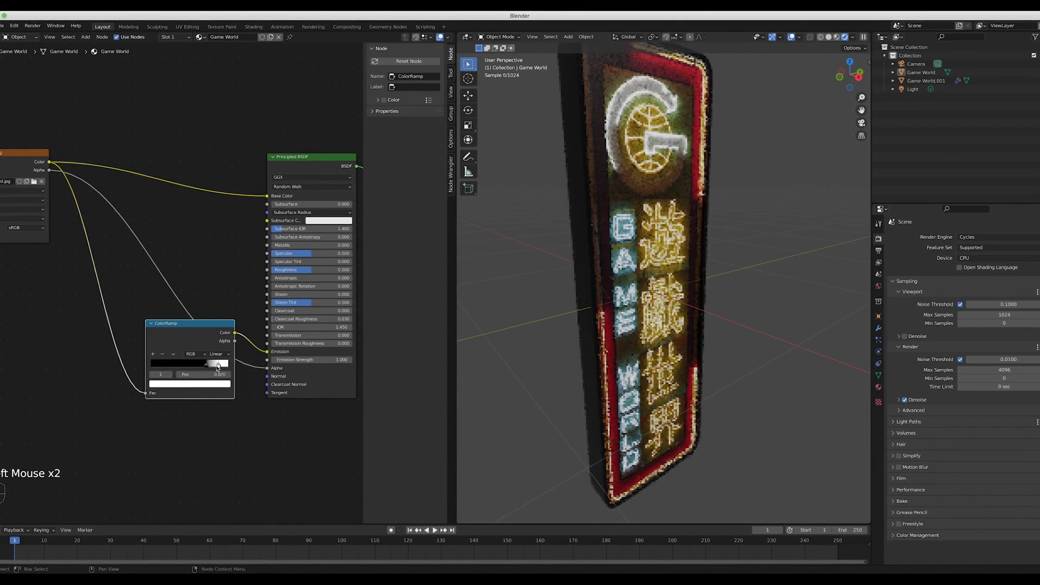
middle_drag(661, 325, 688, 324)
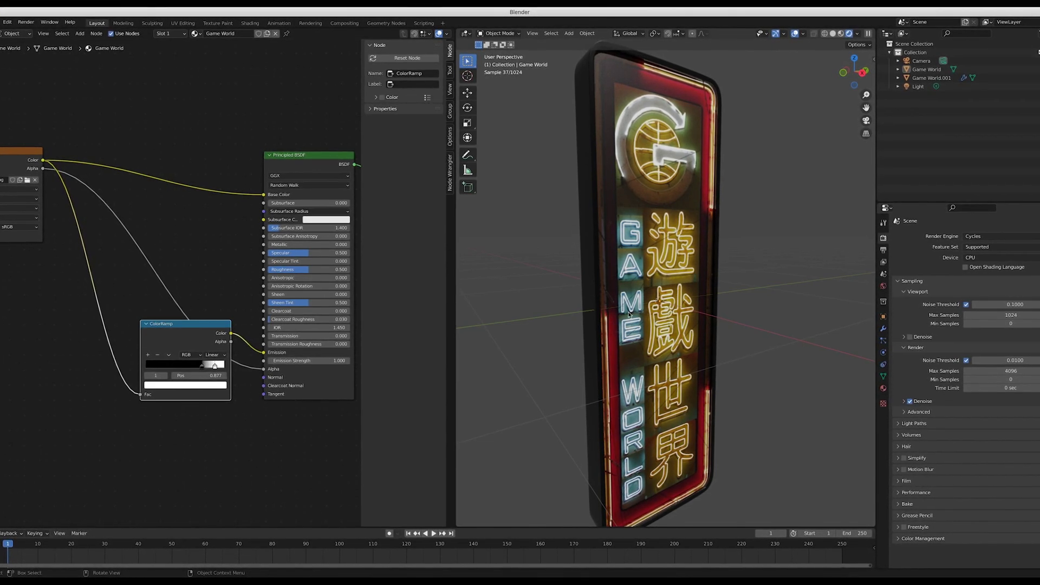
Preview the ColorRamp output on the sign and refine both stops, setting the white stop's position to 0.832.
click(217, 291)
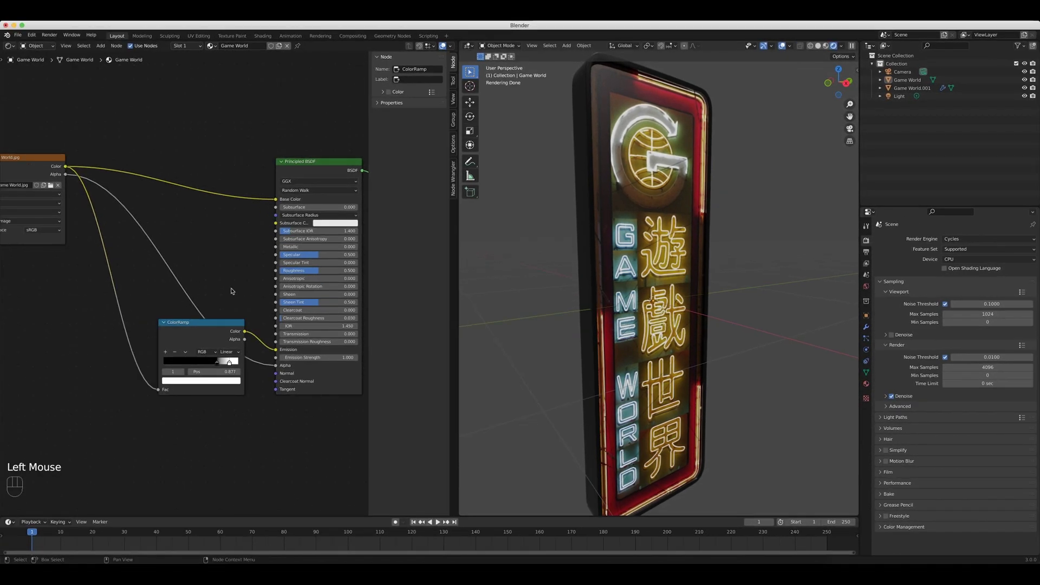
click(218, 322)
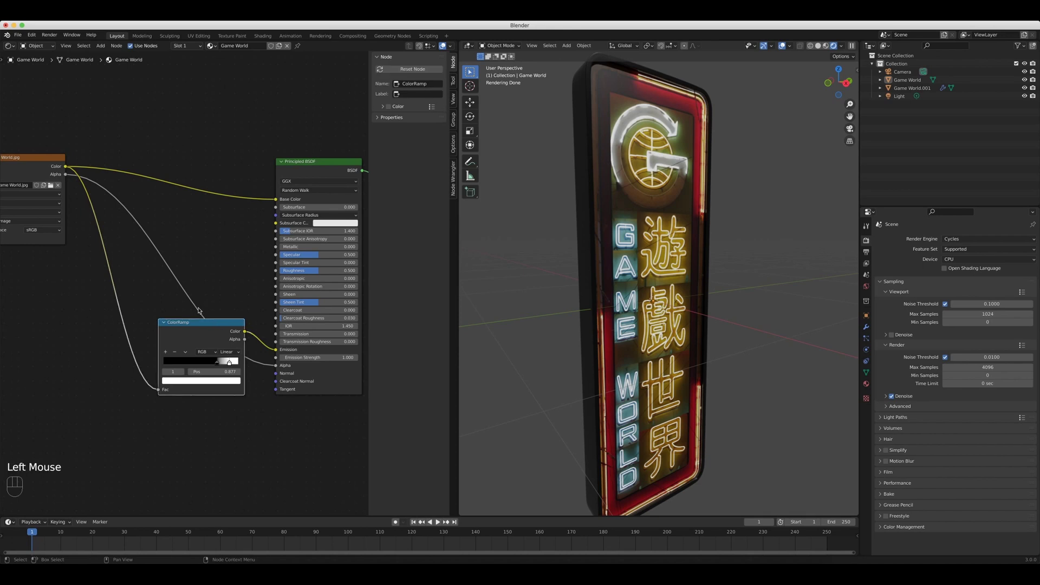
key(ctrl)
key(shift)
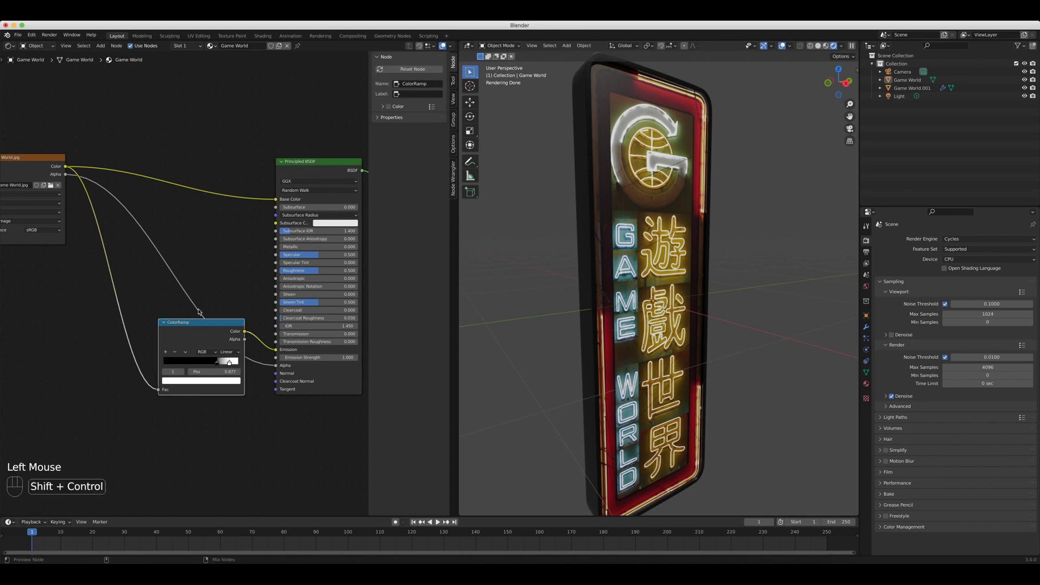
ctrl+shift+click(201, 324)
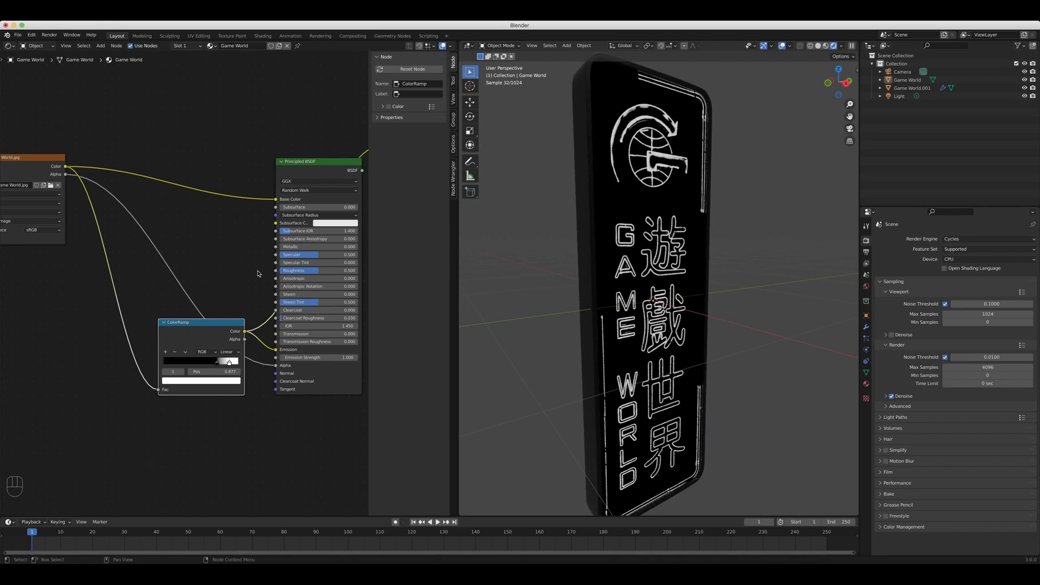
shift+middle_drag(628, 177, 590, 141)
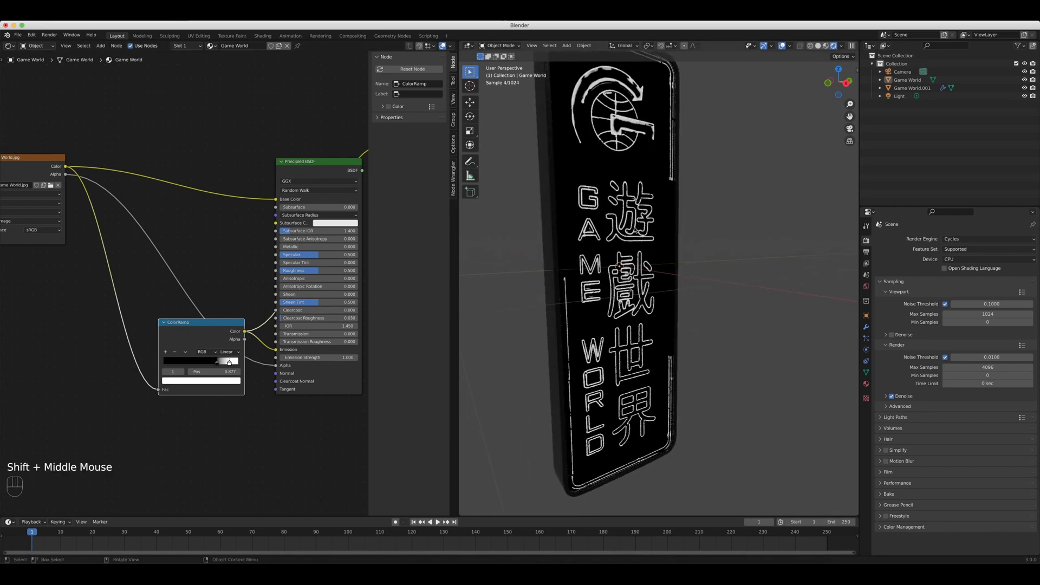
mouse_move(217, 359)
mouse_down()
mouse_move(200, 368)
mouse_move(213, 369)
mouse_up()
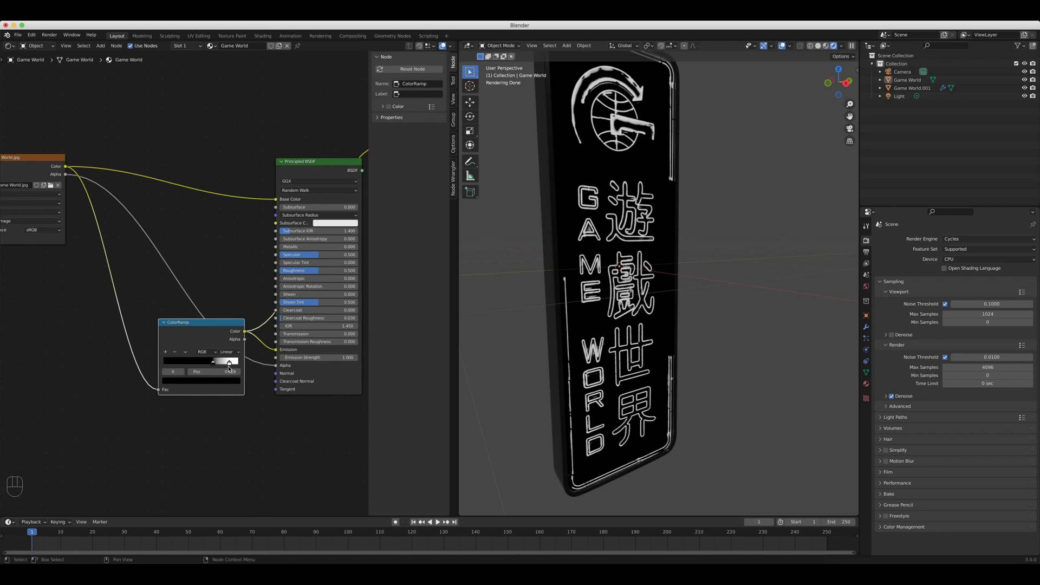
drag(228, 363, 226, 364)
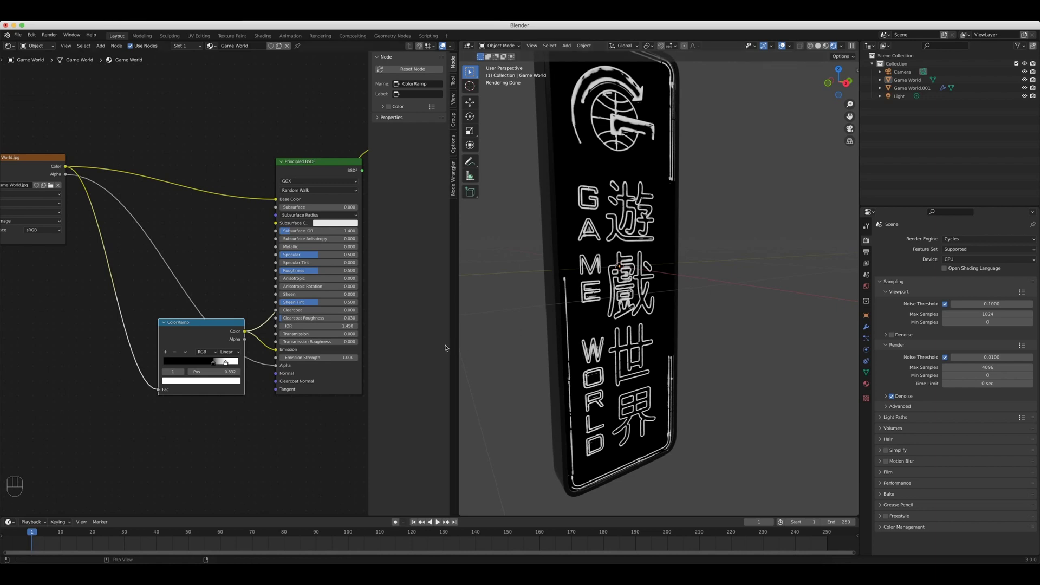
Add a MixRGB node above the Principled BSDF and set its blending mode to Multiply.
click(196, 243)
shift+middle_drag(195, 243, 220, 298)
click(220, 297)
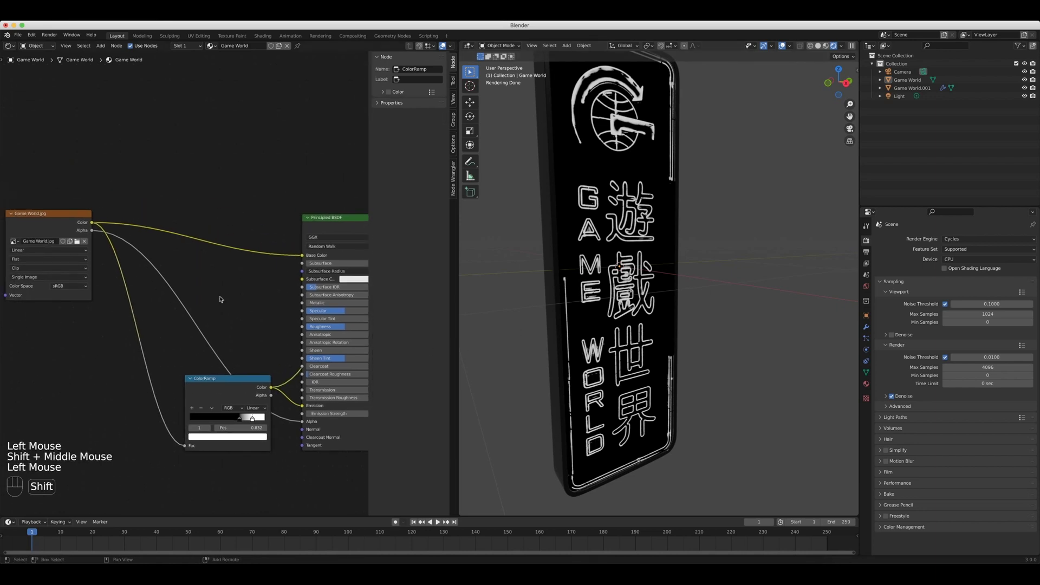
key(shift+a)
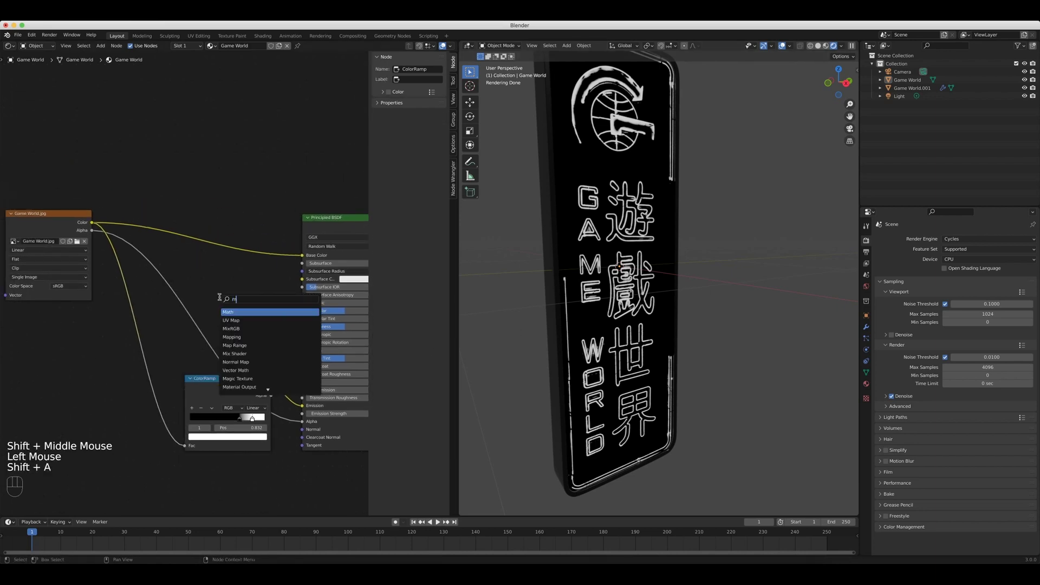
text(mixr)
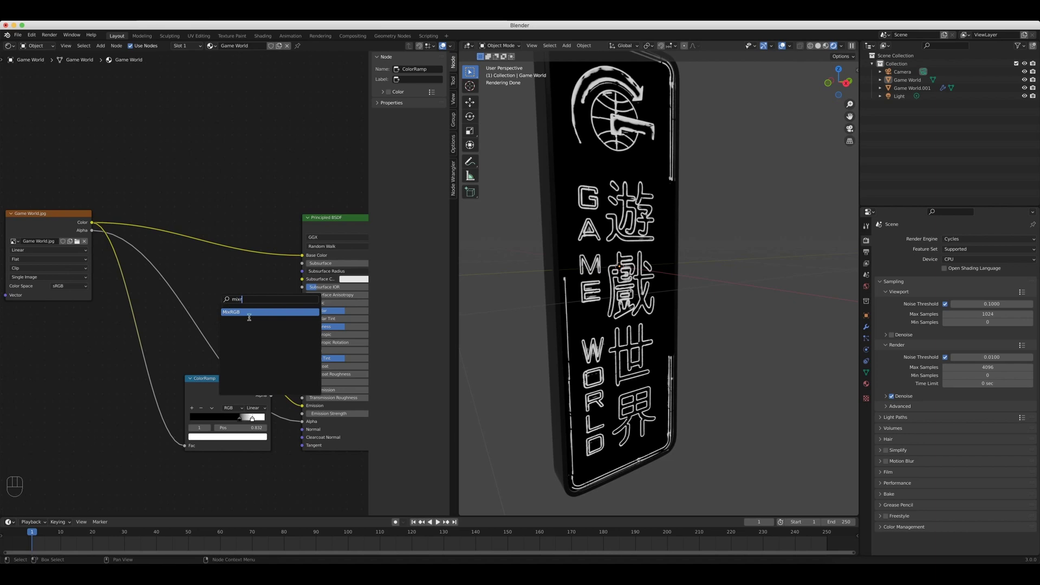
click(250, 313)
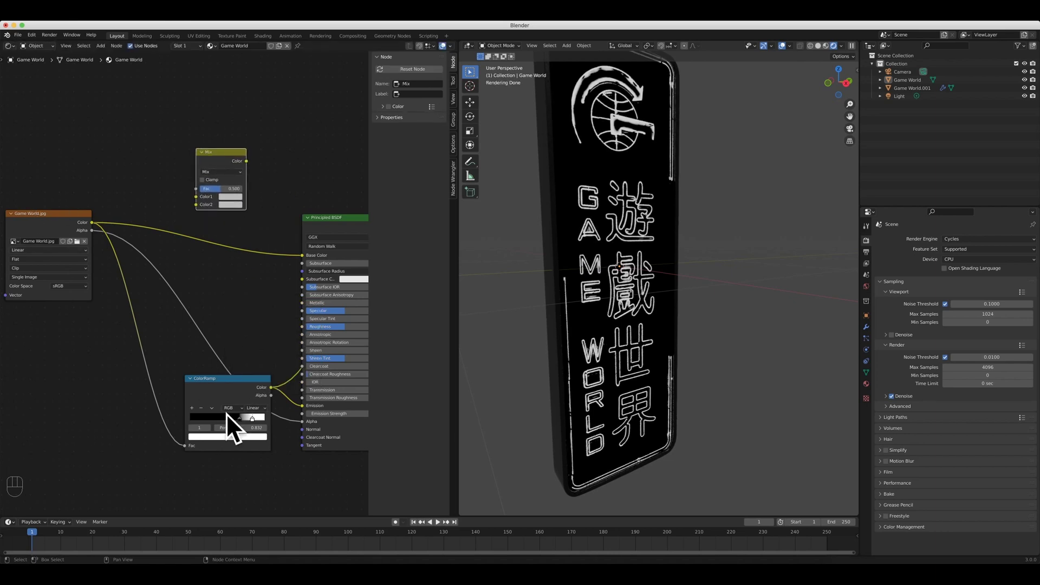
click(207, 174)
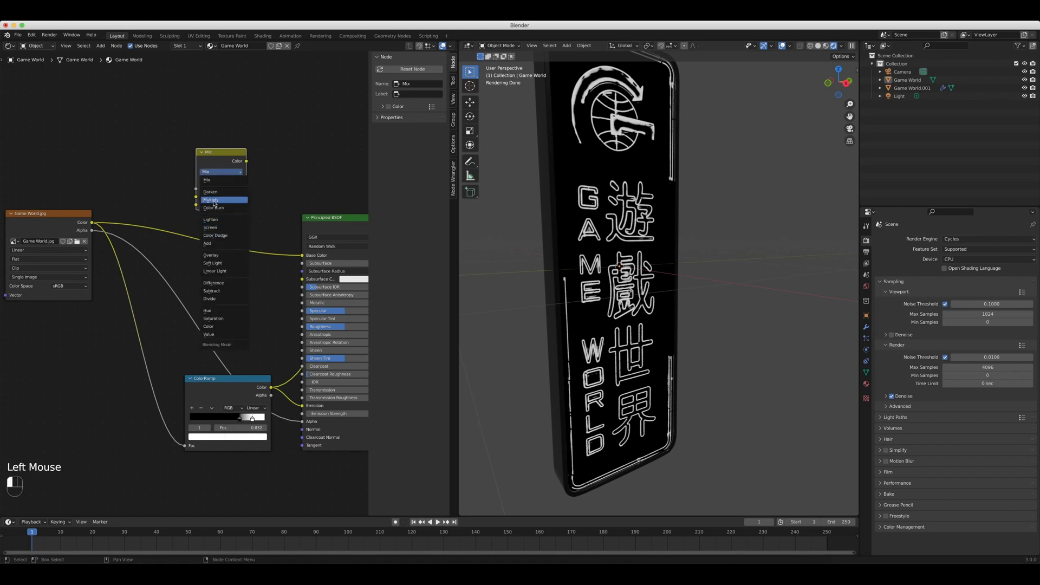
click(218, 200)
Link the image Color to the Multiply node's Color1, the ColorRamp Color to Color2, and the Multiply result to Emission.
drag(93, 224, 199, 200)
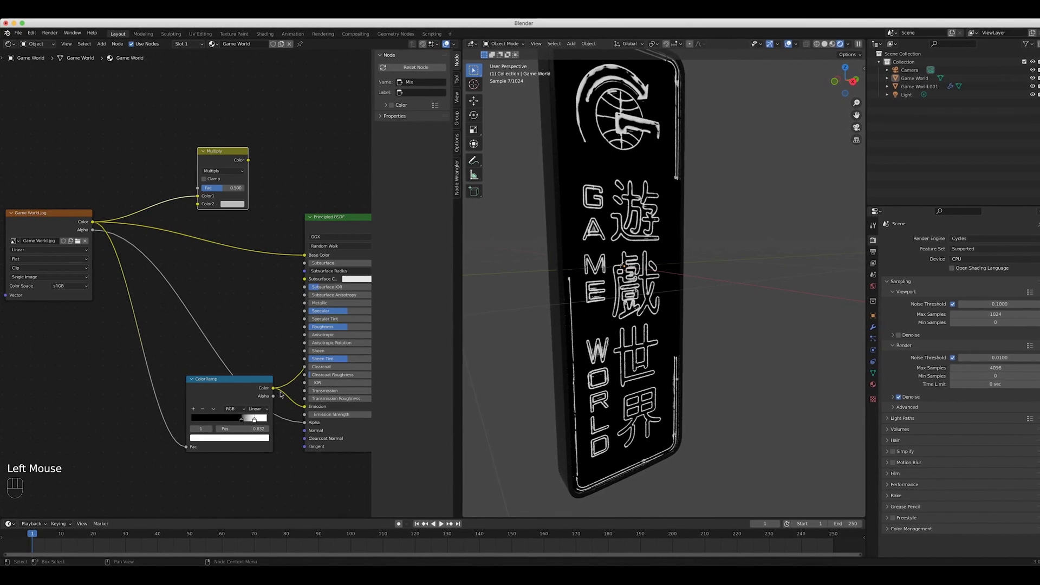
drag(228, 377, 200, 186)
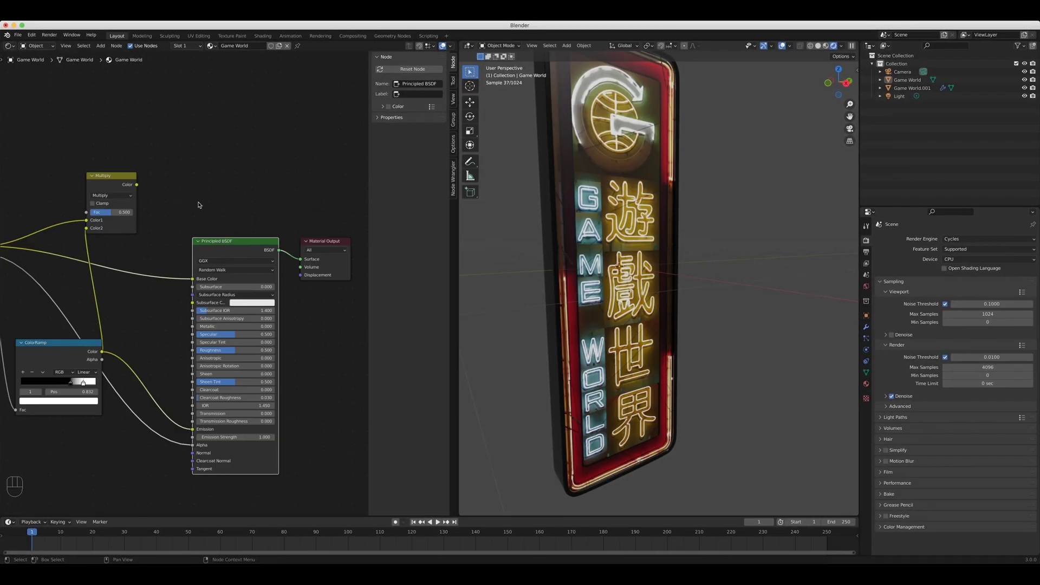
middle_drag(147, 189, 165, 189)
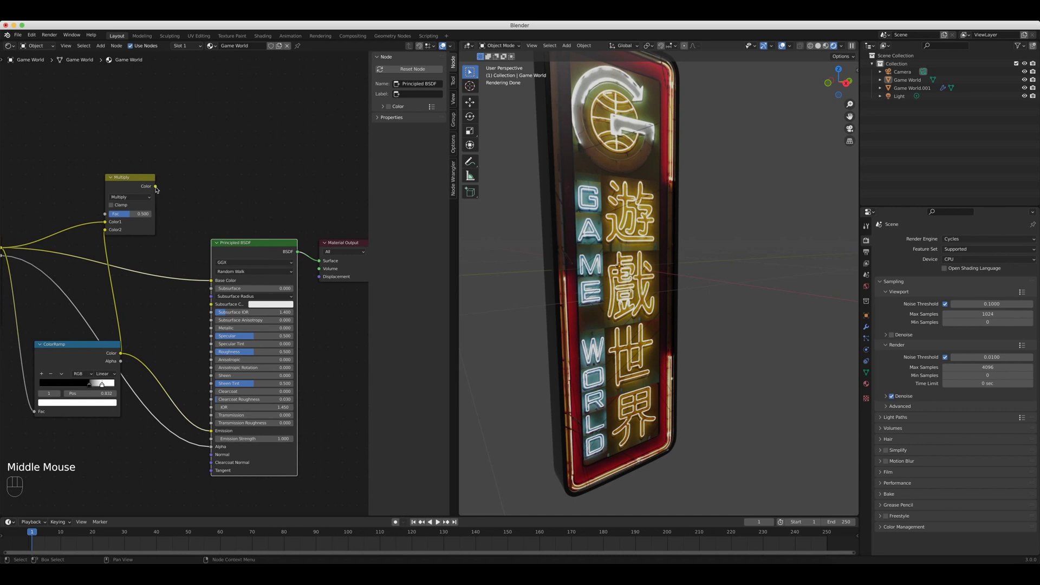
drag(156, 188, 210, 432)
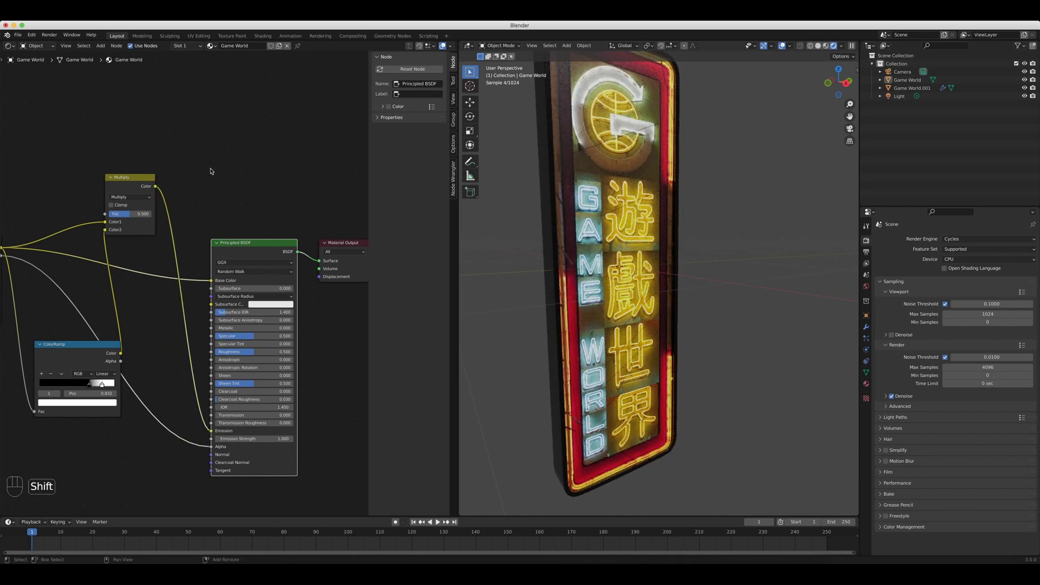
Preview the Multiply node's output on the sign and raise its factor.
shift+middle_drag(141, 178, 170, 230)
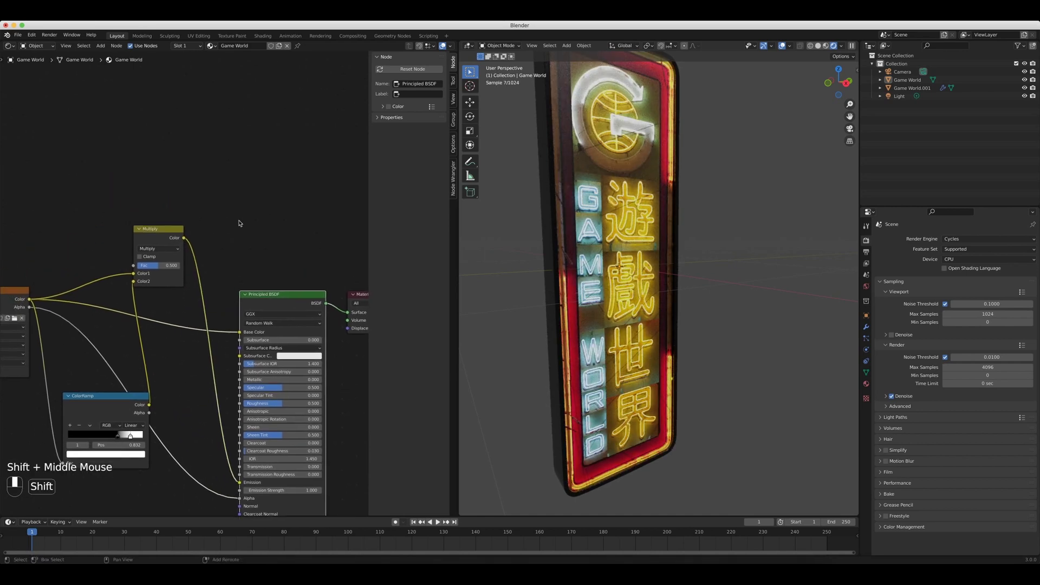
ctrl+shift+click(166, 232)
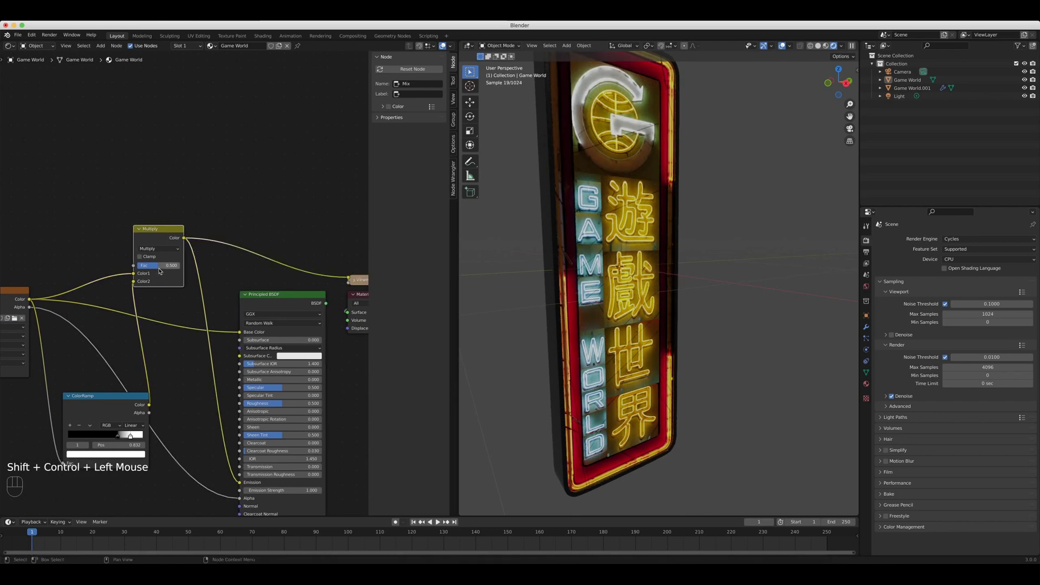
mouse_move(160, 271)
mouse_down()
mouse_move(150, 270)
mouse_move(170, 268)
mouse_up()
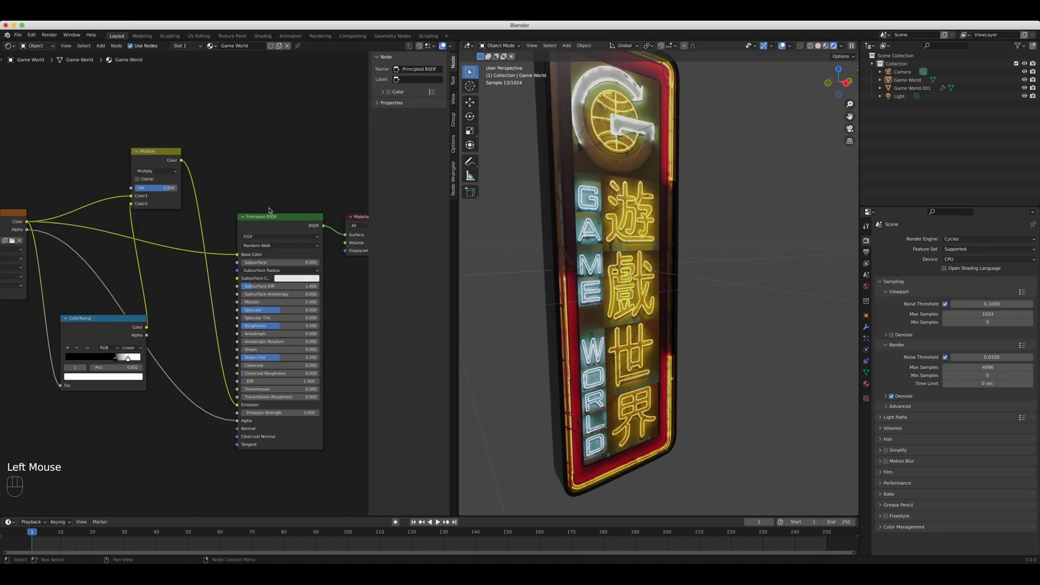
Set the Game World material's emission strength to 10 and check the sign's glow from several angles.
click(269, 219)
click(283, 413)
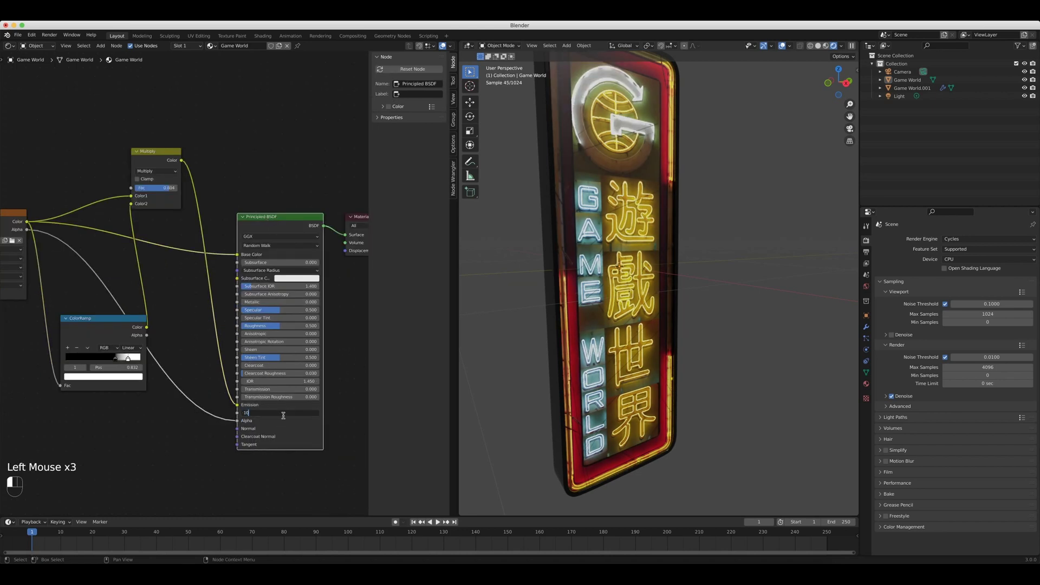
text(000)
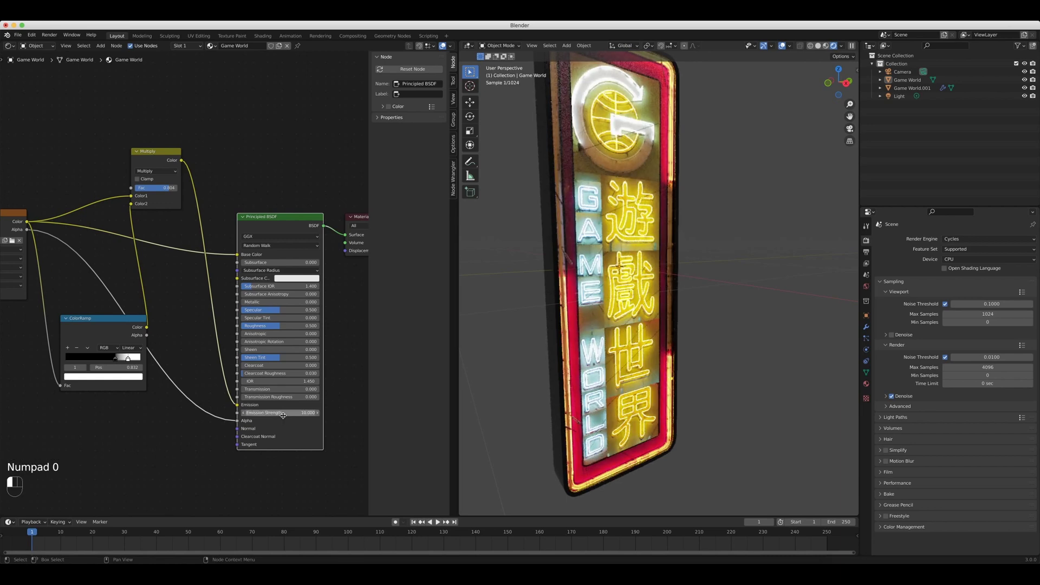
scroll(647, 360, down, 2)
scroll(540, 337, down, 1)
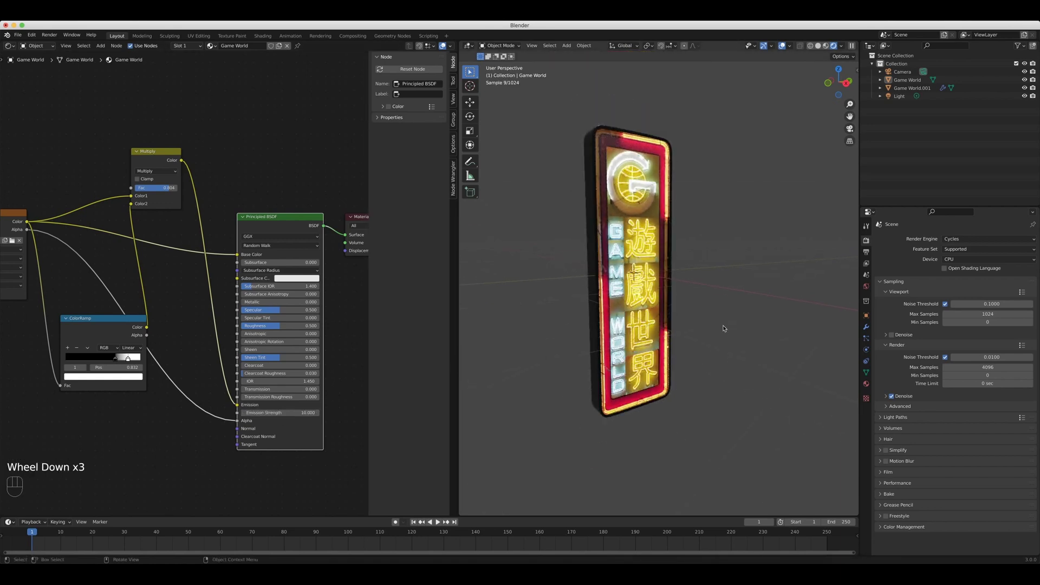
mouse_move(723, 328)
middle_down()
mouse_move(683, 325)
mouse_move(722, 314)
middle_up()
scroll(722, 317, up, 1)
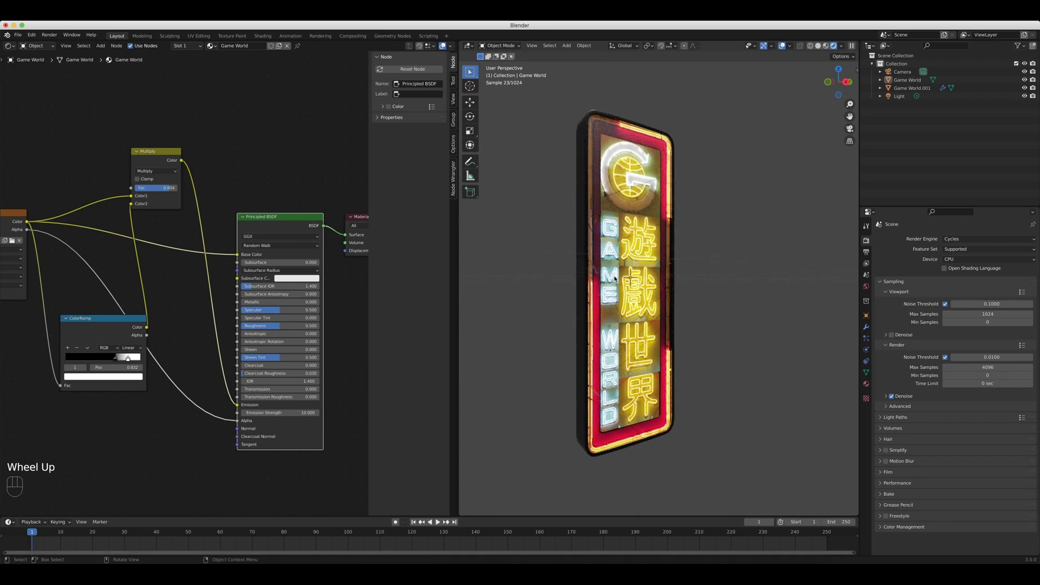
mouse_move(738, 267)
middle_down()
mouse_move(749, 274)
mouse_move(713, 274)
mouse_move(722, 267)
mouse_move(721, 278)
middle_up()
click(682, 277)
scroll(713, 270, down, 3)
scroll(714, 274, down, 3)
Add a plane at the sign and rotate it 90 degrees about the Y axis so it stands upright.
click(721, 278)
key(shift+a)
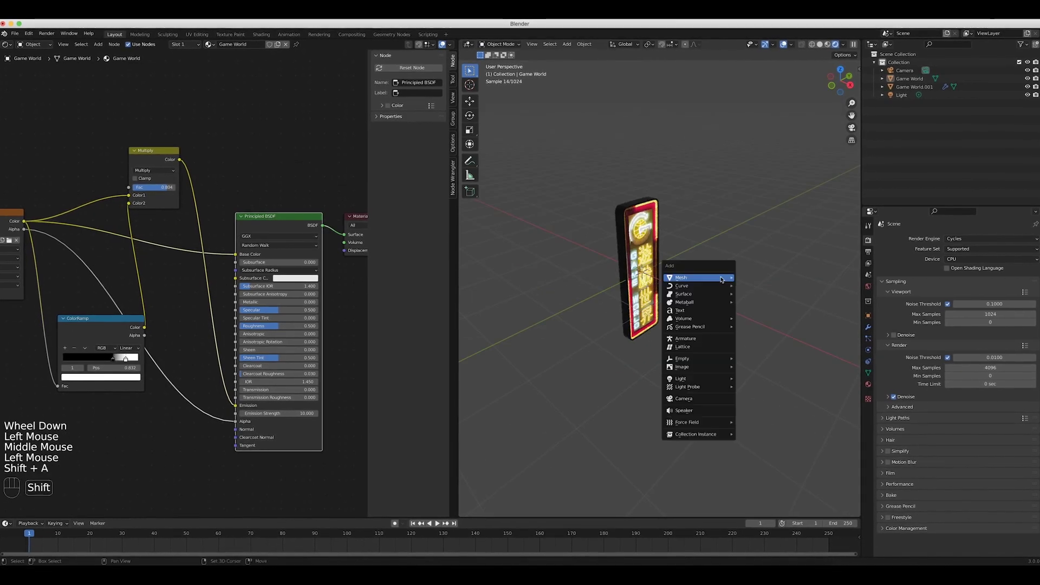
mouse_move(720, 280)
click(754, 278)
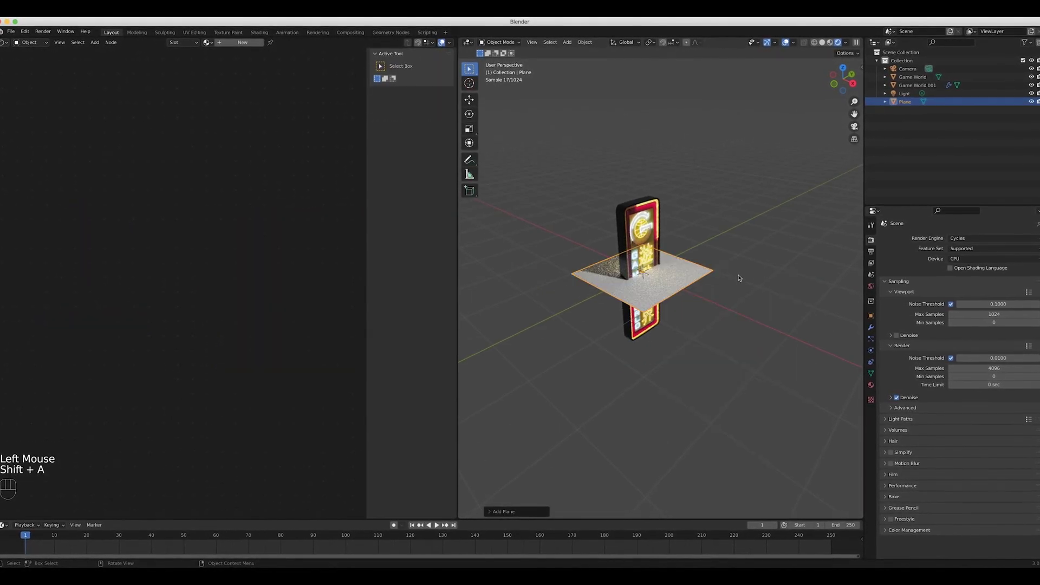
text(ry90)
key(Return)
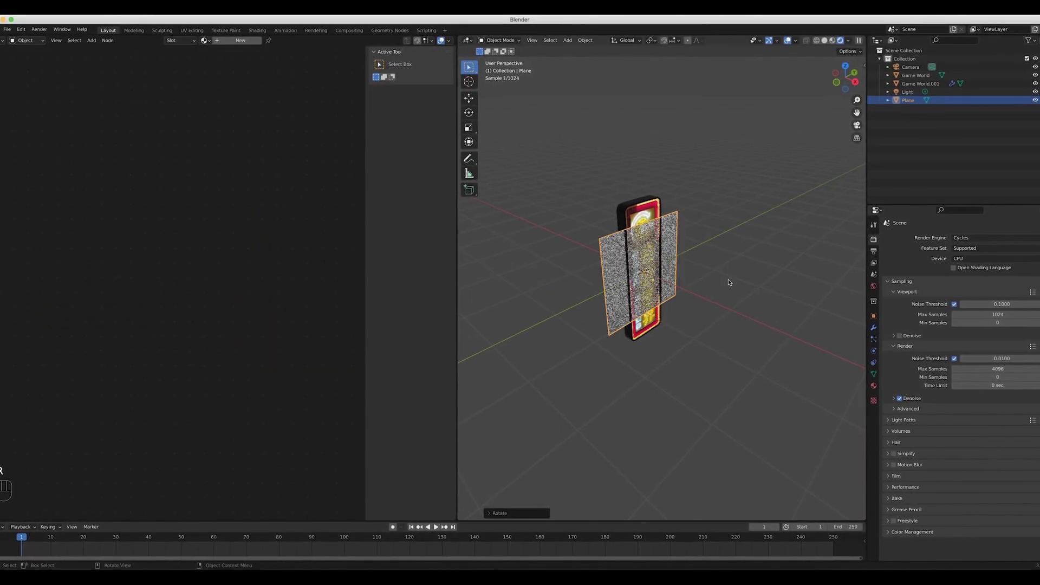
Move the upright plane along the X axis to stand away from the sign's glowing face.
key(g)
key(x)
click(774, 297)
middle_drag(668, 314, 739, 307)
key(KP_Decimal)
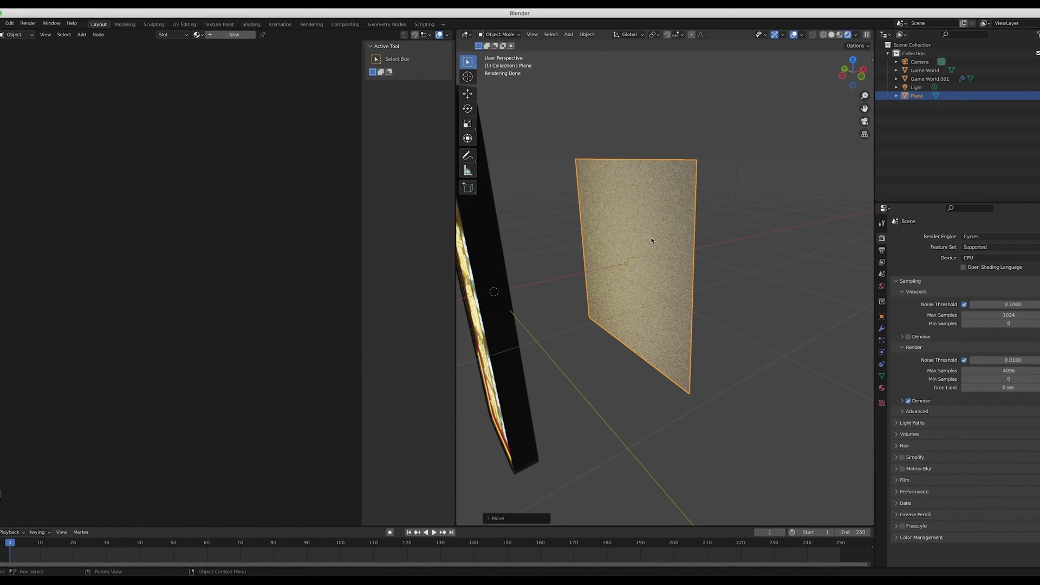
Assign the existing Outside sign thing material to the plane and check the neon's reflection on it.
click(884, 388)
click(901, 274)
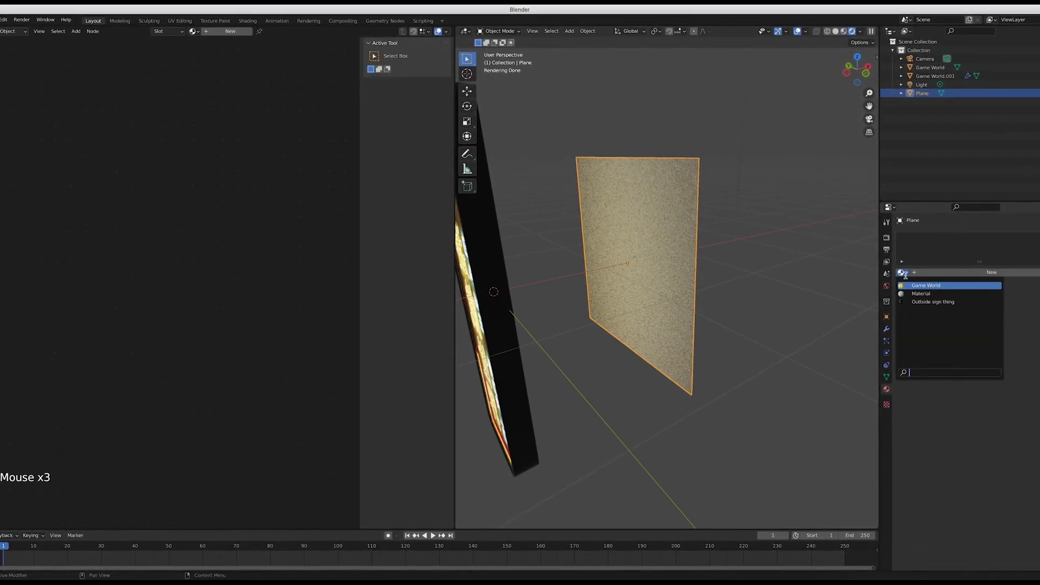
click(930, 302)
middle_drag(795, 303, 754, 314)
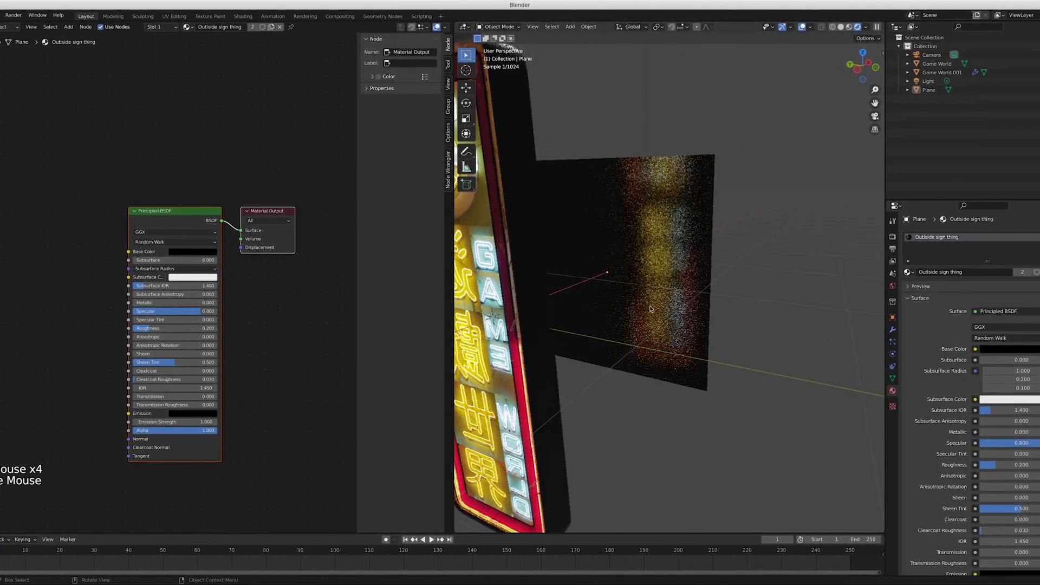
scroll(523, 331, down, 3)
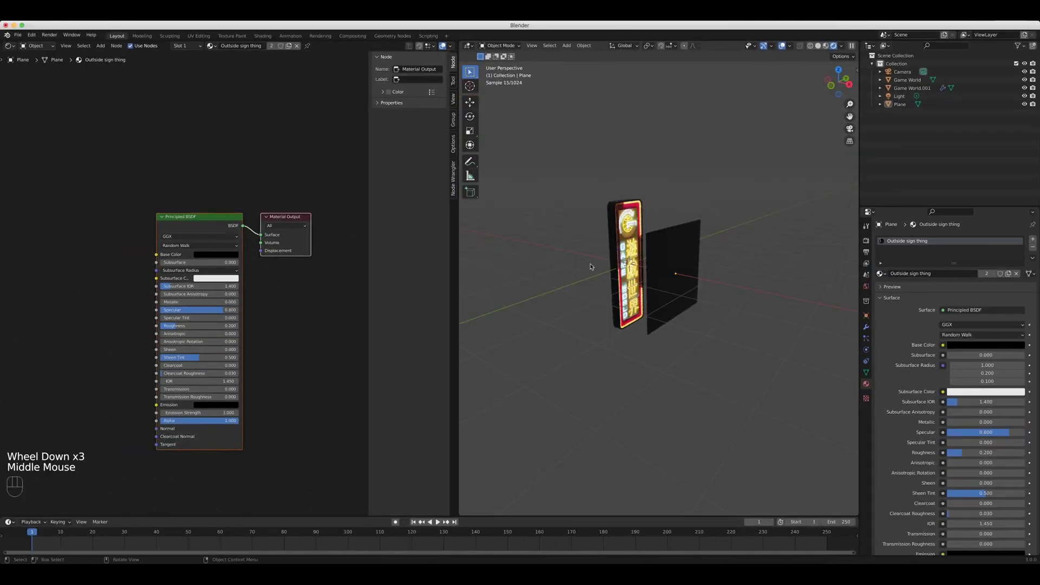
Select the Game World sign face, review its Multiply node and open the shader's emission strength for editing.
click(638, 264)
scroll(216, 325, up, 2)
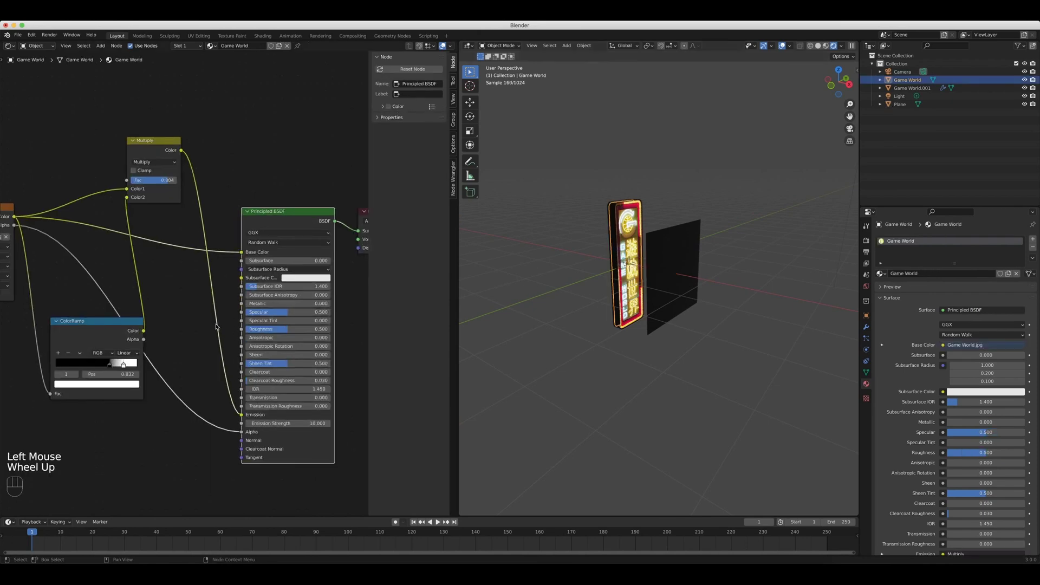
scroll(598, 203, up, 4)
shift+middle_drag(598, 206, 645, 212)
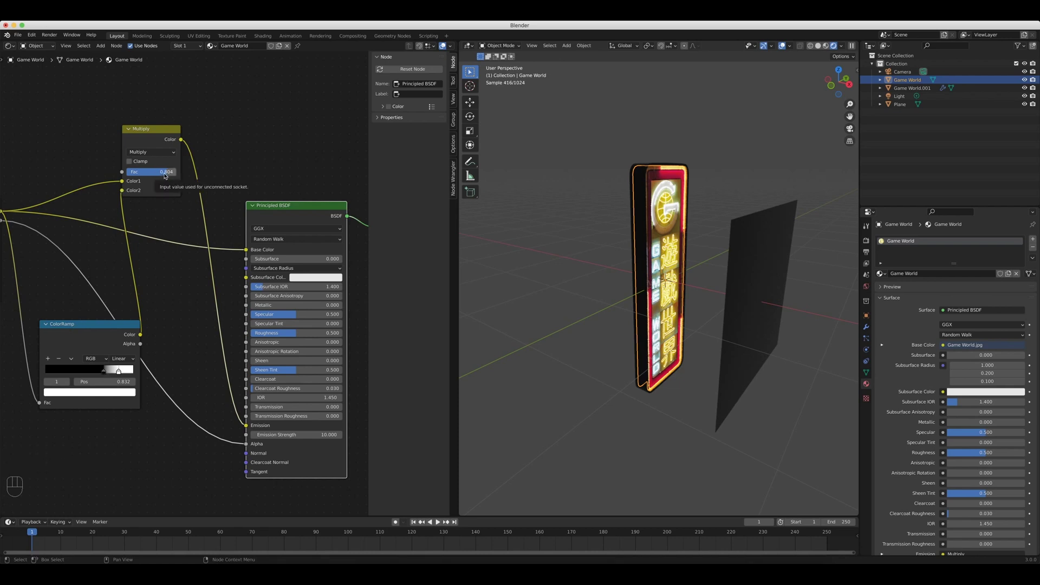
click(292, 435)
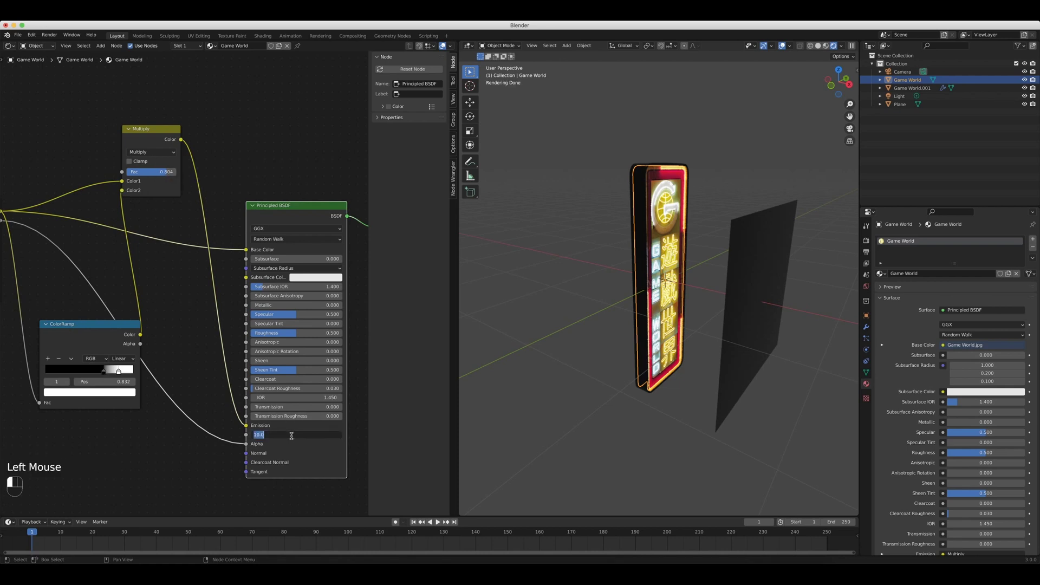
key(Return)
Delete the upright test plane beside the sign.
middle_drag(487, 327, 717, 374)
click(750, 325)
key(Delete)
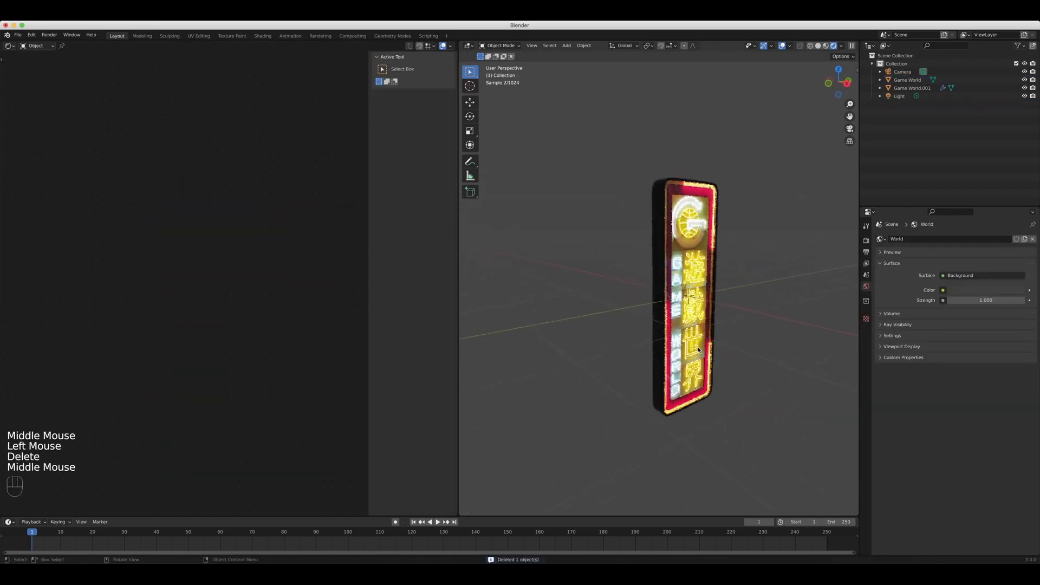